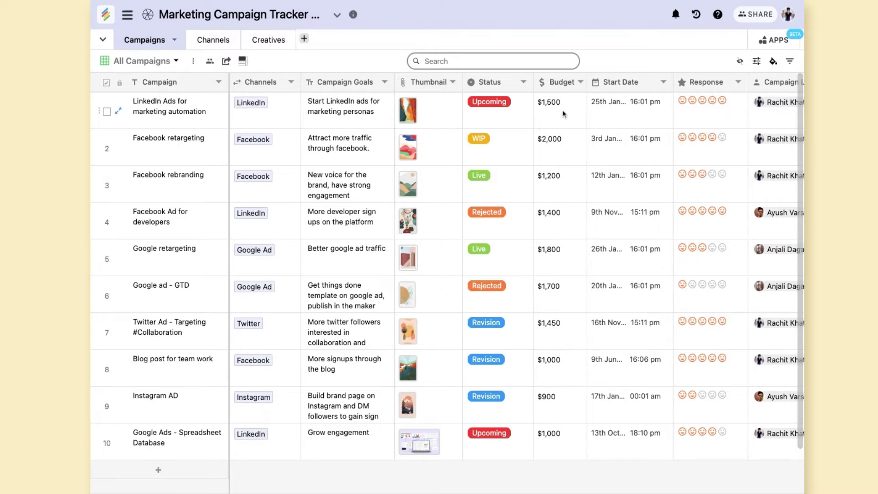
# - Review the Campaigns table's columns from Channels through Campaign URL
pyautogui.hscroll(3, 384, 488)
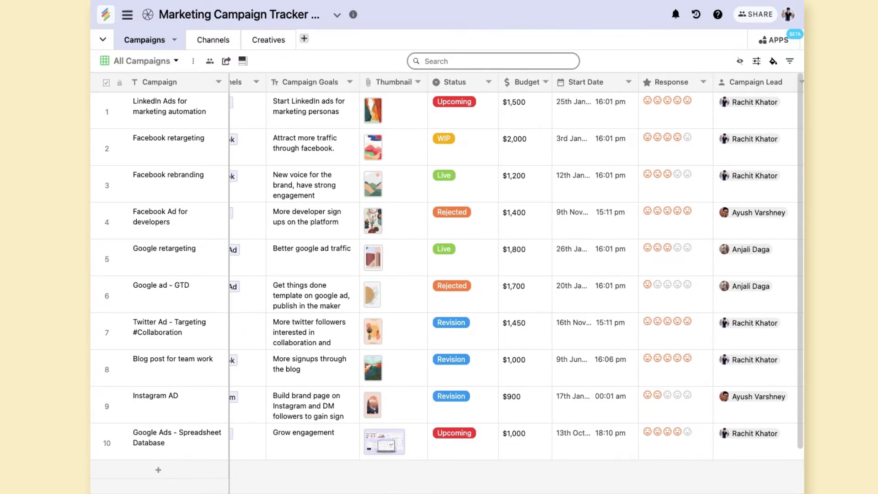
pyautogui.hscroll(10, 411, 489)
pyautogui.hscroll(8, 548, 484)
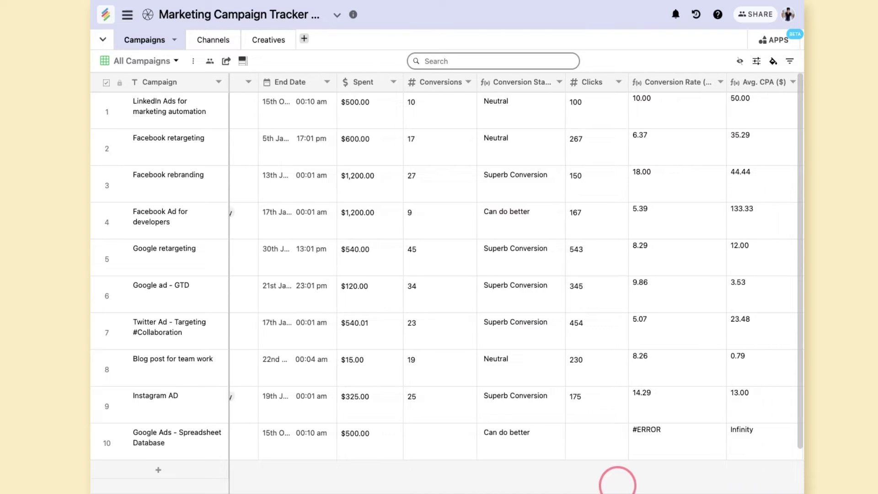
pyautogui.hscroll(8, 617, 482)
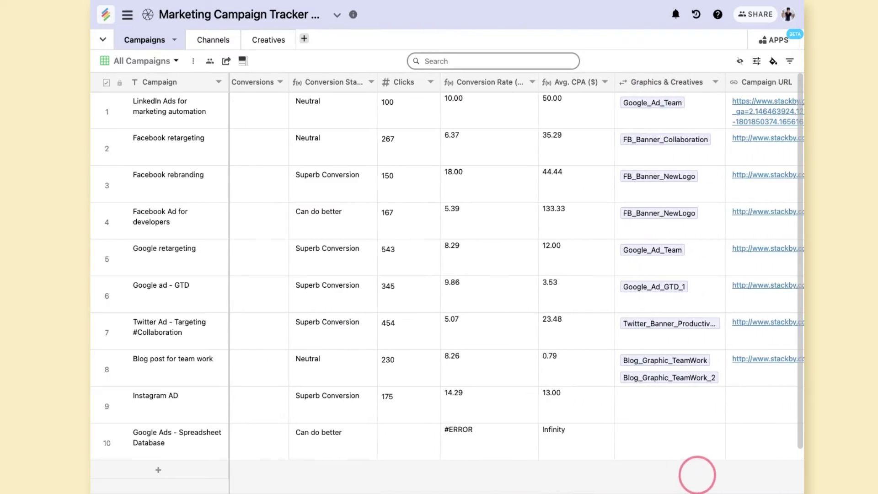
pyautogui.hscroll(-20, 774, 470)
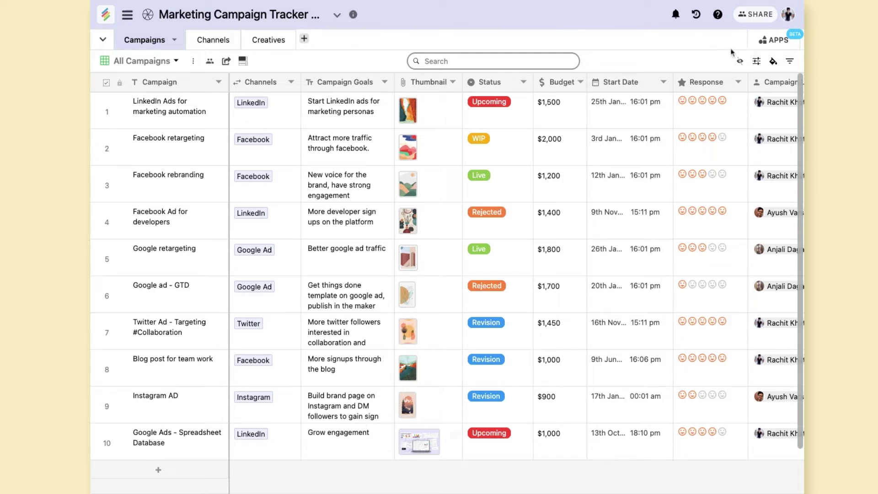
# - Create a dashboard in the stack's apps area and name it Campaign Reporting Dashboard
pyautogui.click(773, 41)
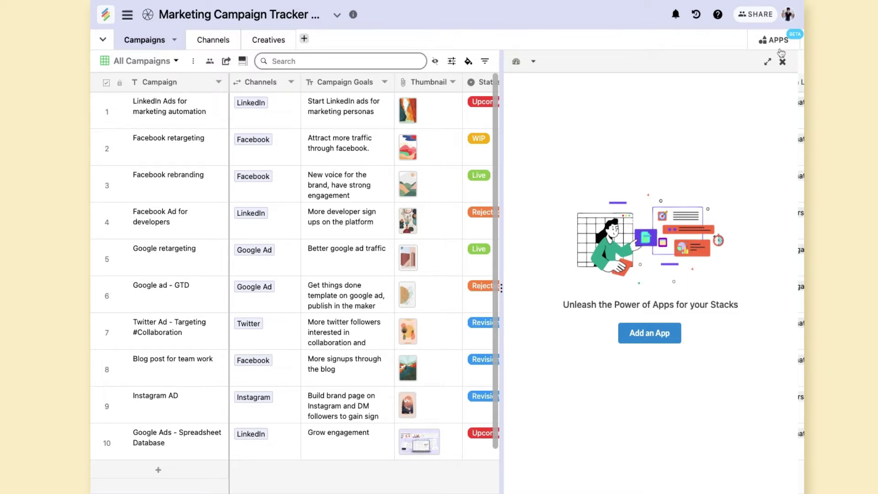
pyautogui.click(533, 64)
pyautogui.click(555, 89)
pyautogui.click(558, 61)
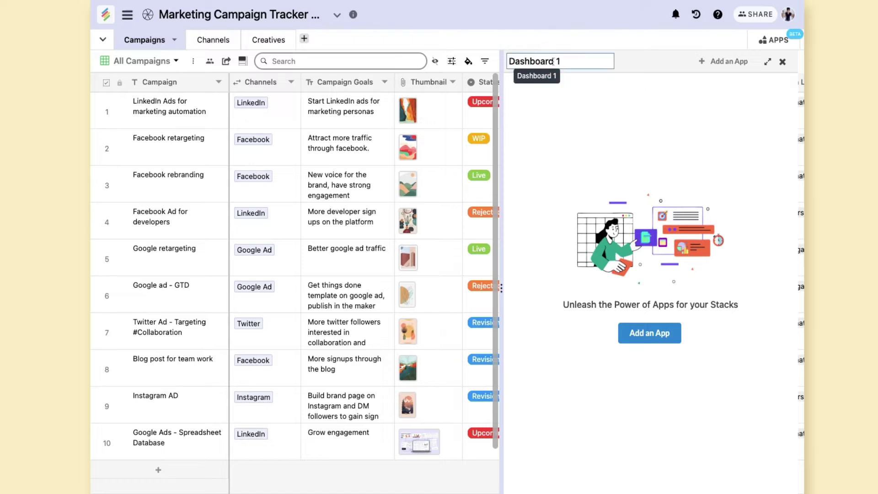
pyautogui.tripleClick(554, 61)
pyautogui.write('Campaign R')
pyautogui.write('eporting Dashboar')
pyautogui.write('d')
pyautogui.press('Return')
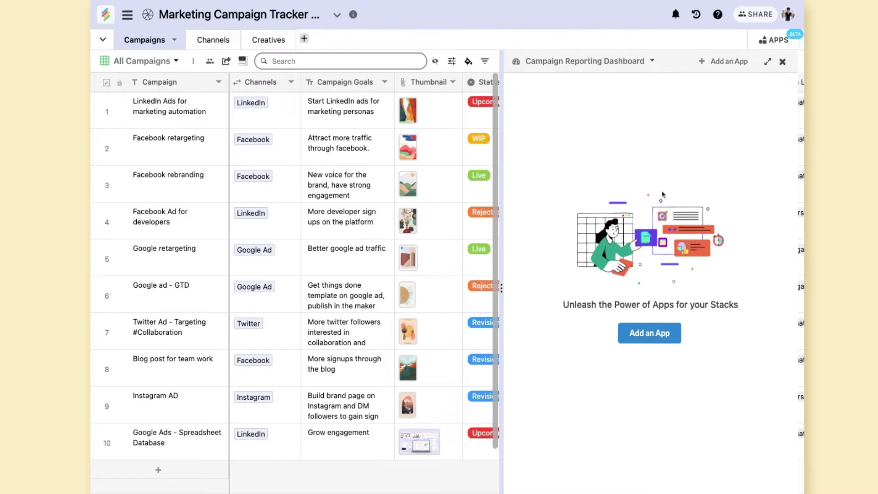
# - Browse the available apps and add a Summary app to the Campaign Reporting Dashboard
pyautogui.click(661, 336)
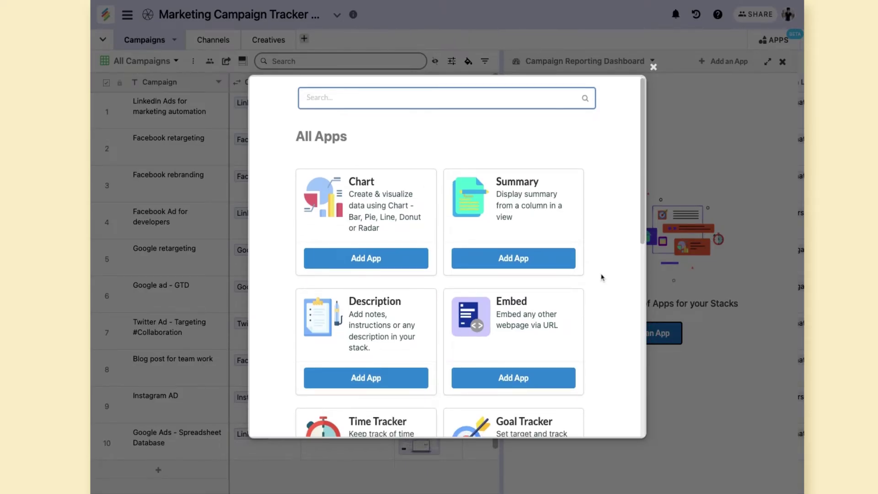
pyautogui.scroll(-1, 599, 276)
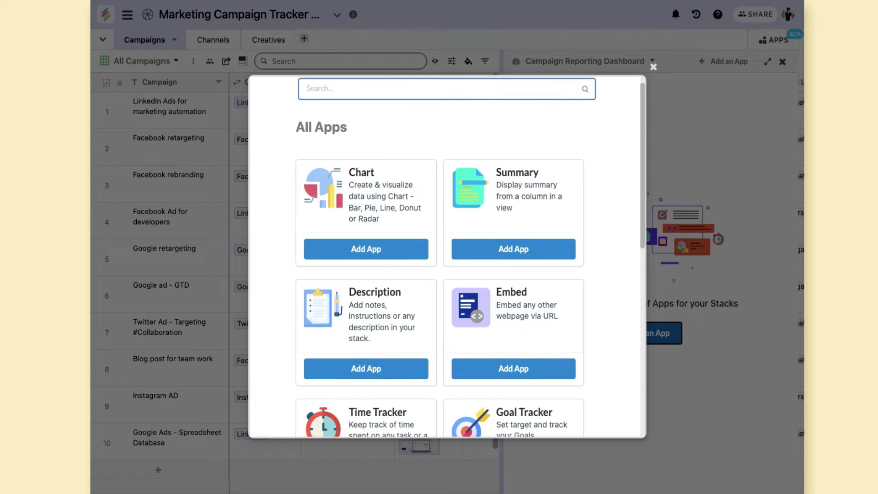
pyautogui.scroll(-3, 529, 251)
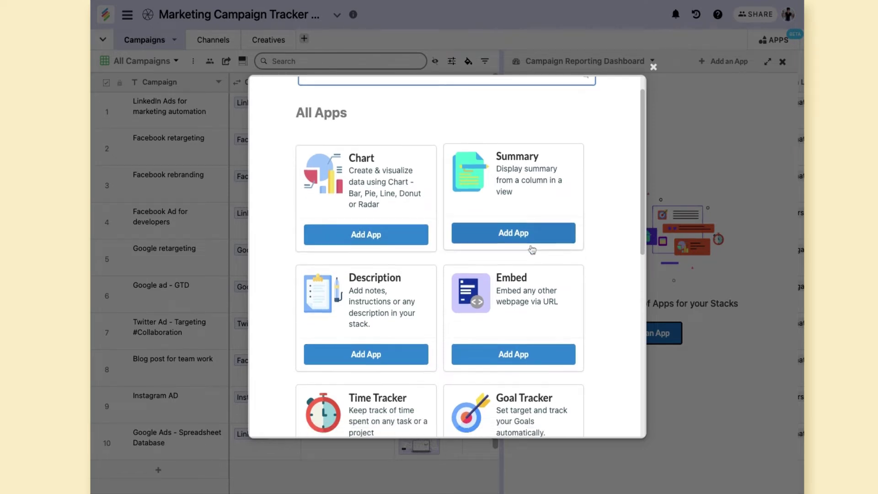
pyautogui.scroll(-10, 503, 315)
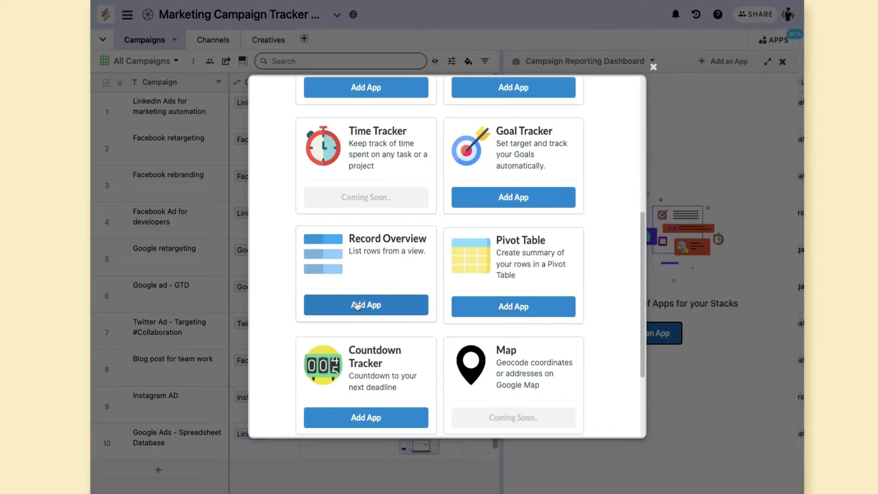
pyautogui.scroll(-5, 359, 304)
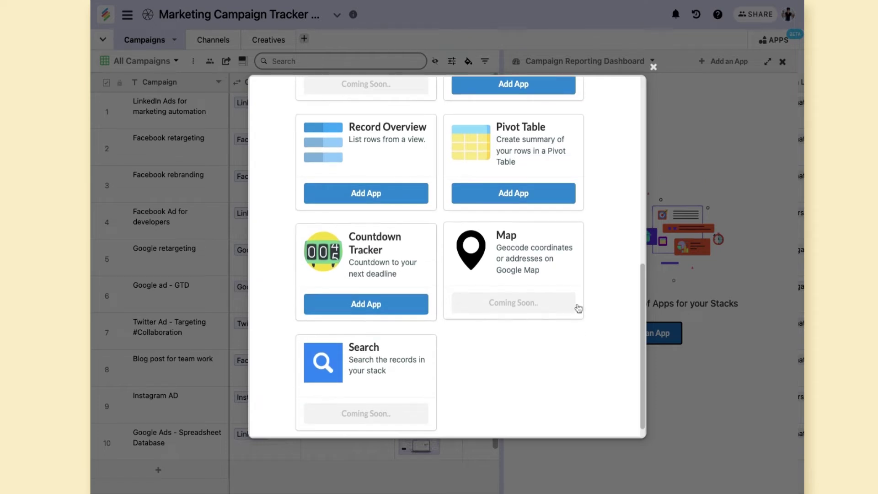
pyautogui.scroll(10, 579, 307)
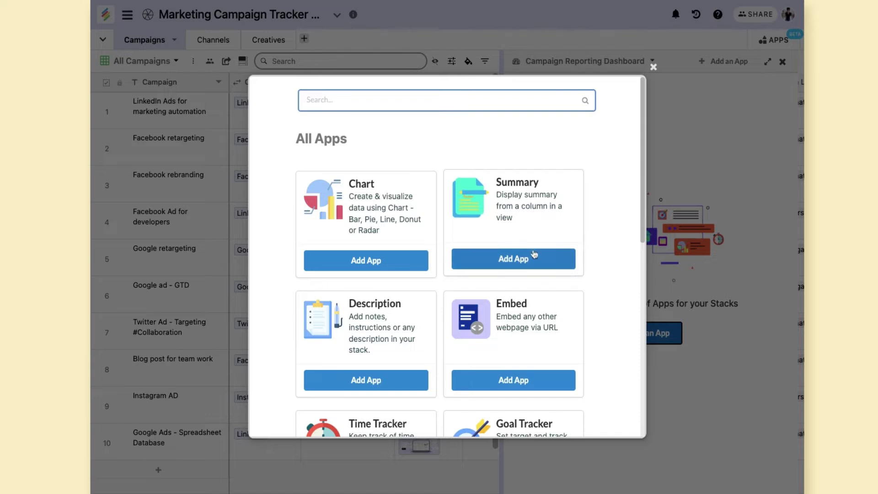
pyautogui.click(512, 259)
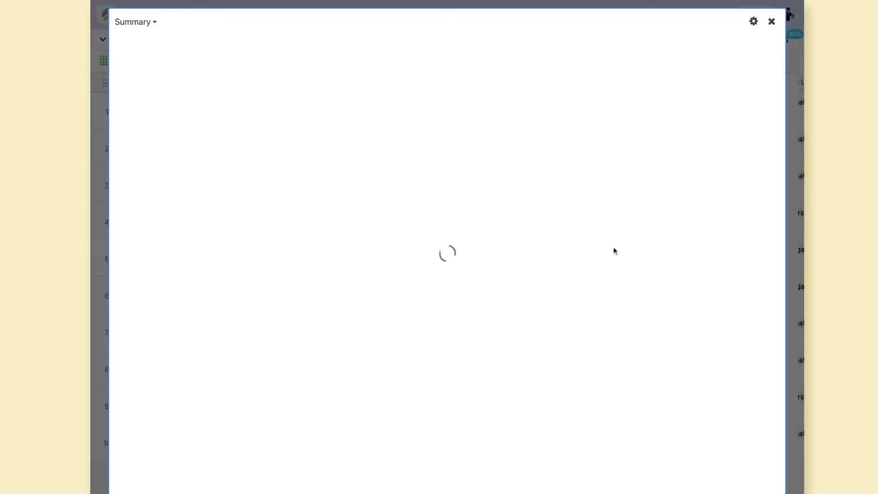
# - Label the Campaigns record count TOTAL CAMPAIGNS in the lighter blue, save it, and shrink its dashboard card to about a third of its height
pyautogui.click(752, 24)
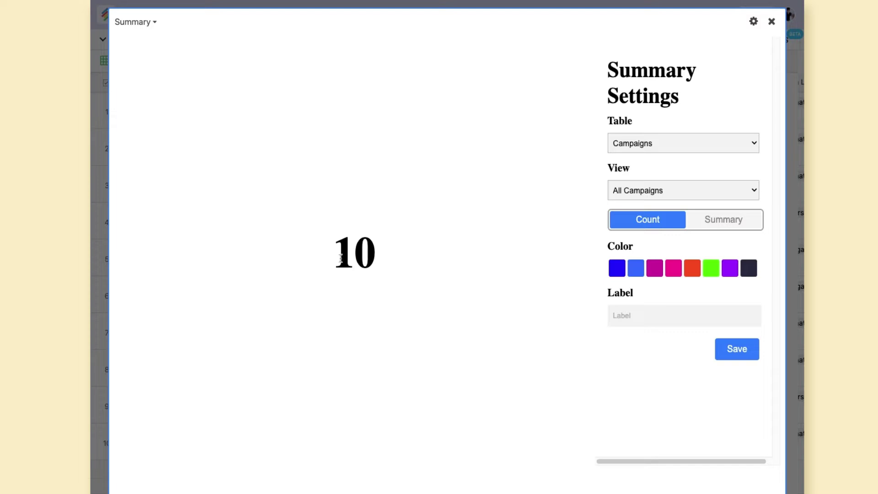
pyautogui.click(652, 144)
pyautogui.click(651, 317)
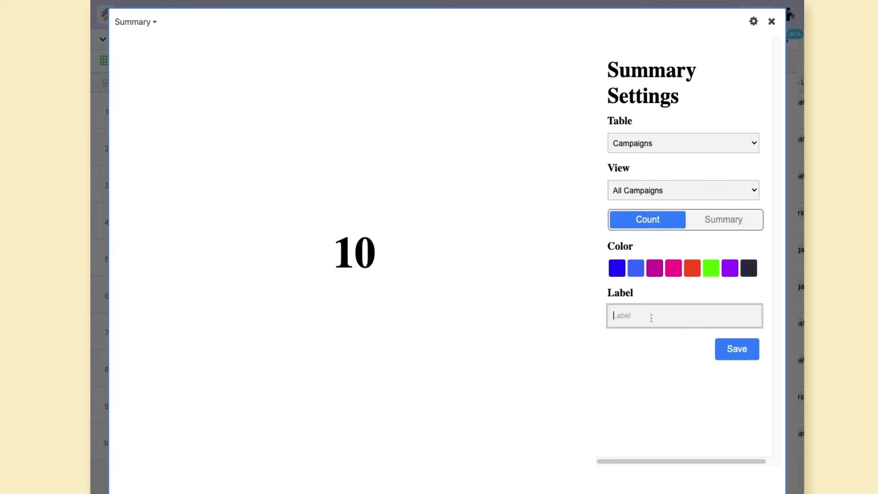
pyautogui.write('TOTAL CAM')
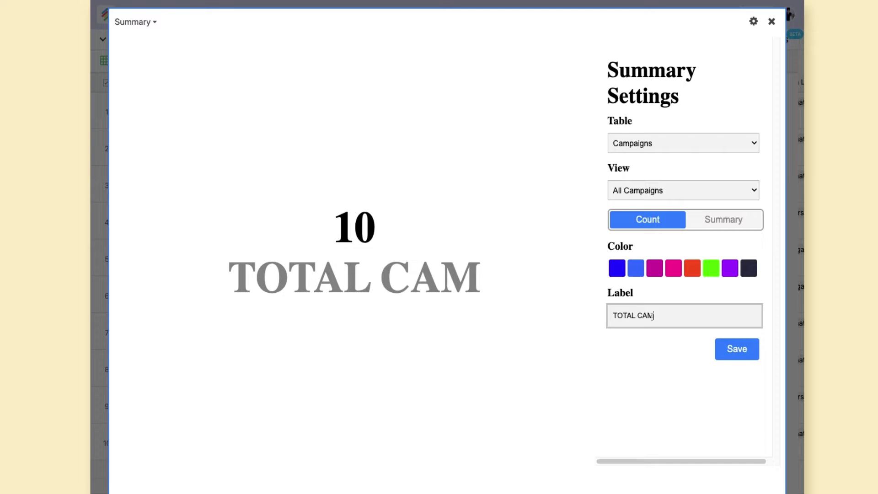
pyautogui.write('PAIGNS')
pyautogui.click(654, 268)
pyautogui.click(635, 269)
pyautogui.click(739, 353)
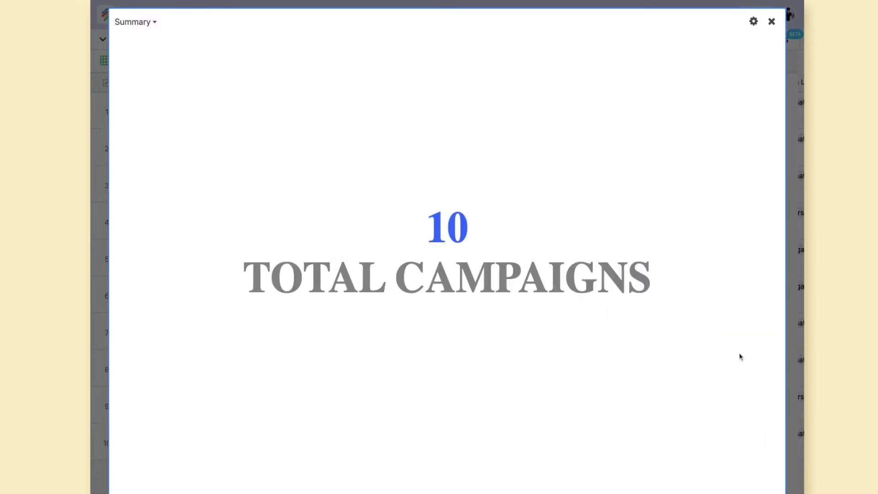
pyautogui.click(772, 23)
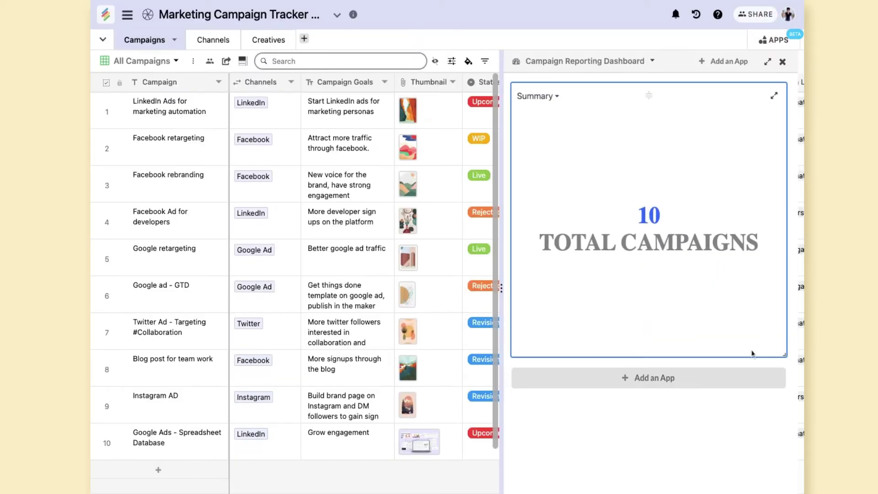
pyautogui.moveTo(783, 355); pyautogui.dragTo(744, 165)
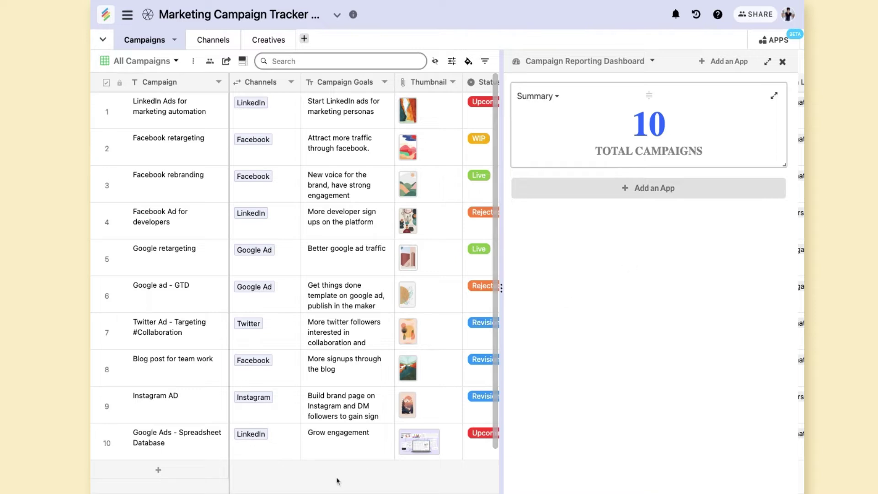
# - Add a second Summary app to the dashboard below the TOTAL CAMPAIGNS card
pyautogui.hscroll(8, 361, 484)
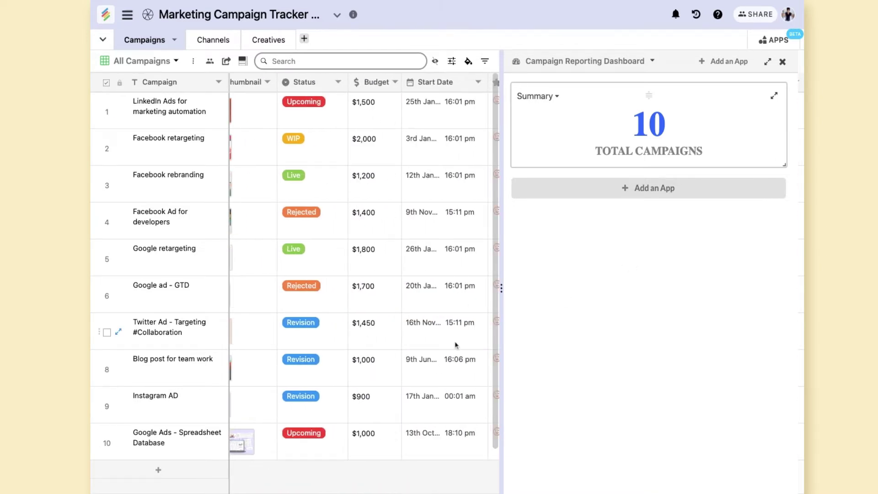
pyautogui.click(666, 189)
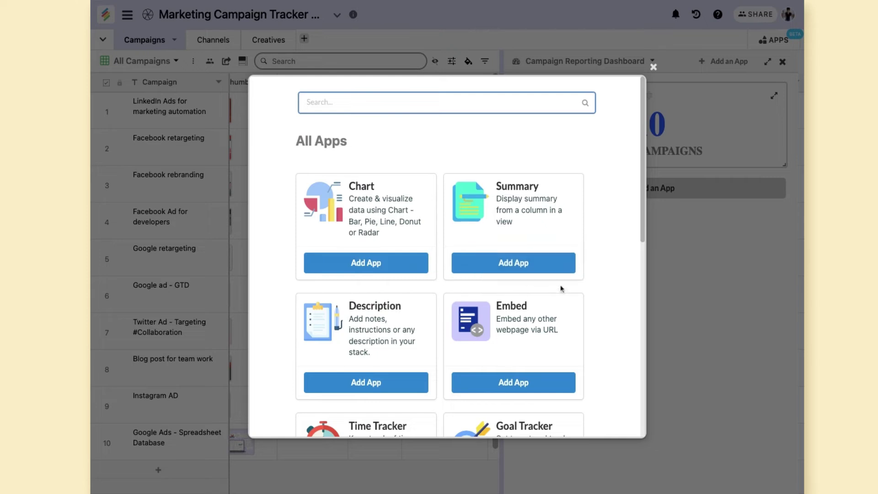
pyautogui.click(534, 262)
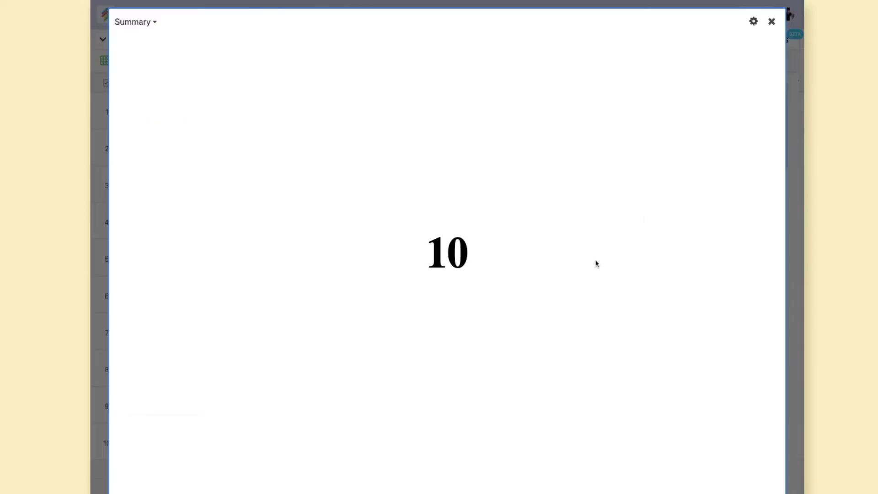
# - Configure the new summary to show the Sum of the Budget column from the All Campaigns view
pyautogui.click(753, 21)
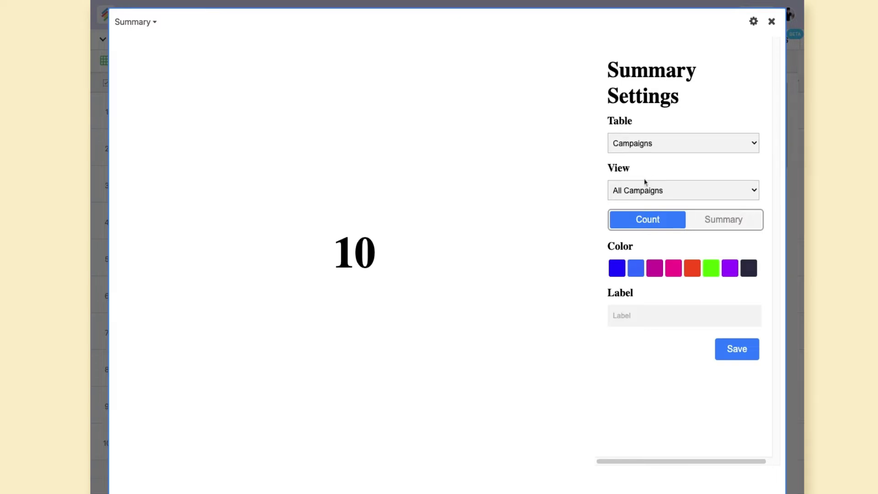
pyautogui.click(723, 220)
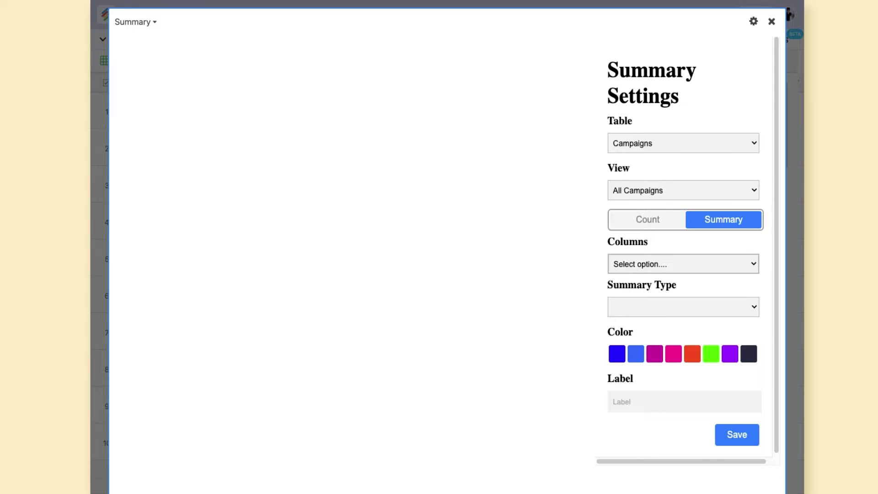
pyautogui.click(671, 344)
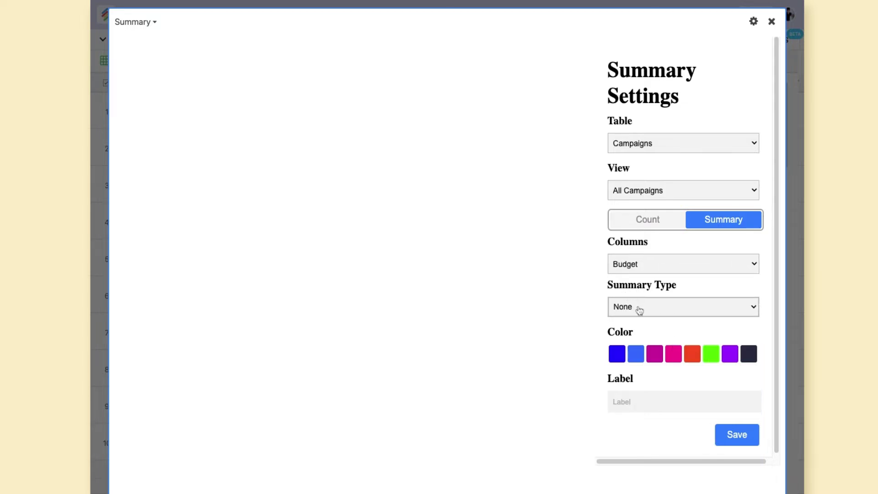
pyautogui.click(648, 396)
pyautogui.moveTo(293, 262); pyautogui.dragTo(417, 253)
# - Label the budget summary TOTAL BUDGET, save it, and shrink its card to match the height of the TOTAL CAMPAIGNS card
pyautogui.click(643, 407)
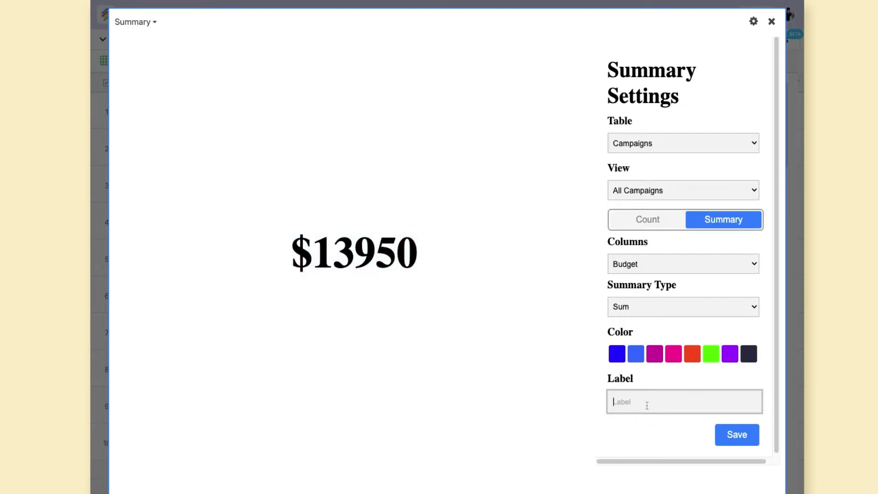
pyautogui.write('TOTAL B')
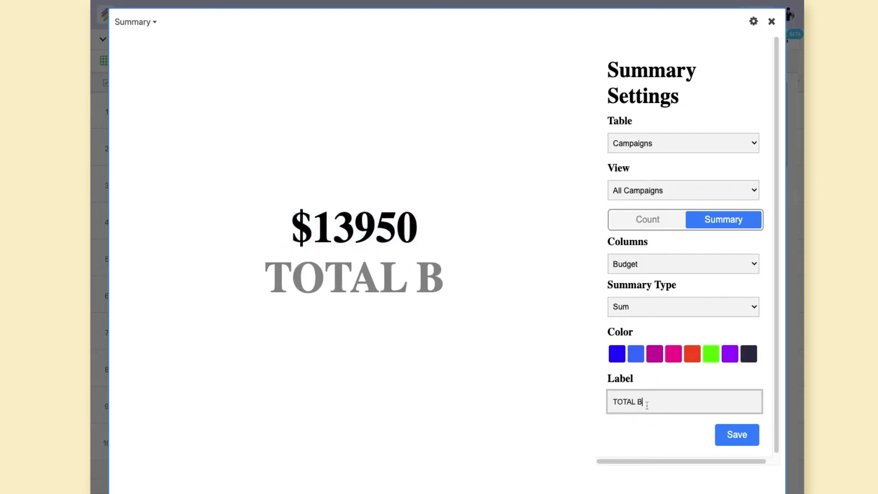
pyautogui.write('UDGET')
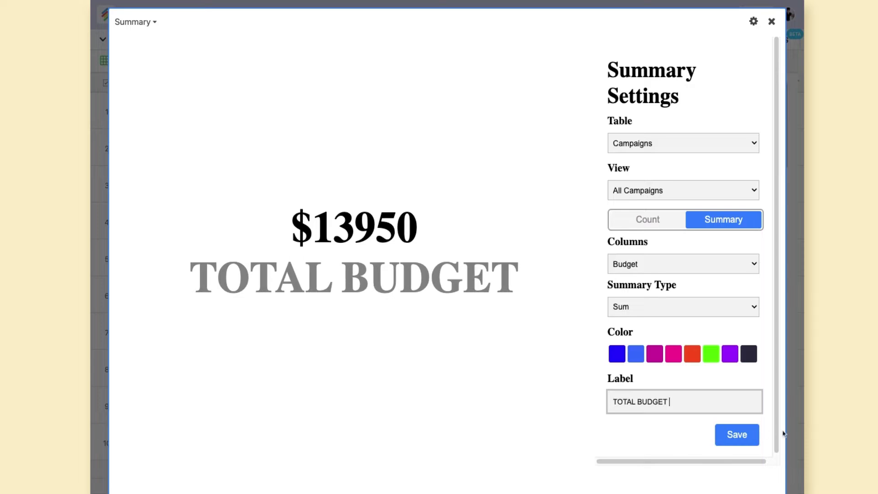
pyautogui.click(740, 436)
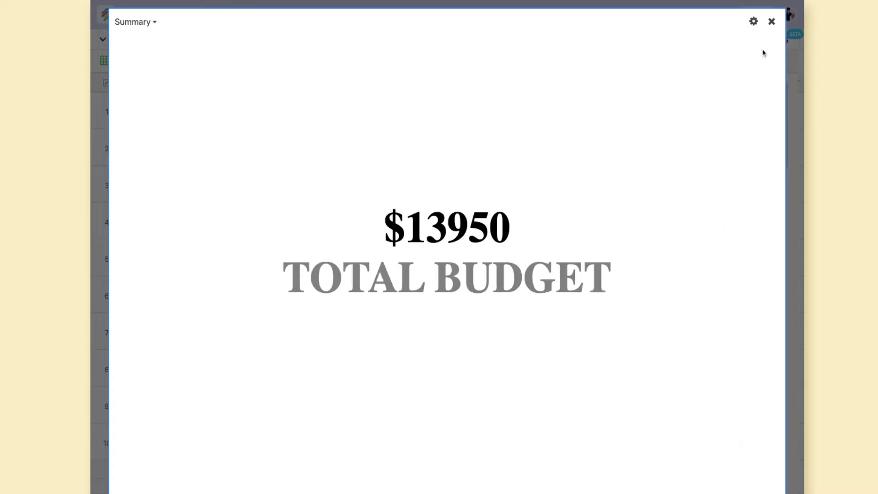
pyautogui.click(771, 23)
pyautogui.moveTo(784, 450); pyautogui.dragTo(750, 259)
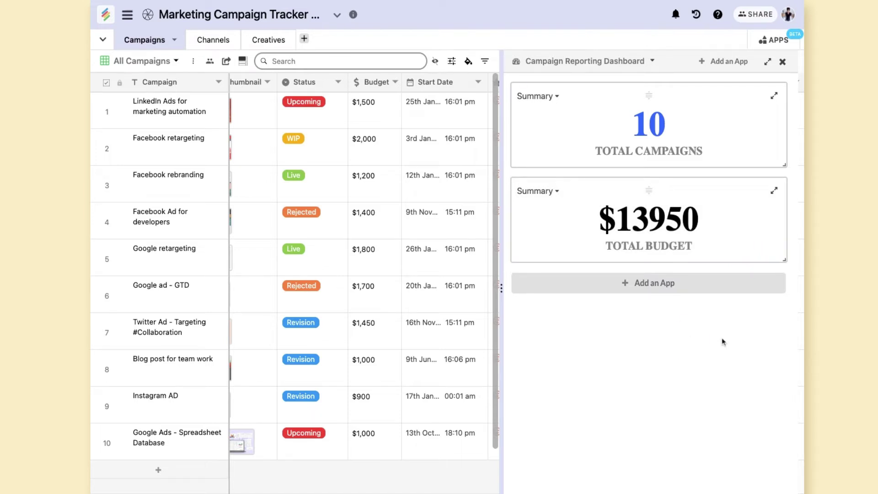
# - Add a Chart app below the two summary cards and open its settings
pyautogui.moveTo(221, 491); pyautogui.dragTo(169, 490)
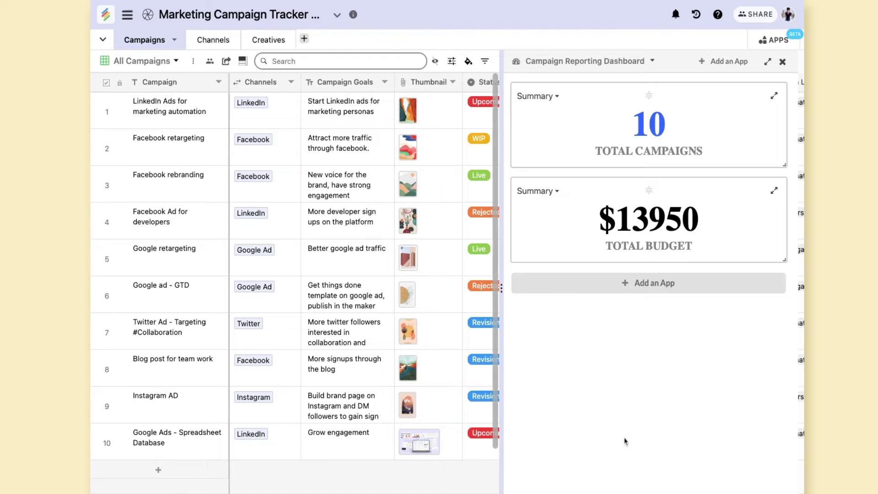
pyautogui.click(676, 292)
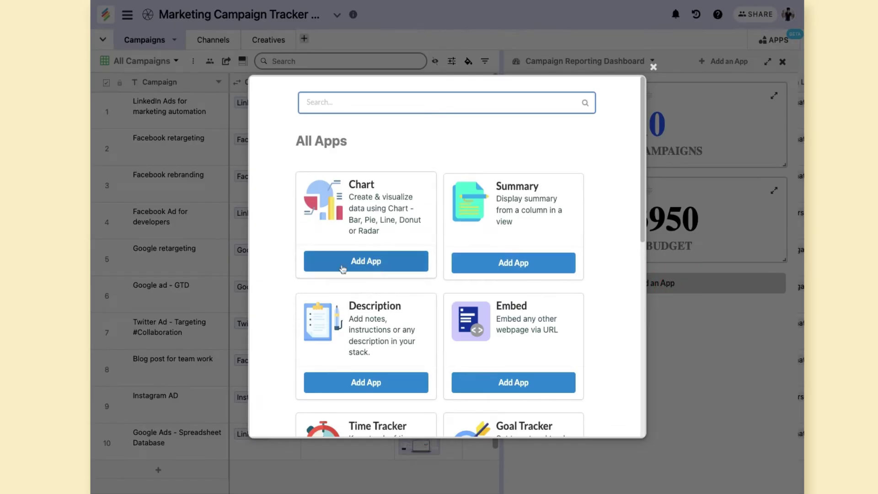
pyautogui.click(364, 261)
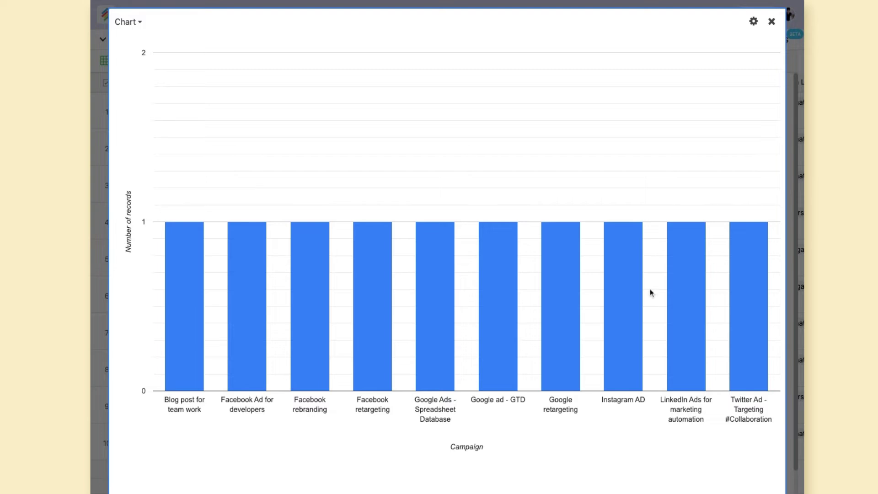
pyautogui.click(752, 23)
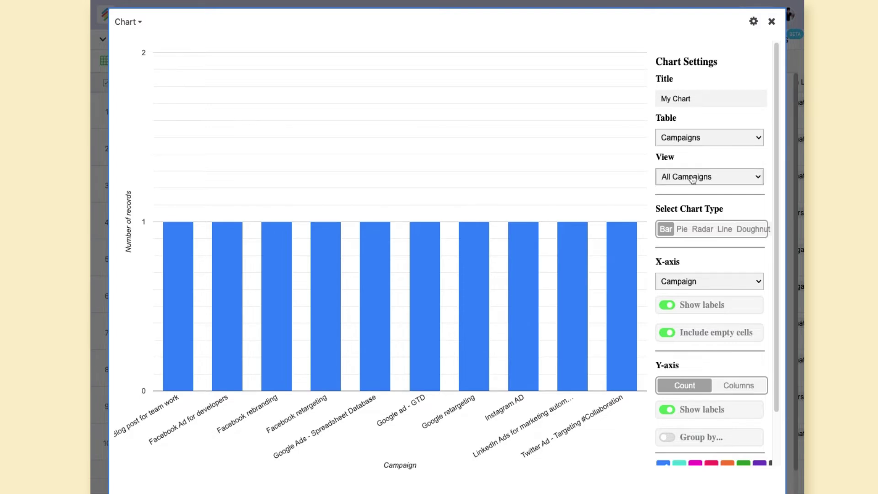
# - Set the first chart's X-axis to the Status column so it counts campaigns per status
pyautogui.scroll(-2, 670, 174)
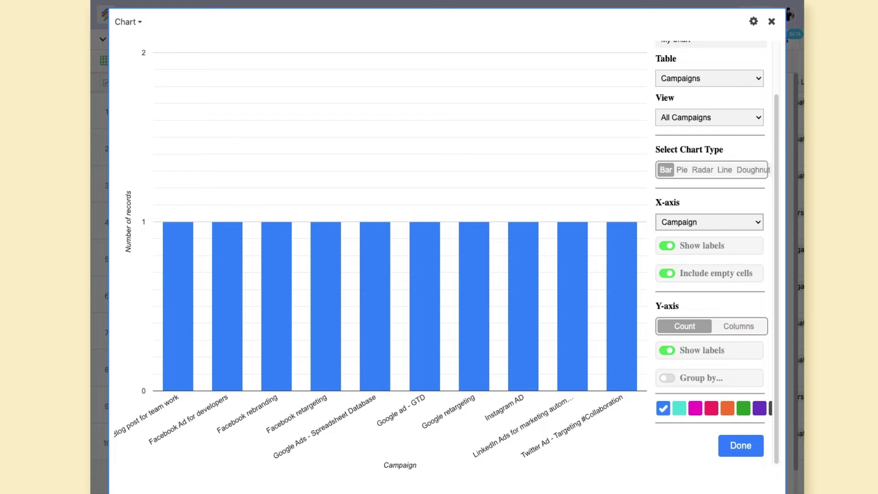
pyautogui.click(711, 215)
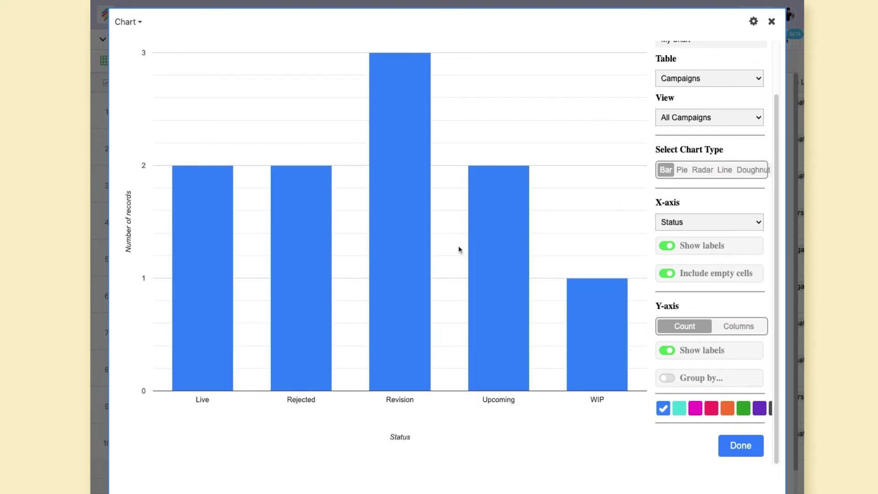
pyautogui.moveTo(582, 322)
pyautogui.moveTo(401, 241)
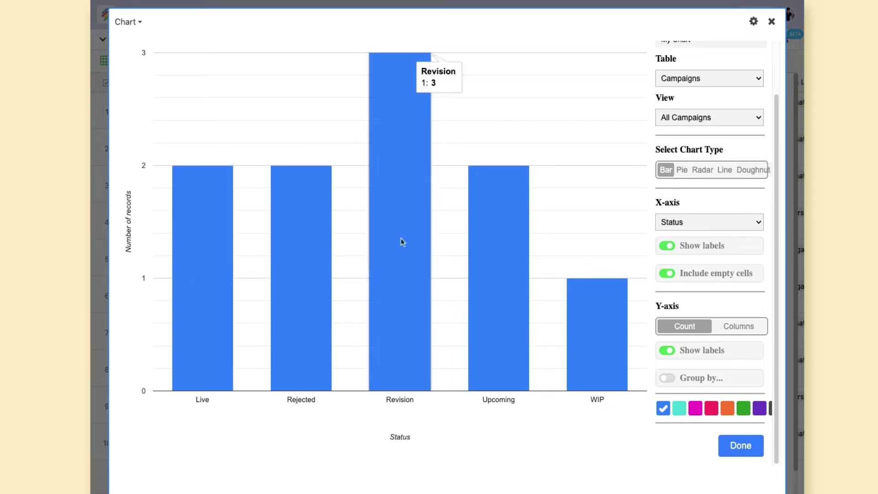
pyautogui.moveTo(588, 321)
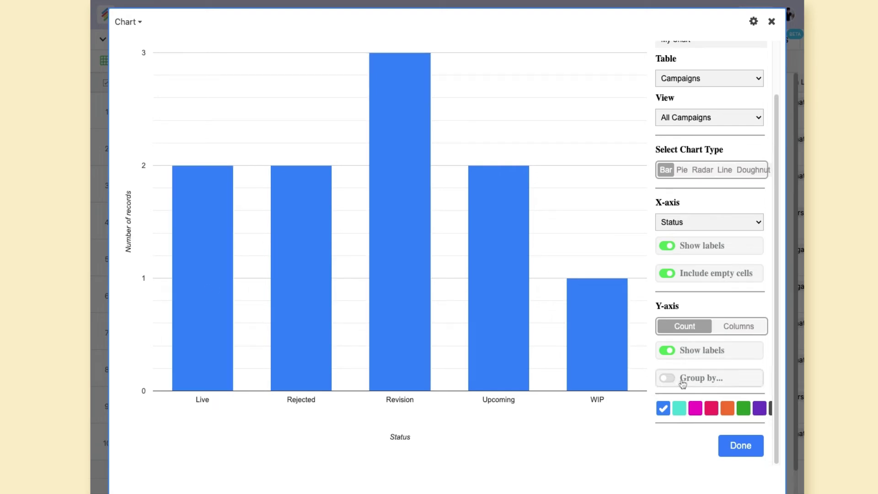
# - Color the status chart's bars crimson, save its settings, and close the enlarged chart to return to the dashboard
pyautogui.click(712, 411)
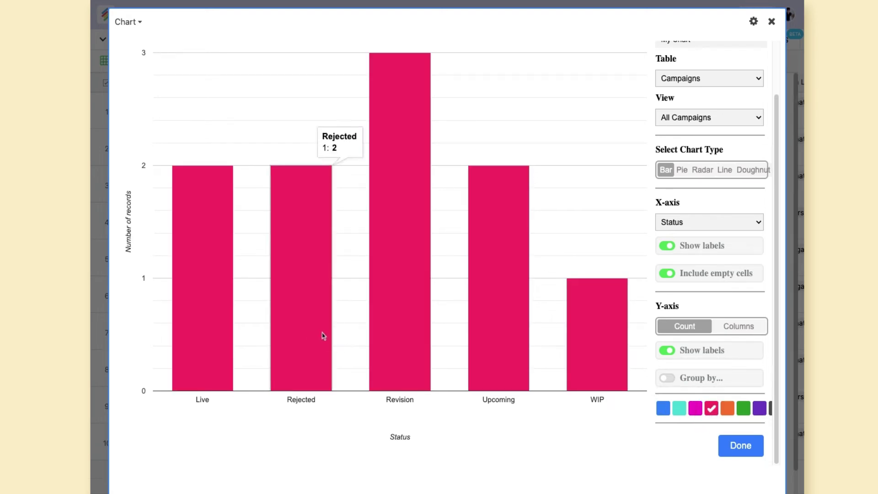
pyautogui.click(740, 445)
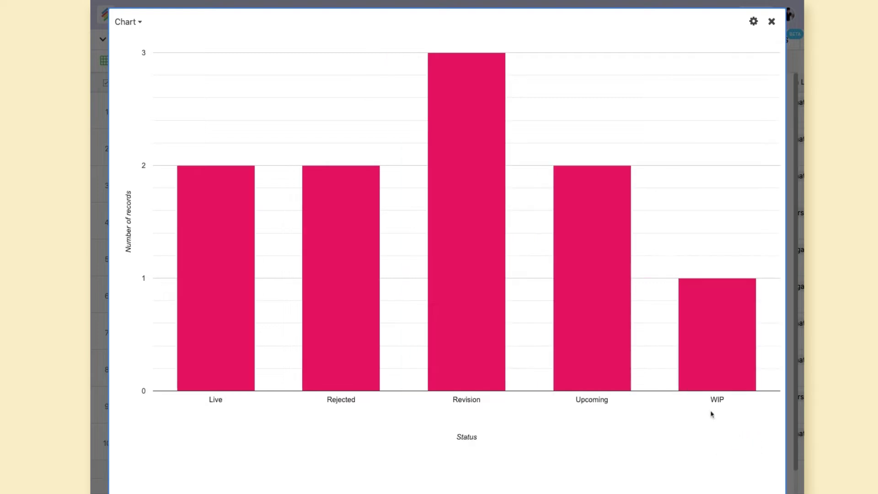
pyautogui.click(772, 21)
pyautogui.scroll(-2, 695, 320)
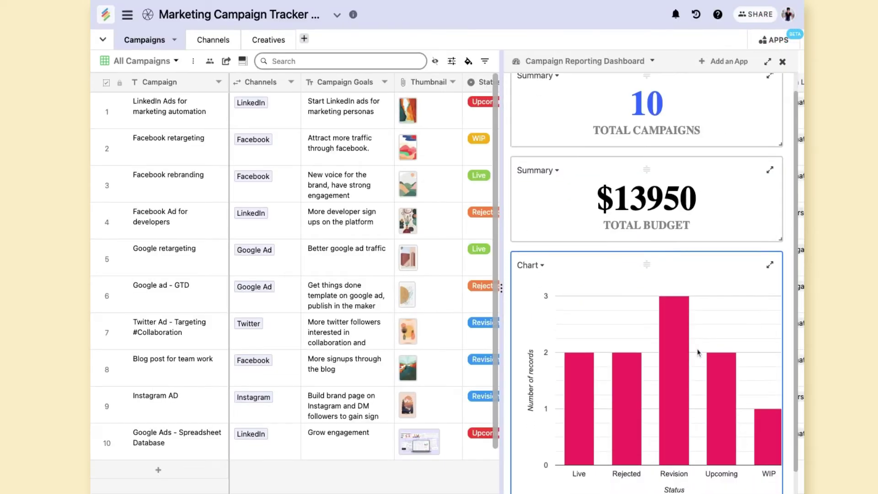
pyautogui.moveTo(721, 385)
pyautogui.scroll(2, 721, 385)
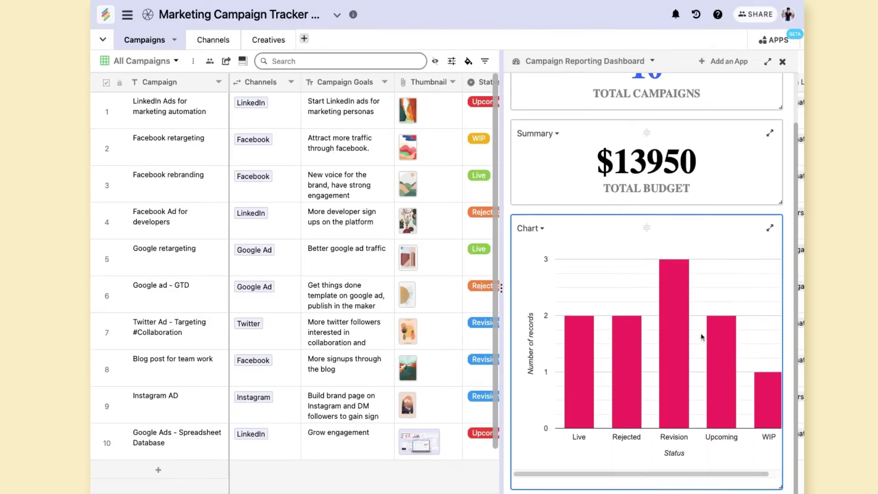
pyautogui.scroll(-2, 738, 347)
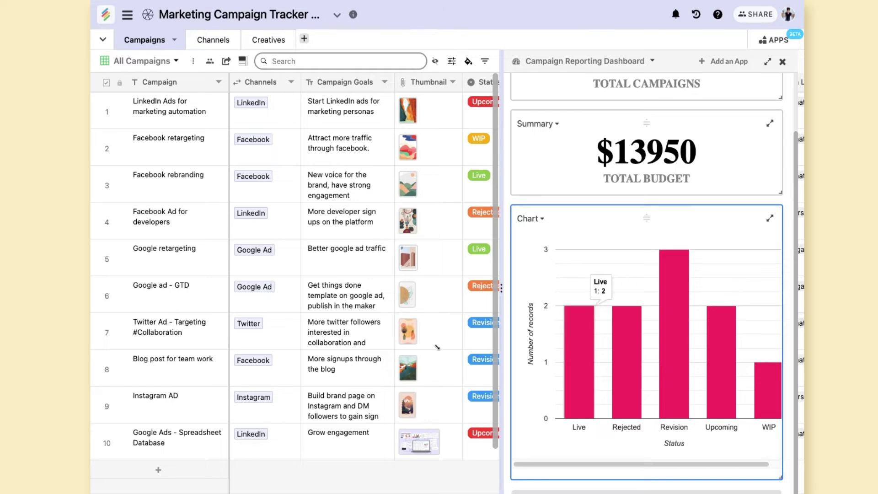
# - Set the status of the Twitter Ad campaign to Upcoming and of Google ad - GTD to WIP
pyautogui.moveTo(183, 493); pyautogui.dragTo(214, 493)
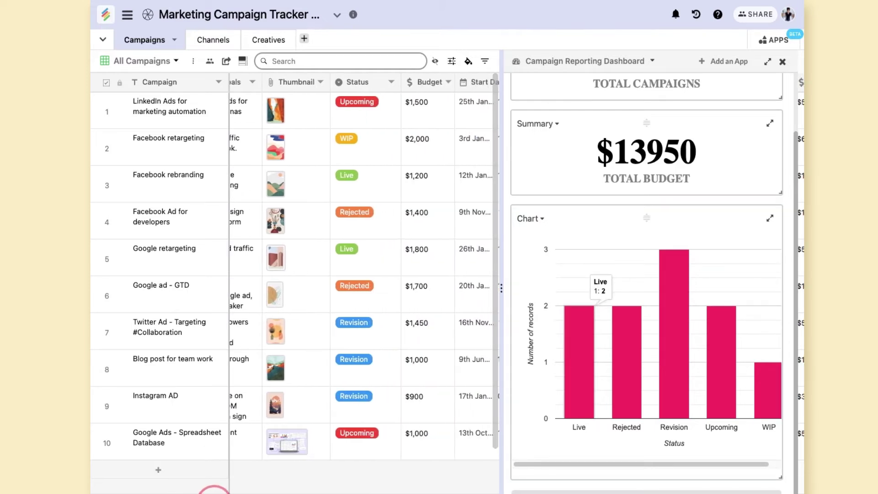
pyautogui.click(361, 325)
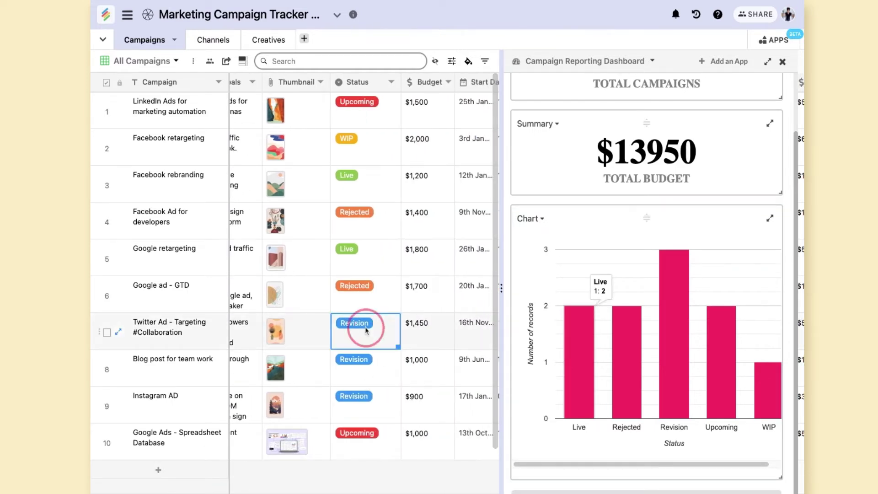
pyautogui.click(363, 360)
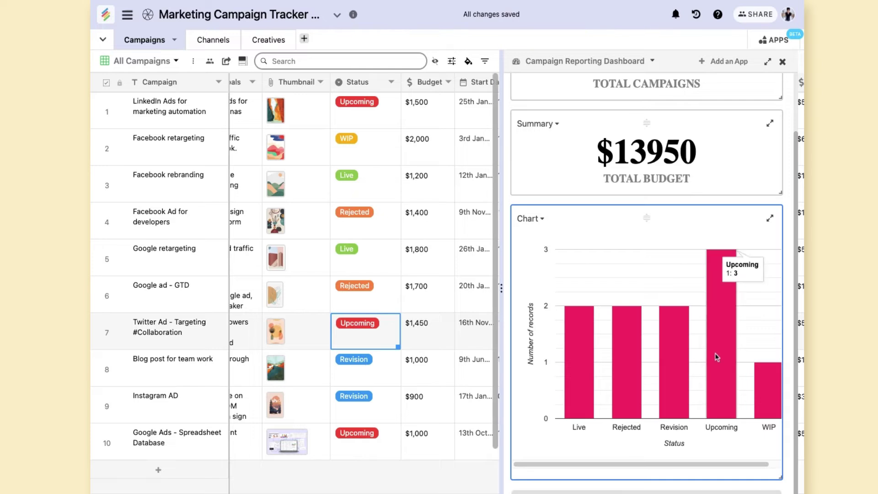
pyautogui.click(358, 286)
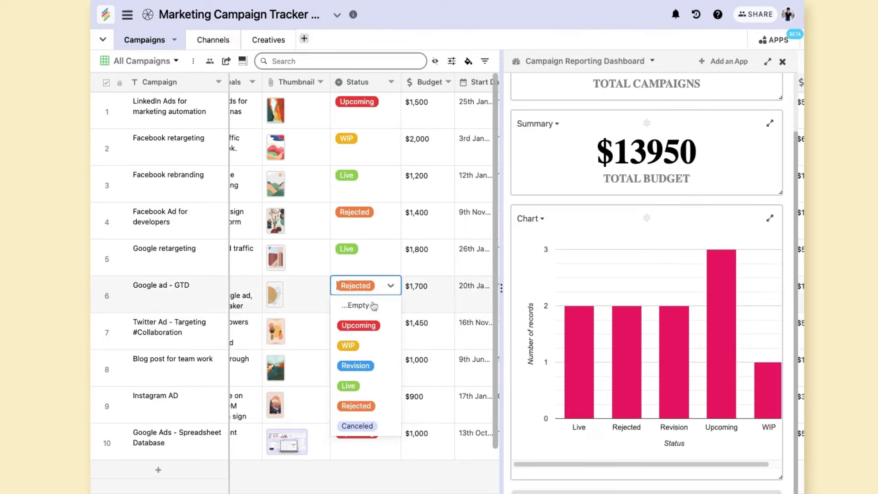
pyautogui.click(371, 350)
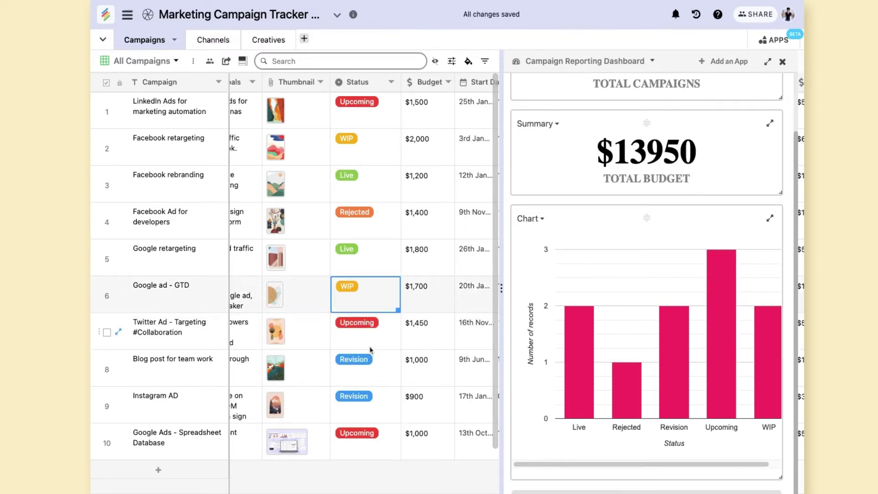
# - Set the Google retargeting campaign's status to Canceled, and after that to Upcoming
pyautogui.click(361, 254)
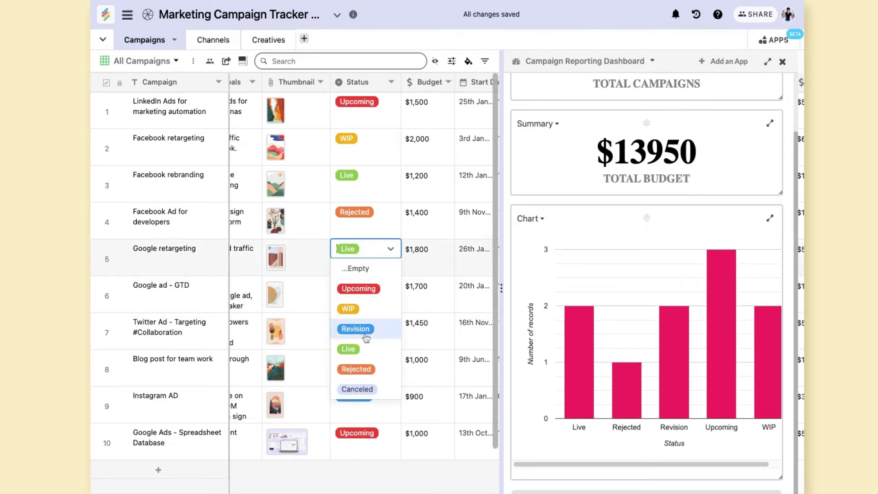
pyautogui.click(366, 390)
pyautogui.click(363, 251)
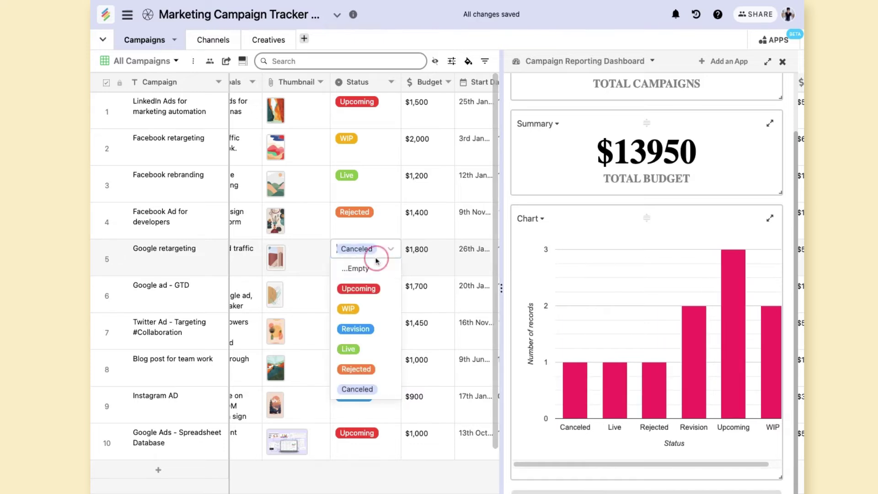
pyautogui.click(372, 288)
# - Add a second Chart app to the dashboard and open its settings
pyautogui.moveTo(661, 464); pyautogui.dragTo(656, 468)
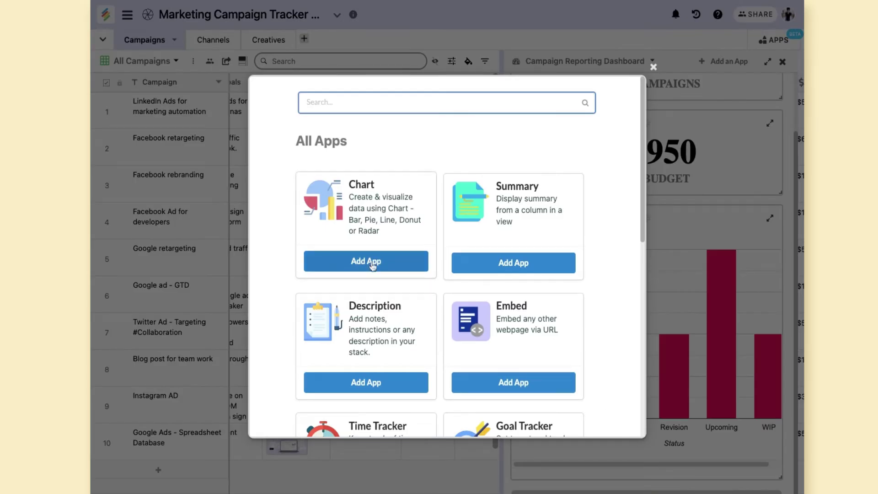
pyautogui.click(370, 264)
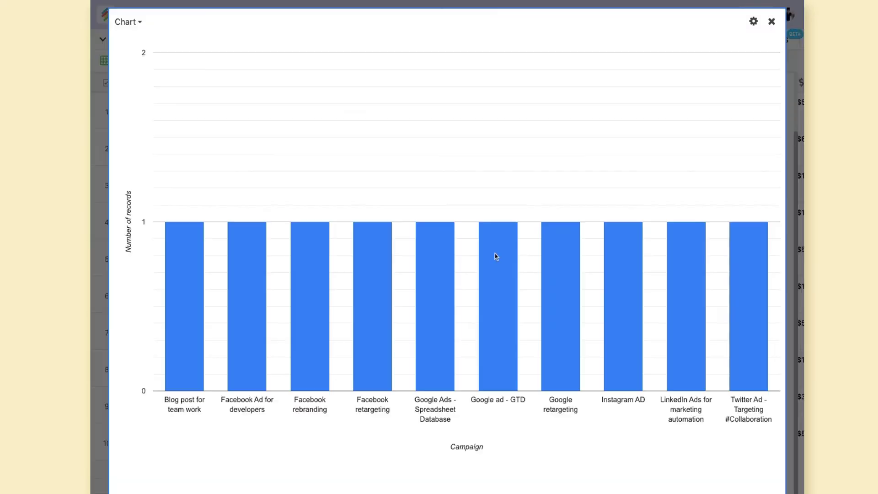
pyautogui.click(752, 21)
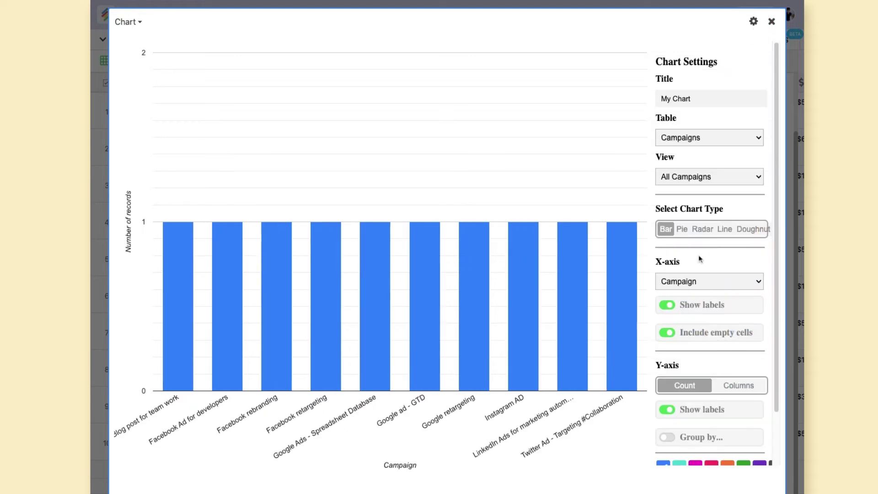
# - Configure the new bar chart with Status on the X-axis and the Sum of the Budget column on the Y-axis
pyautogui.scroll(-2, 698, 259)
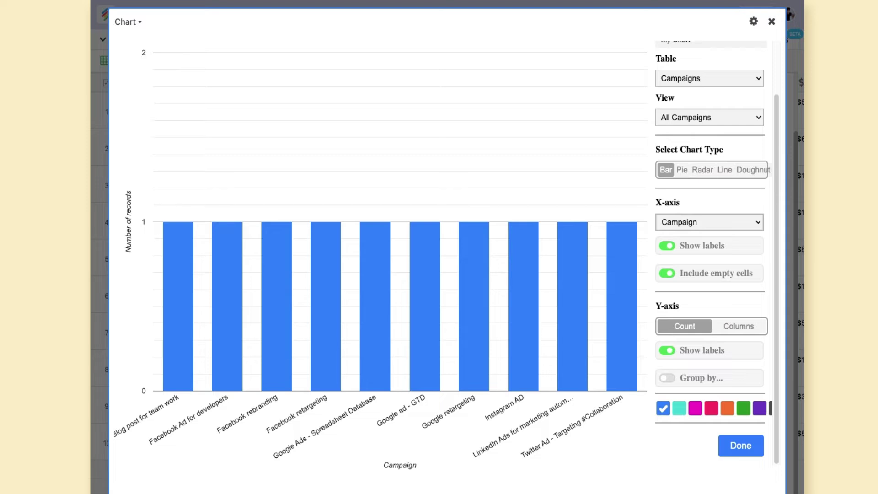
pyautogui.click(693, 272)
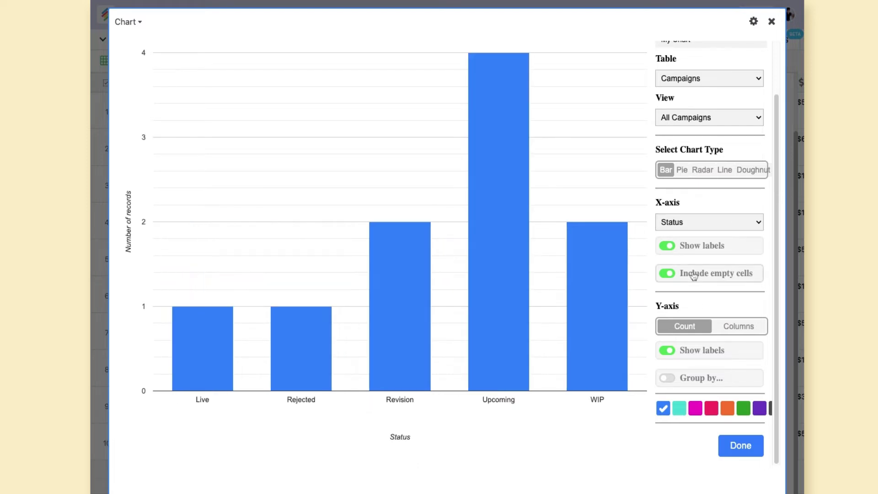
pyautogui.click(738, 326)
pyautogui.scroll(-2, 725, 315)
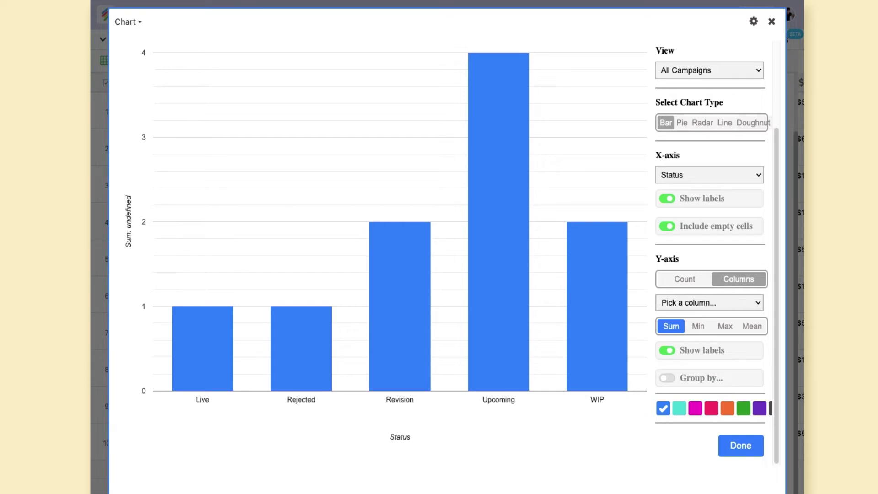
pyautogui.click(709, 347)
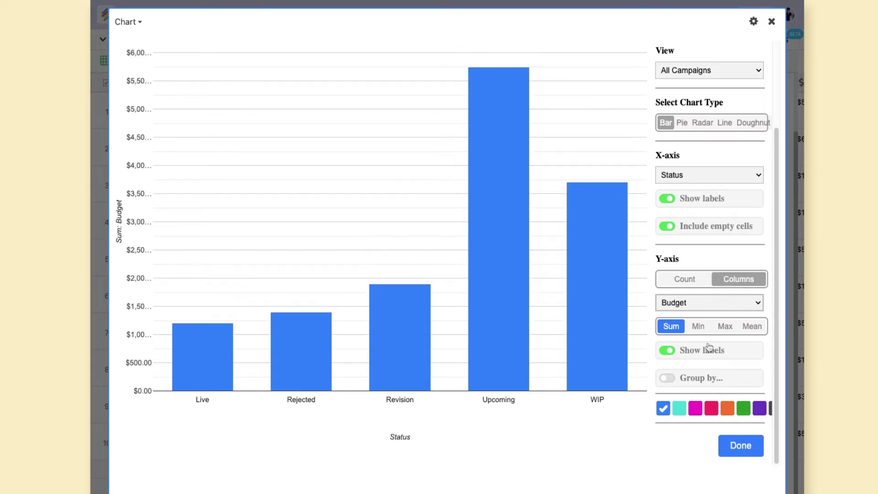
# - Color the budget chart's bars turquoise
pyautogui.moveTo(194, 377)
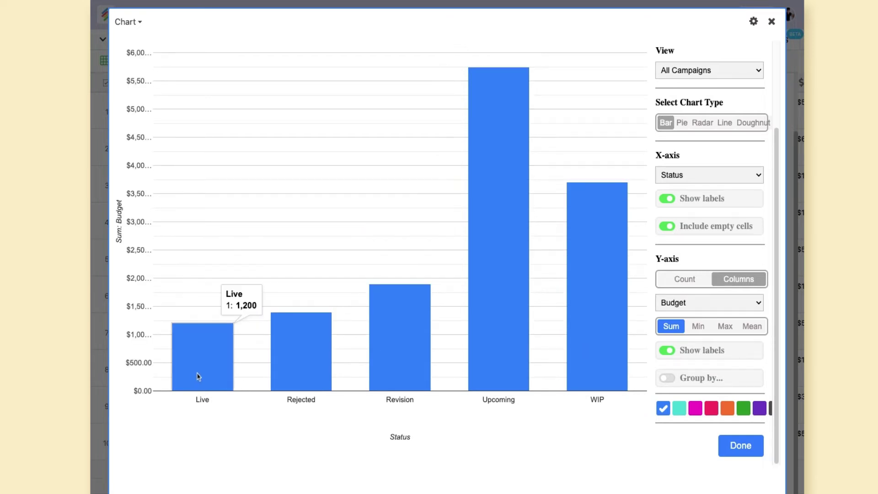
pyautogui.moveTo(322, 370)
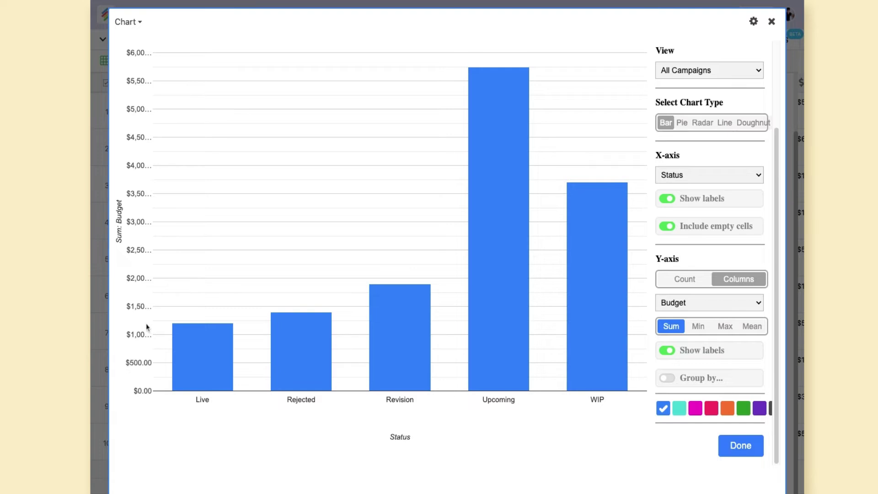
pyautogui.moveTo(212, 352)
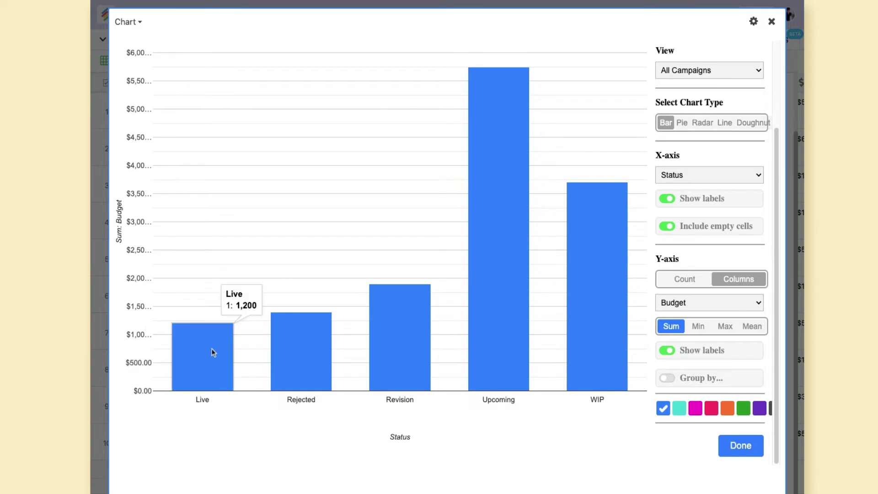
pyautogui.moveTo(310, 337)
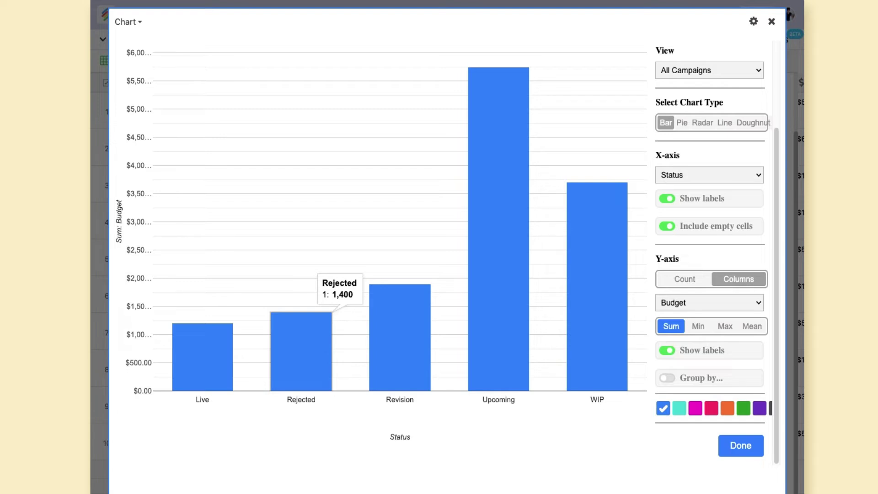
pyautogui.moveTo(519, 244)
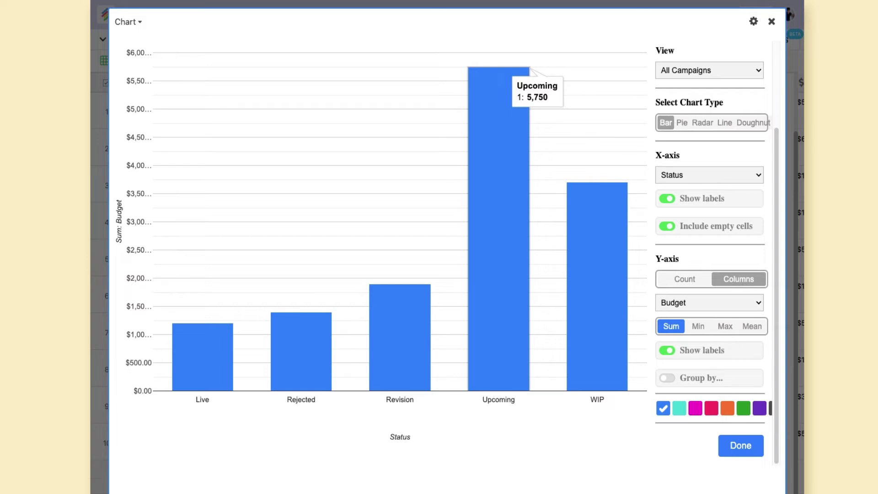
pyautogui.click(695, 408)
pyautogui.click(679, 409)
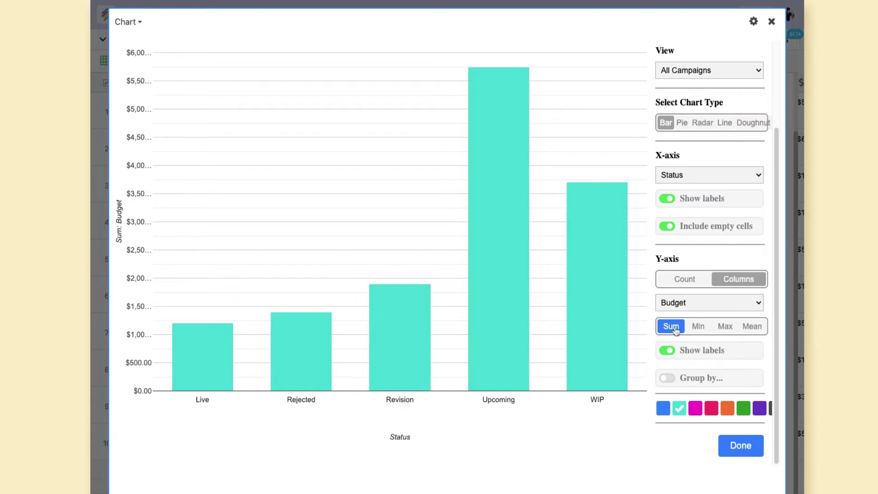
# - Try the Min, Max and Mean aggregations for the Budget column and return to Sum
pyautogui.click(697, 327)
pyautogui.click(725, 328)
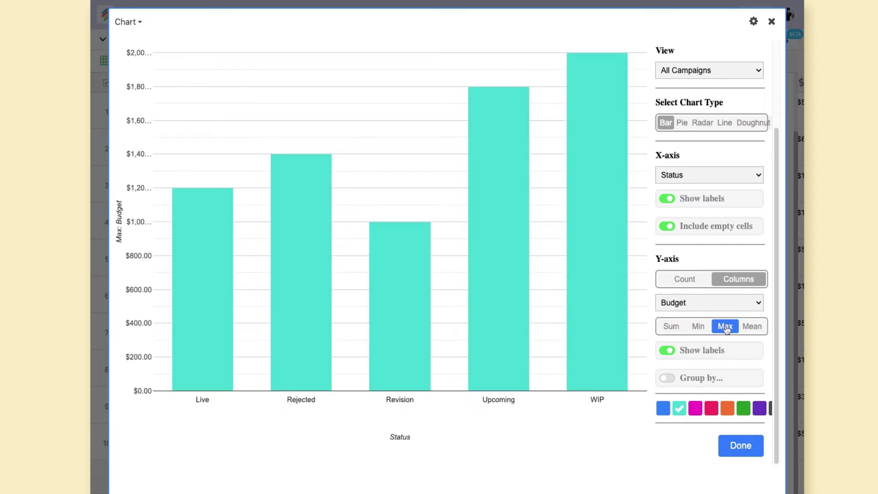
pyautogui.click(752, 327)
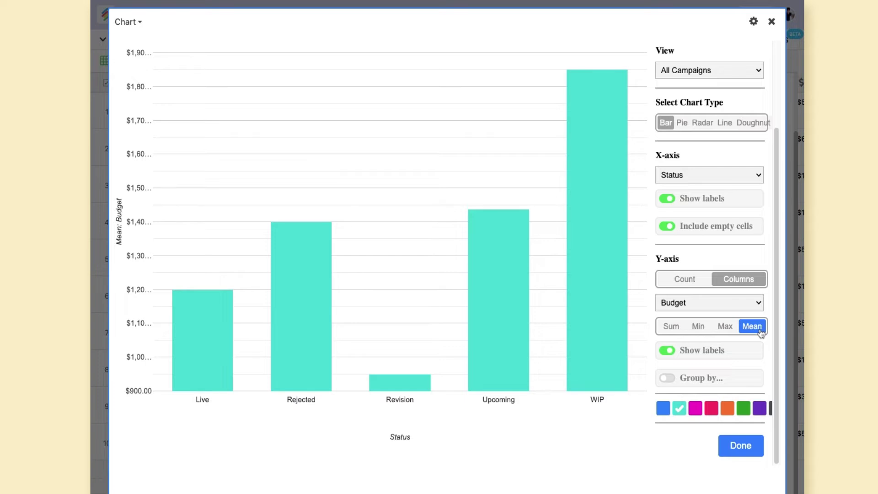
pyautogui.click(670, 326)
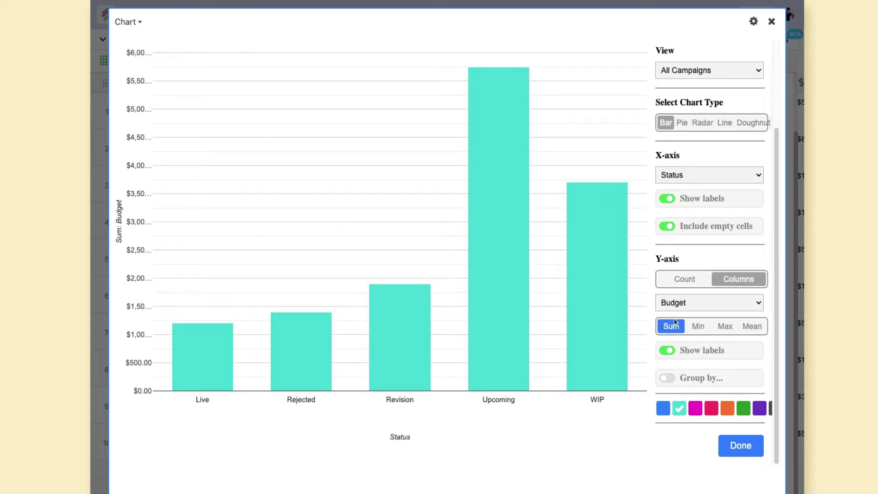
# - Save the budget chart's settings, close its enlarged view, and review both charts on the dashboard
pyautogui.moveTo(511, 308)
pyautogui.moveTo(571, 321)
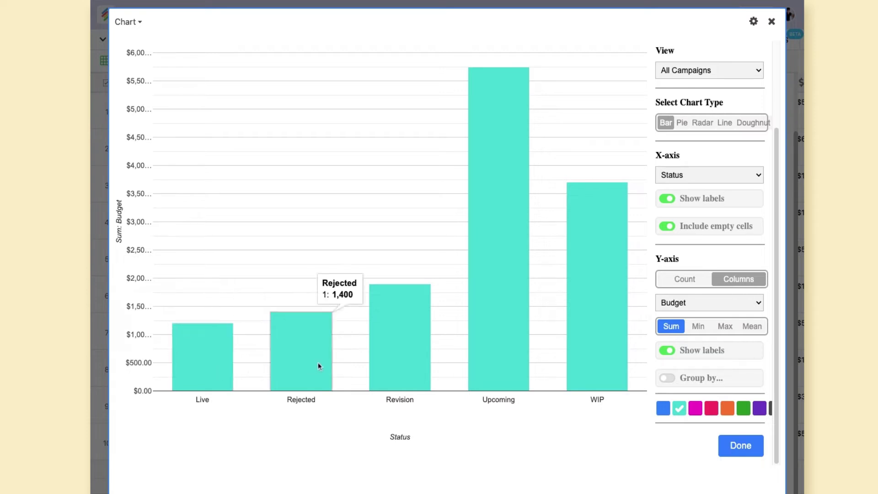
pyautogui.click(749, 447)
pyautogui.click(772, 22)
pyautogui.scroll(-6, 749, 265)
pyautogui.click(674, 464)
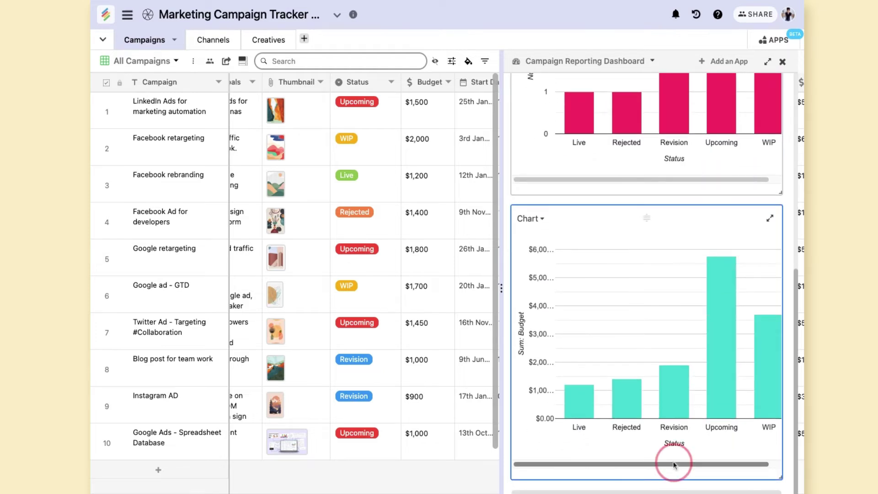
pyautogui.scroll(3, 608, 242)
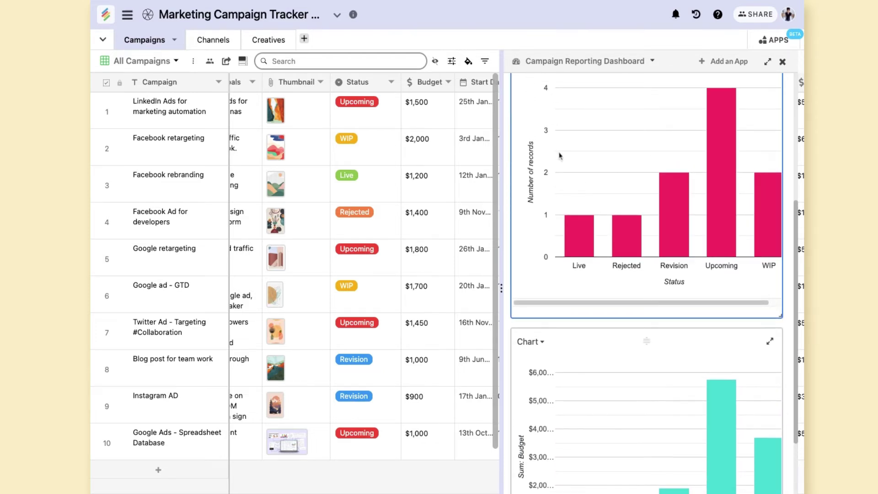
# - Add another Chart app to the dashboard and set its X-axis to Status
pyautogui.scroll(-3, 567, 210)
pyautogui.click(589, 465)
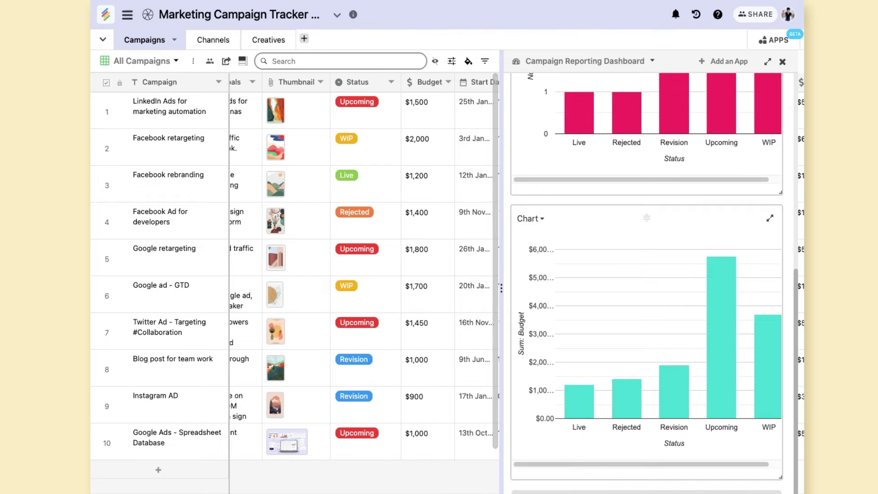
pyautogui.moveTo(634, 398)
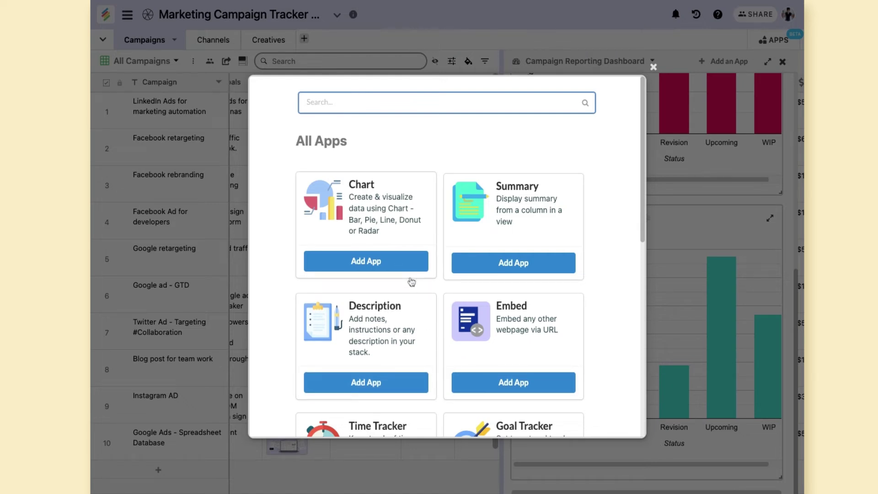
pyautogui.click(402, 262)
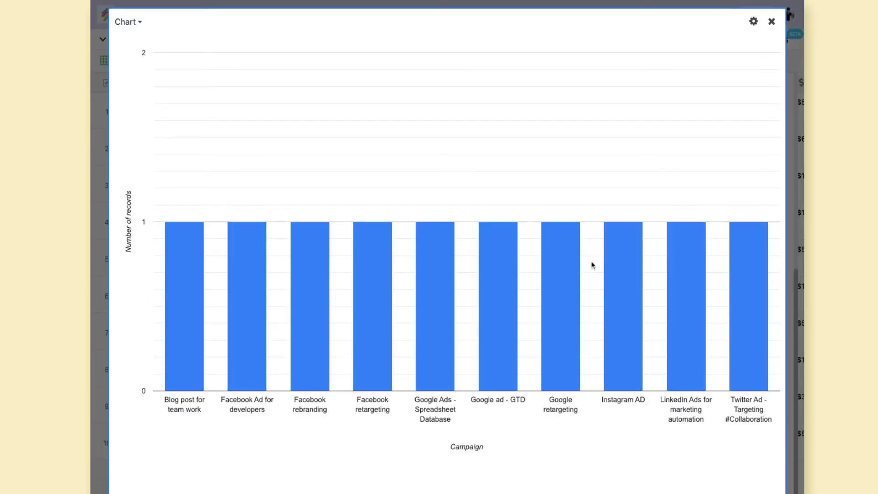
pyautogui.click(753, 22)
pyautogui.scroll(-2, 702, 247)
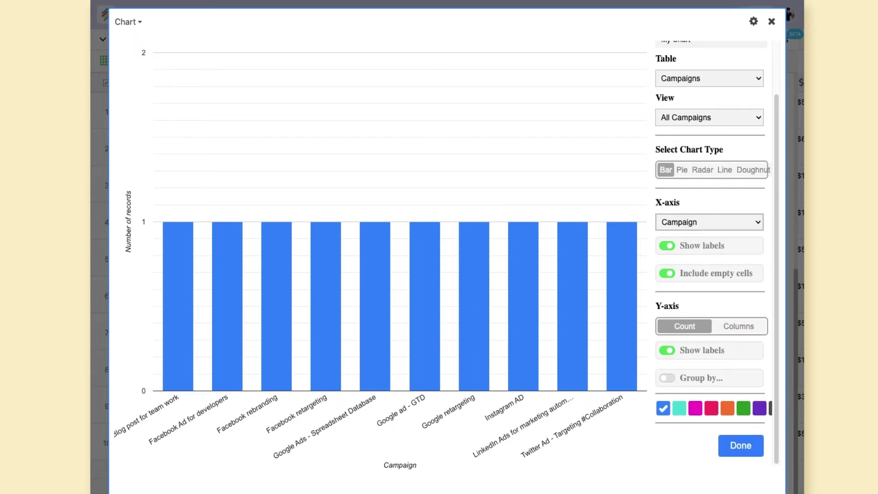
pyautogui.click(700, 276)
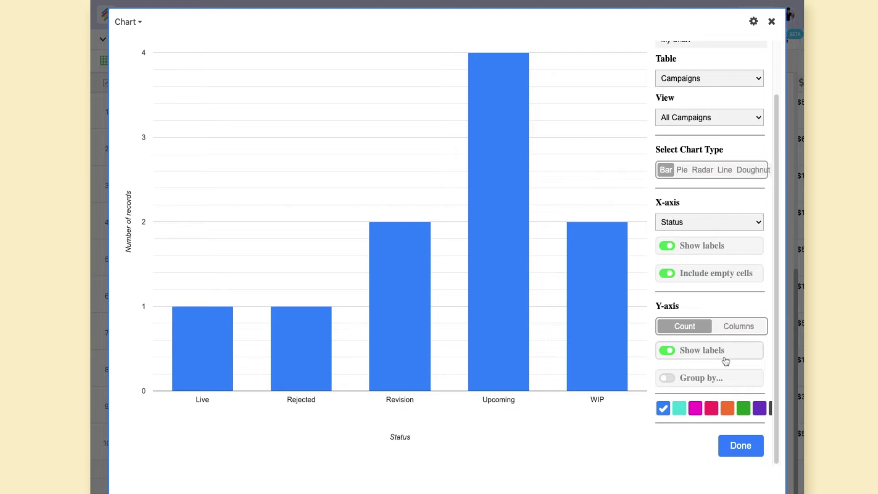
# - Group the new chart's Y-axis by Channels and stack the bars
pyautogui.click(666, 378)
pyautogui.scroll(-2, 667, 366)
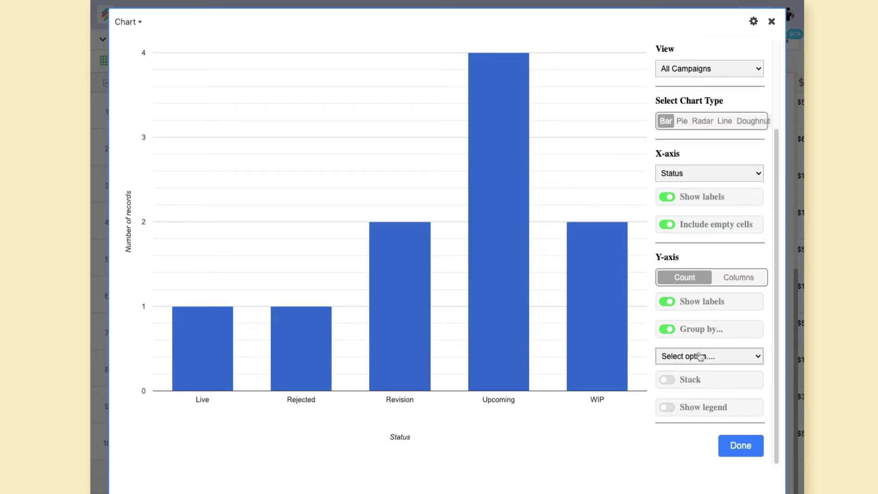
pyautogui.click(700, 356)
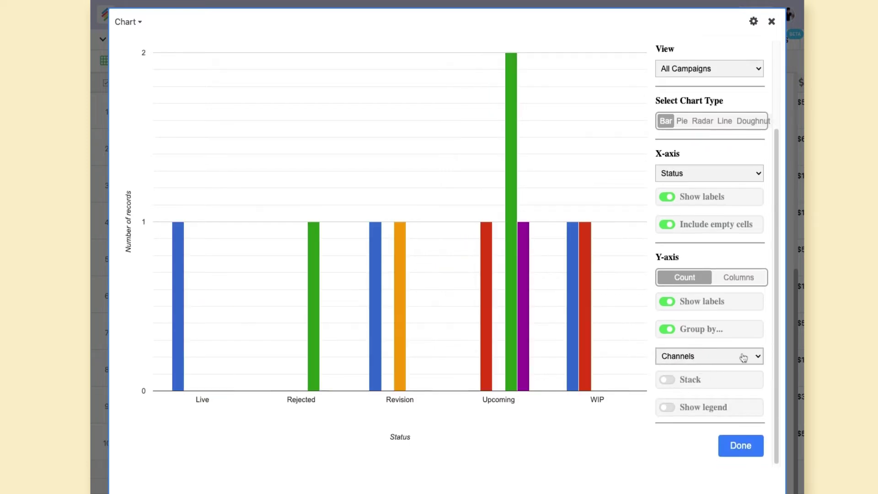
pyautogui.click(666, 380)
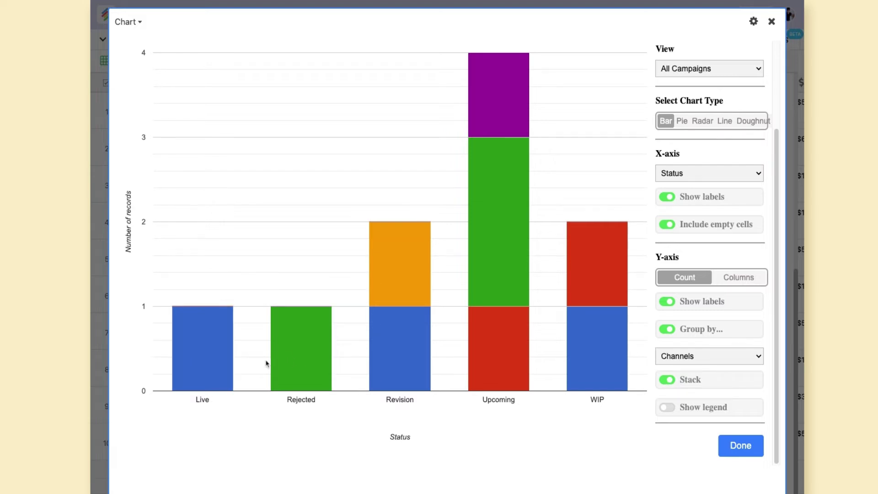
pyautogui.moveTo(320, 362)
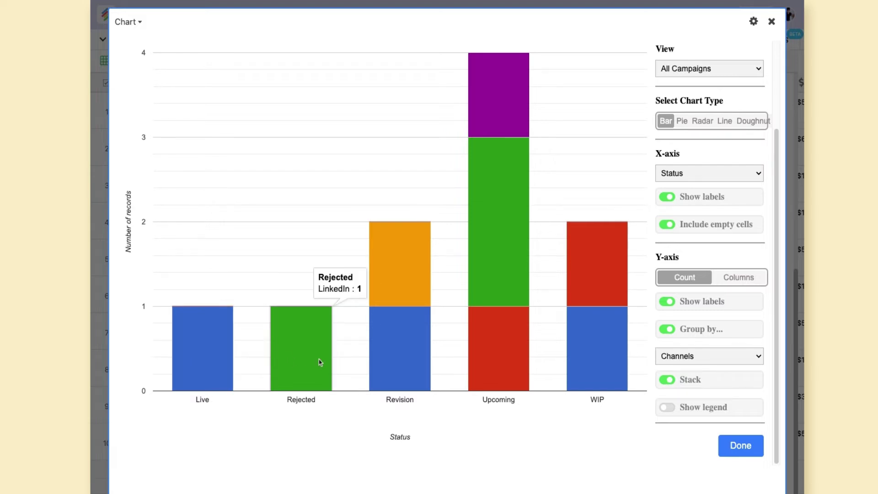
# - Show the chart's legend and inspect the channel segments of the stacked status bars
pyautogui.click(667, 408)
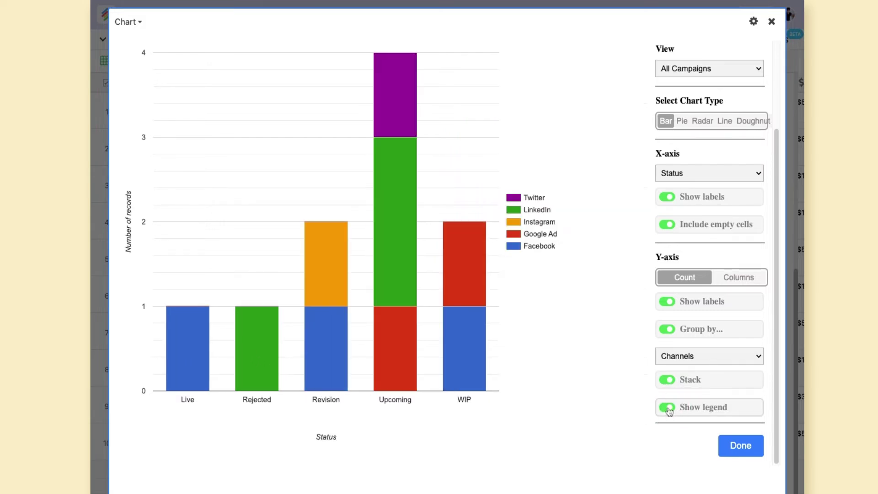
pyautogui.moveTo(178, 375)
pyautogui.moveTo(398, 298)
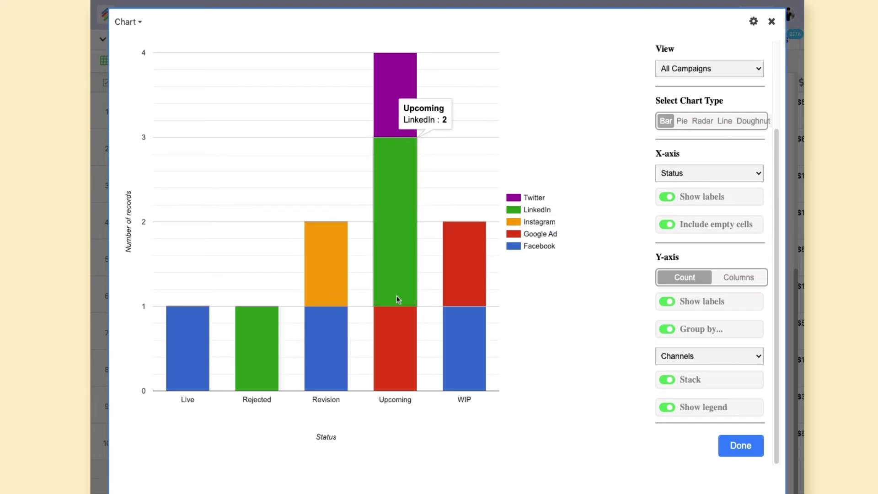
pyautogui.moveTo(399, 114)
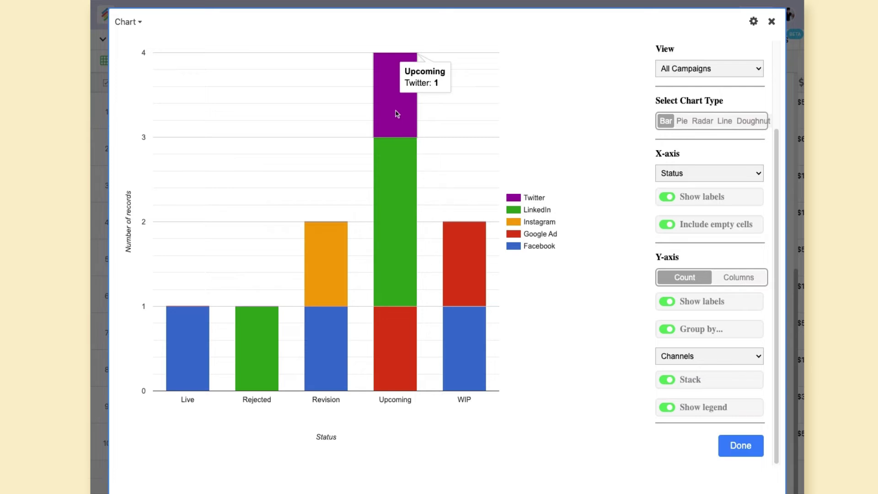
pyautogui.moveTo(414, 350)
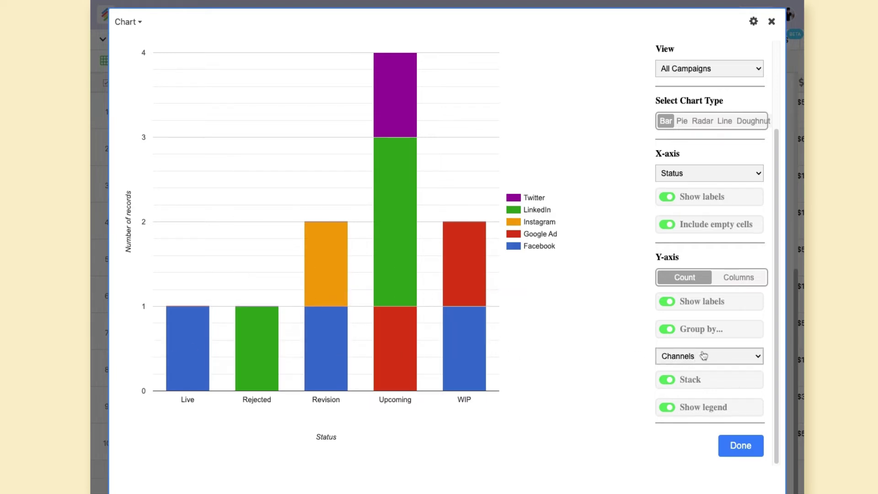
# - Switch the Y-axis from the record count to the Sum of the Budget column
pyautogui.click(736, 279)
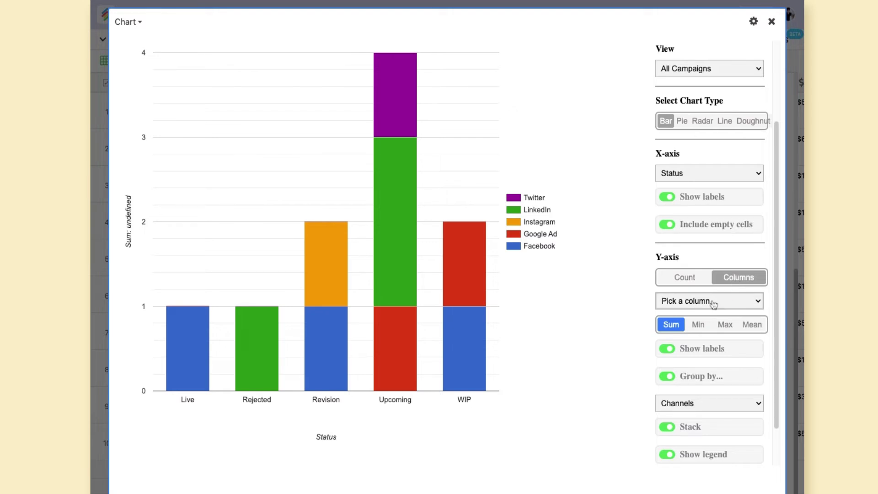
pyautogui.click(701, 378)
pyautogui.scroll(-1, 701, 378)
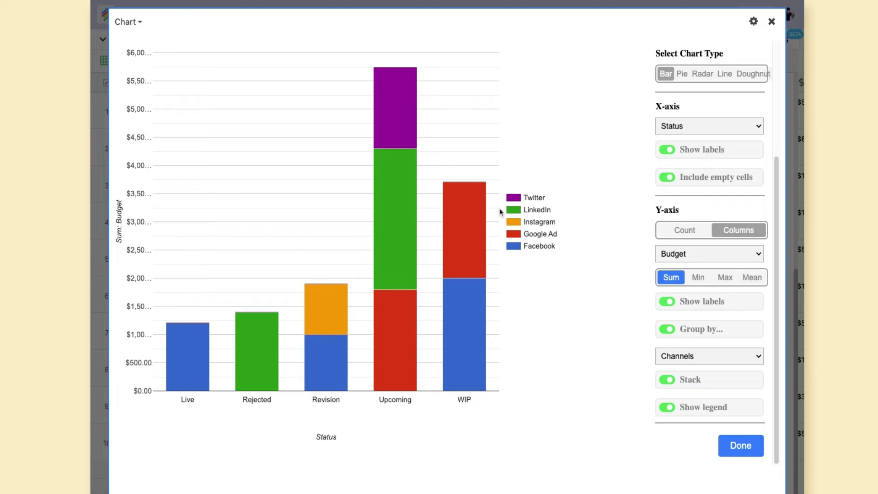
# - Try excluding empty cells from the X-axis and include them again
pyautogui.click(670, 183)
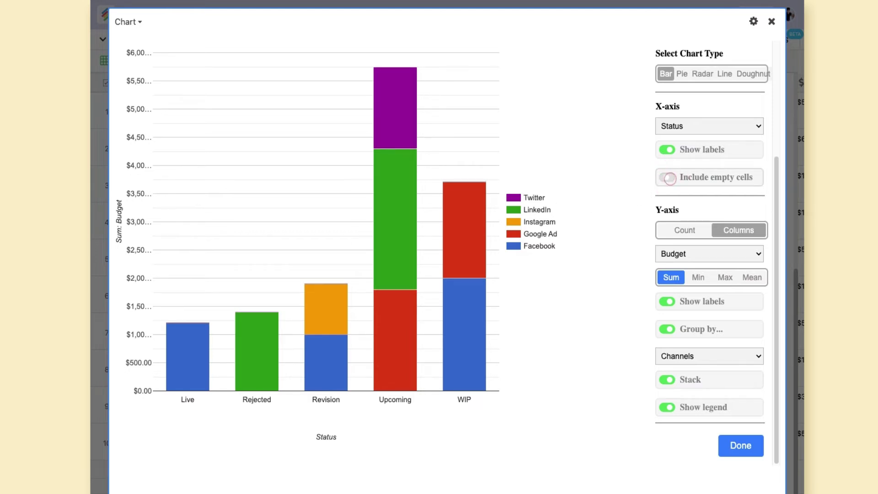
pyautogui.click(670, 183)
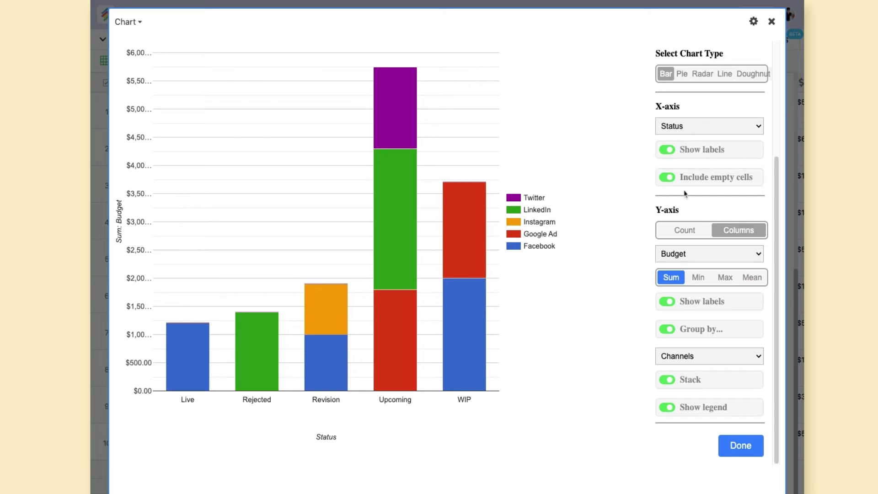
pyautogui.scroll(2, 672, 185)
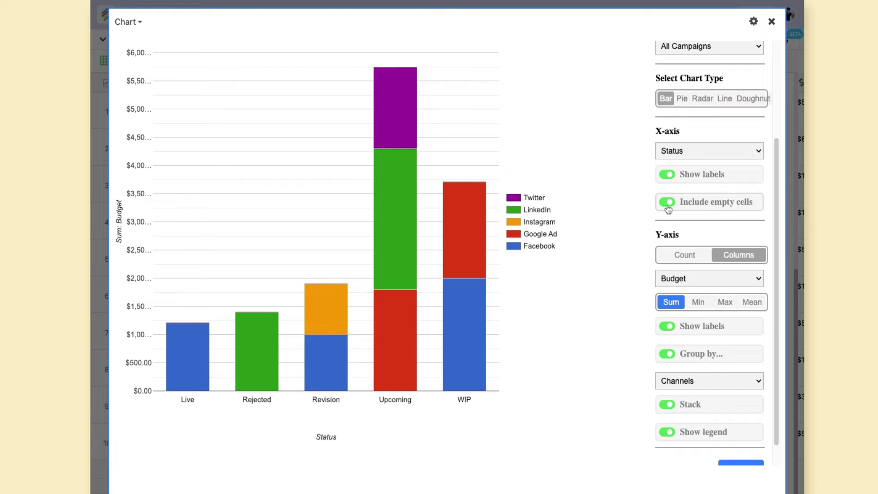
# - Rename the stacked chart as "Campaigns by Budget & channel" and close its enlarged view
pyautogui.click(136, 24)
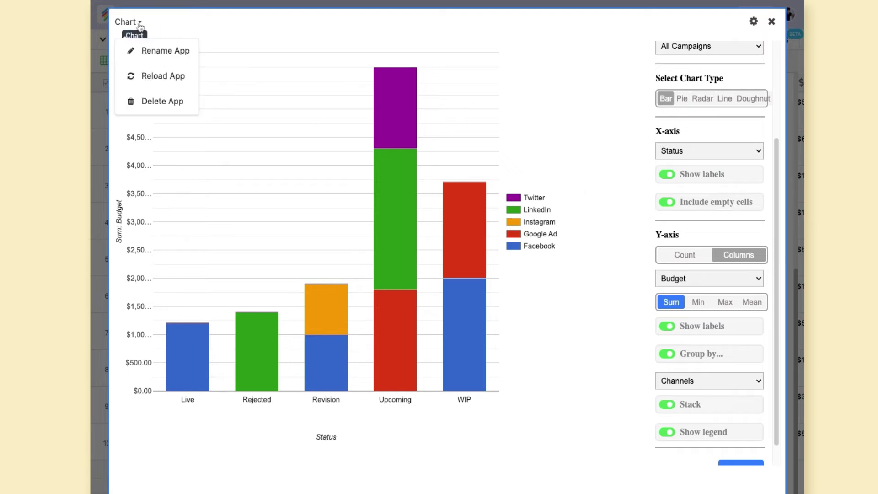
pyautogui.click(159, 60)
pyautogui.doubleClick(169, 24)
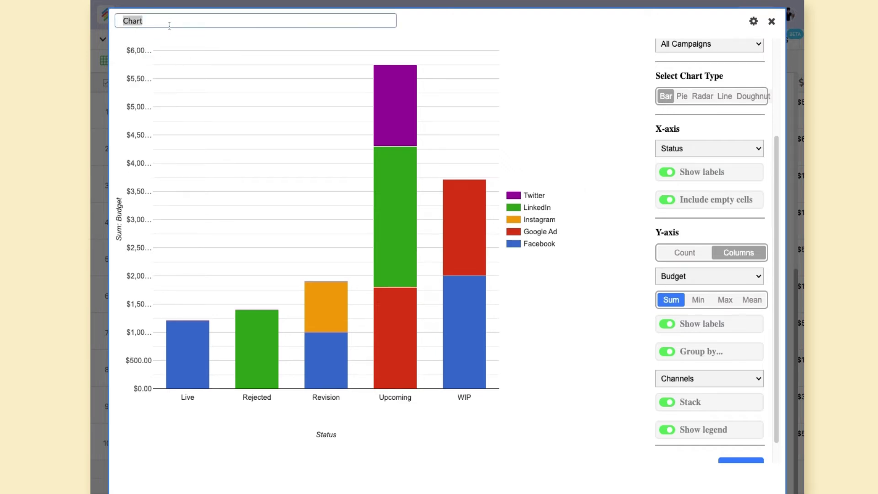
pyautogui.write('Campaigns by Bu')
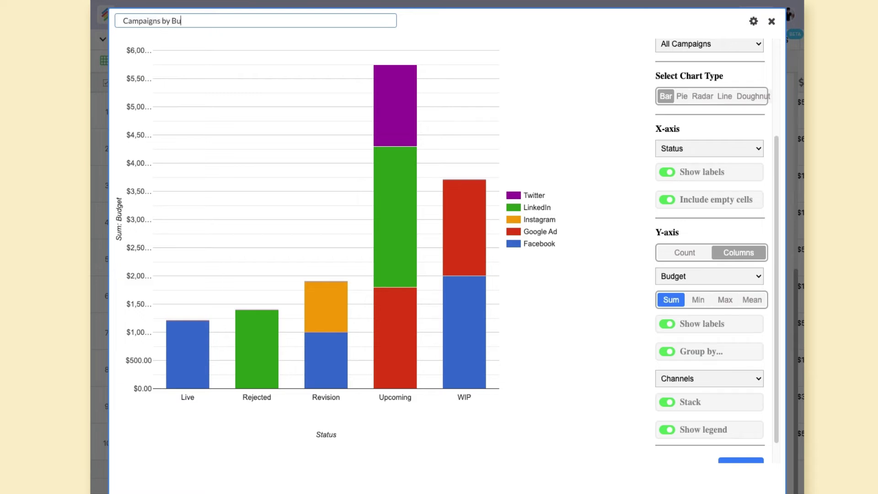
pyautogui.write('ge')
pyautogui.press('BackSpace')
pyautogui.press('BackSpace')
pyautogui.write('dget & channel')
pyautogui.press('Escape')
# - Add a Pivot Table app to the dashboard below the budget and channel chart
pyautogui.scroll(-6, 678, 306)
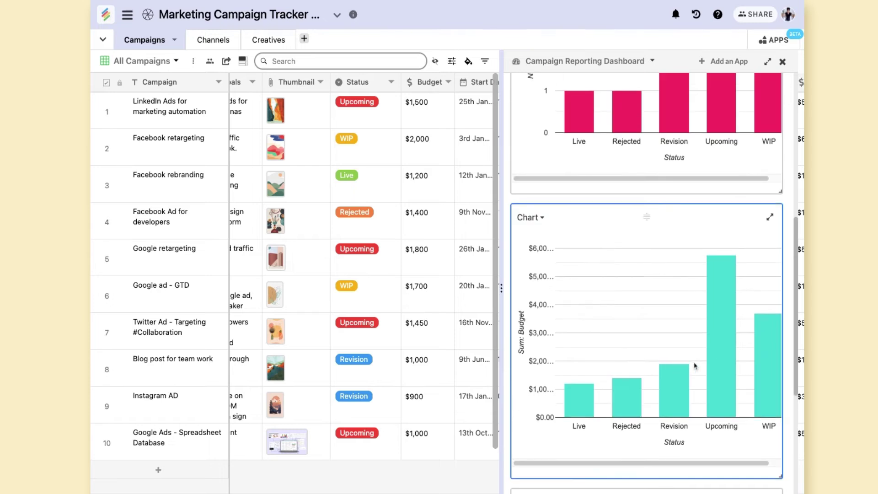
pyautogui.scroll(7, 677, 363)
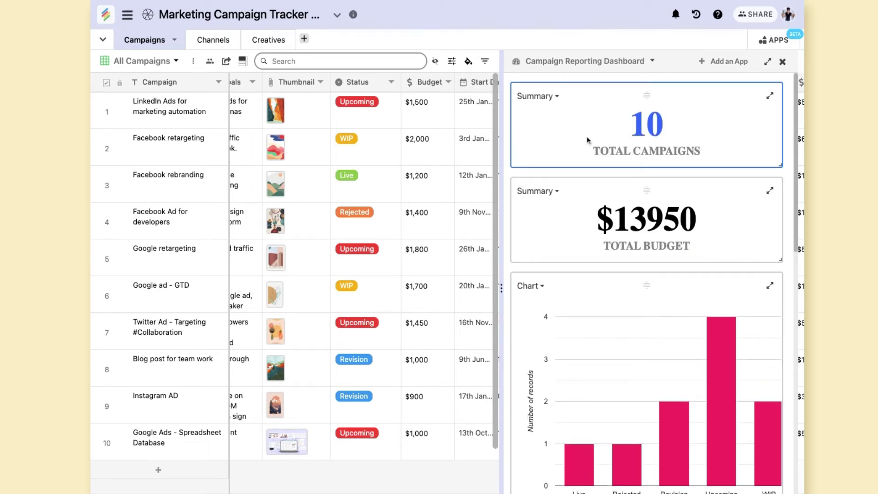
pyautogui.scroll(-4, 590, 183)
pyautogui.scroll(4, 595, 229)
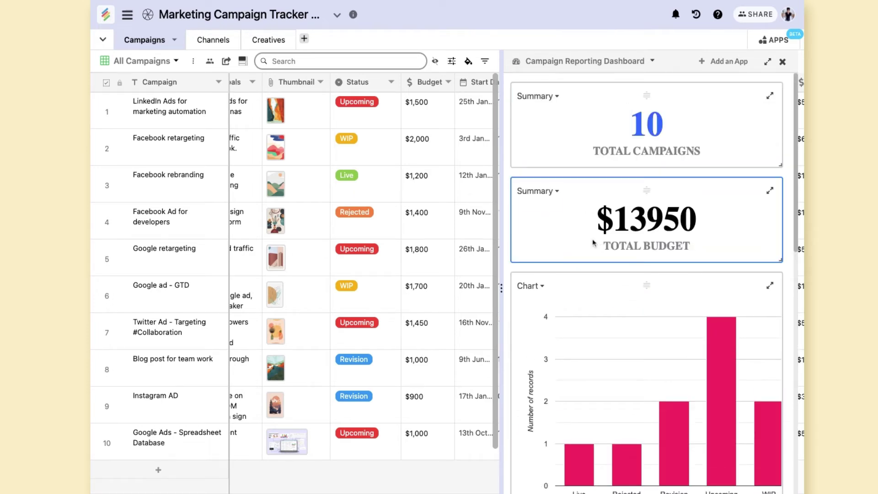
pyautogui.scroll(-10, 599, 243)
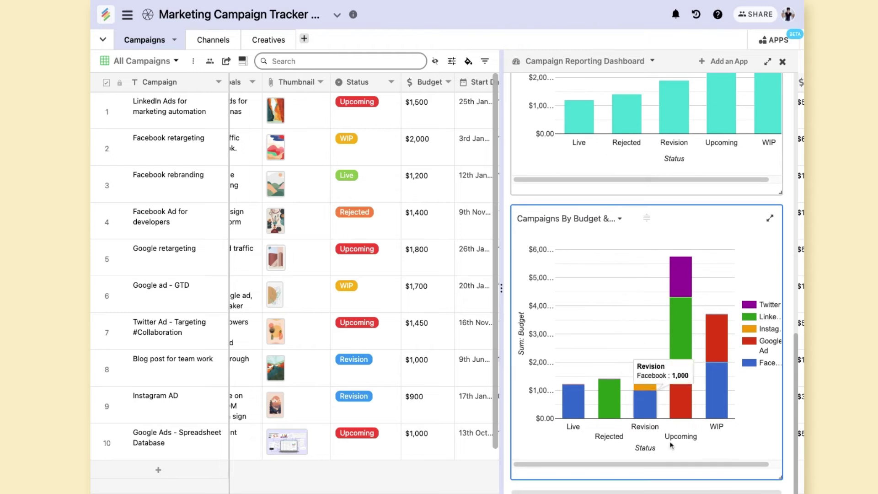
pyautogui.moveTo(694, 468); pyautogui.dragTo(658, 471)
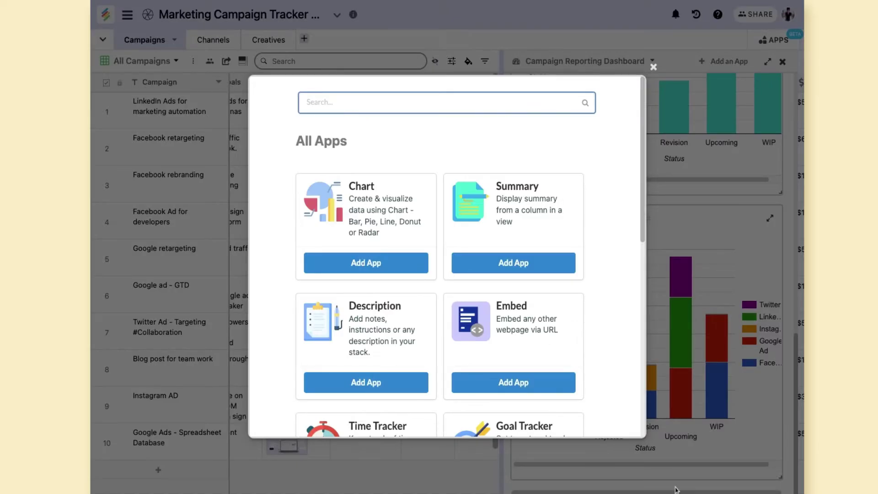
pyautogui.scroll(-3, 572, 341)
pyautogui.scroll(-4, 573, 342)
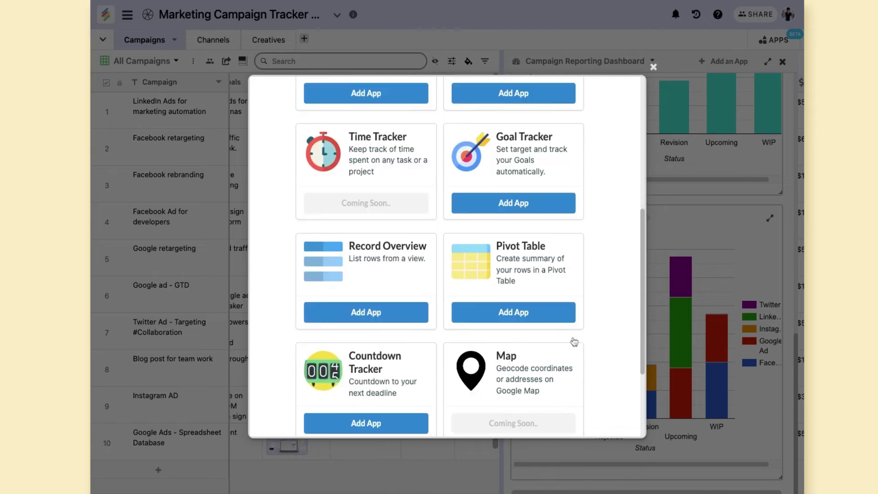
pyautogui.click(527, 294)
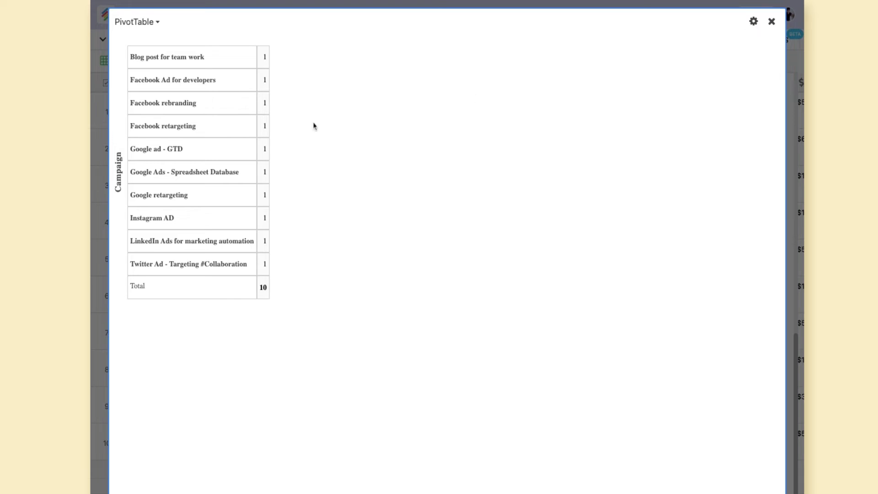
# - Set the pivot table's row grouping to Channels and its column grouping to Status
pyautogui.click(754, 23)
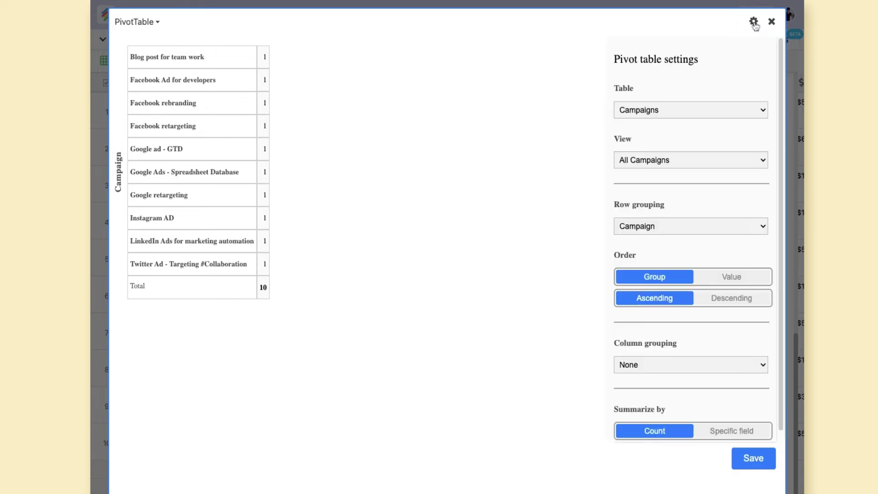
pyautogui.scroll(-1, 662, 119)
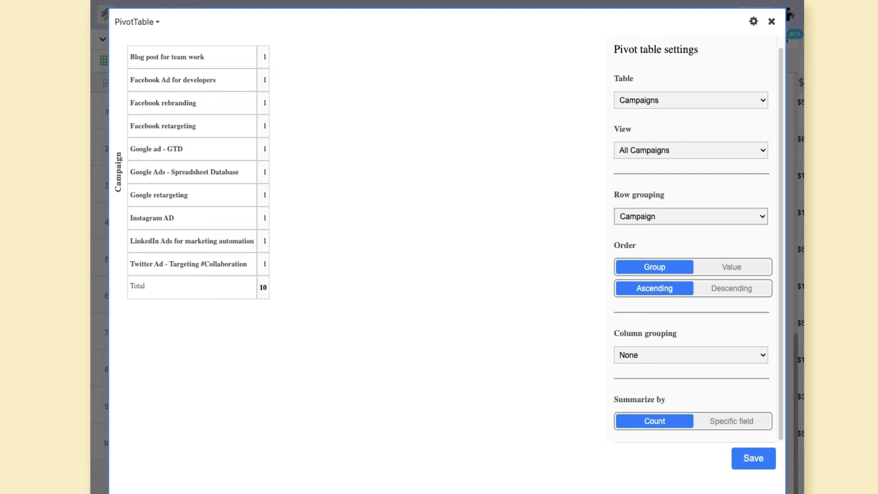
pyautogui.click(672, 229)
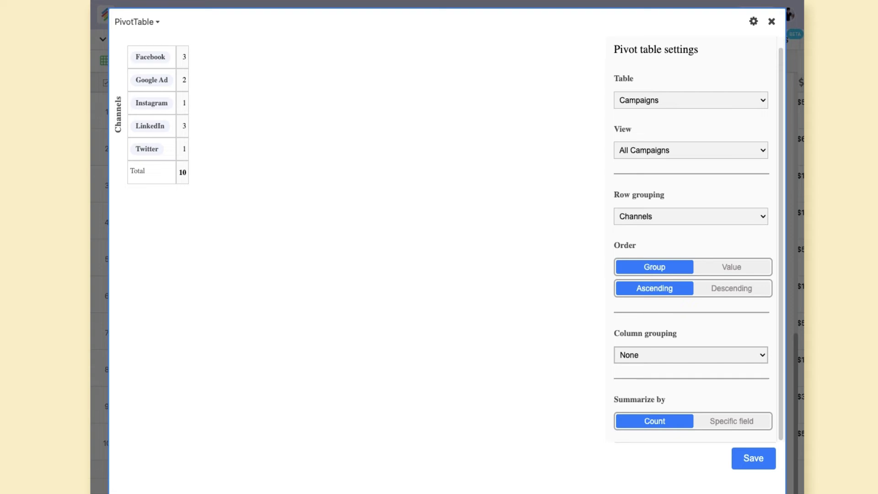
pyautogui.click(685, 400)
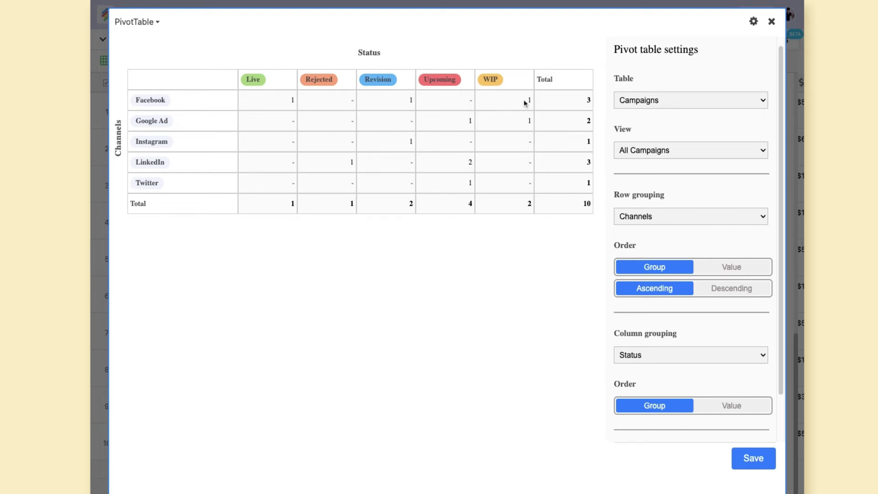
# - Summarize the pivot table by a specific field, using the Budget column
pyautogui.scroll(-2, 706, 345)
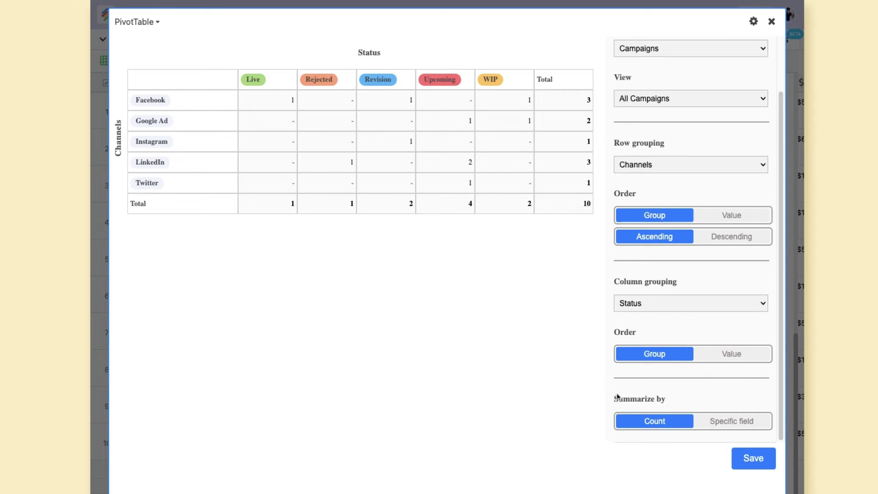
pyautogui.click(731, 418)
pyautogui.scroll(-2, 713, 421)
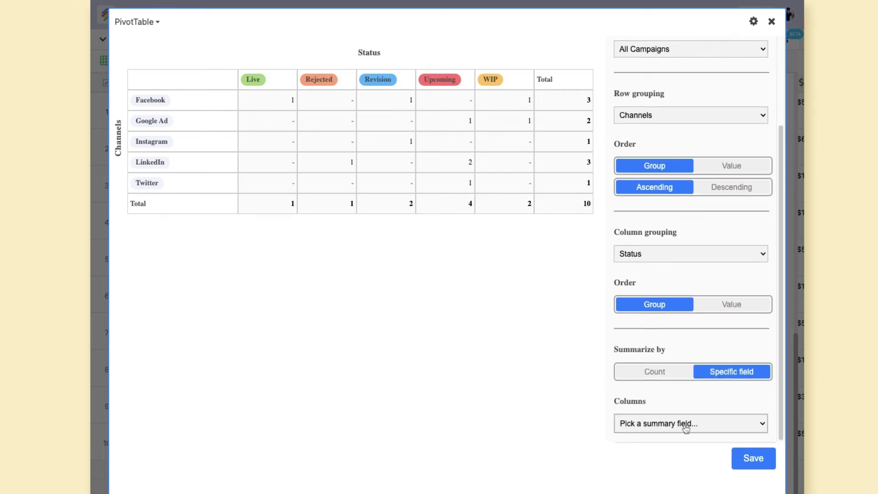
pyautogui.click(683, 422)
pyautogui.click(684, 394)
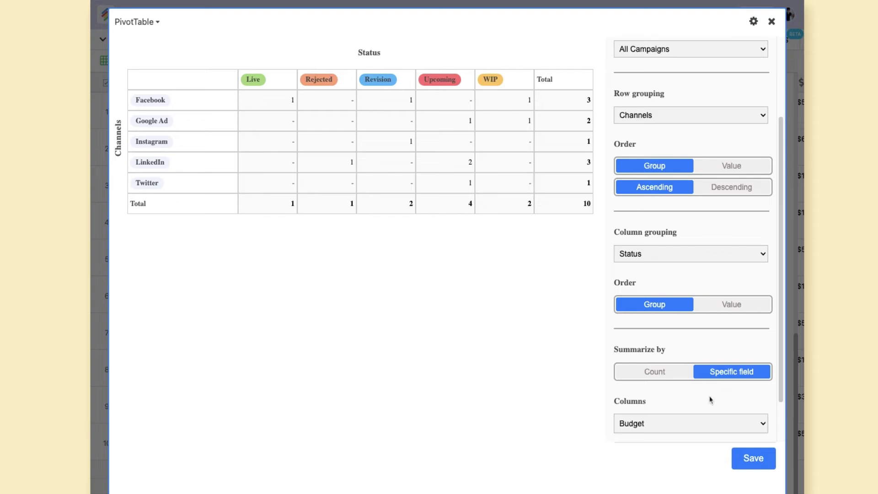
# - Set the pivot table's summary type to Sum, save the settings and close its enlarged view
pyautogui.scroll(-2, 711, 400)
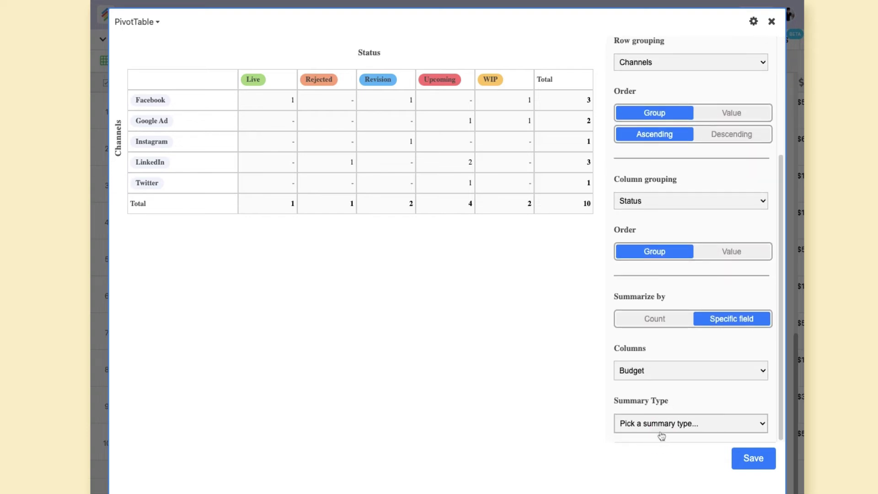
pyautogui.click(684, 445)
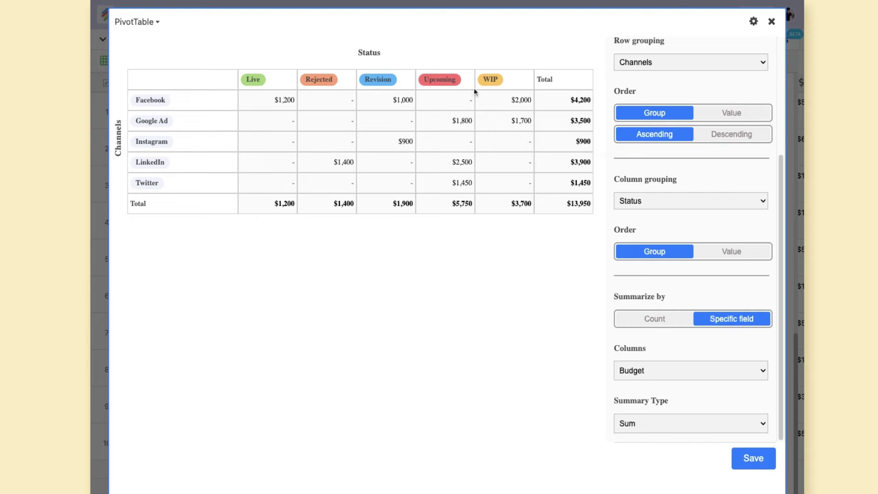
pyautogui.click(760, 460)
pyautogui.click(771, 21)
# - Add a Goal Tracker app to the dashboard below the pivot table
pyautogui.scroll(-6, 706, 356)
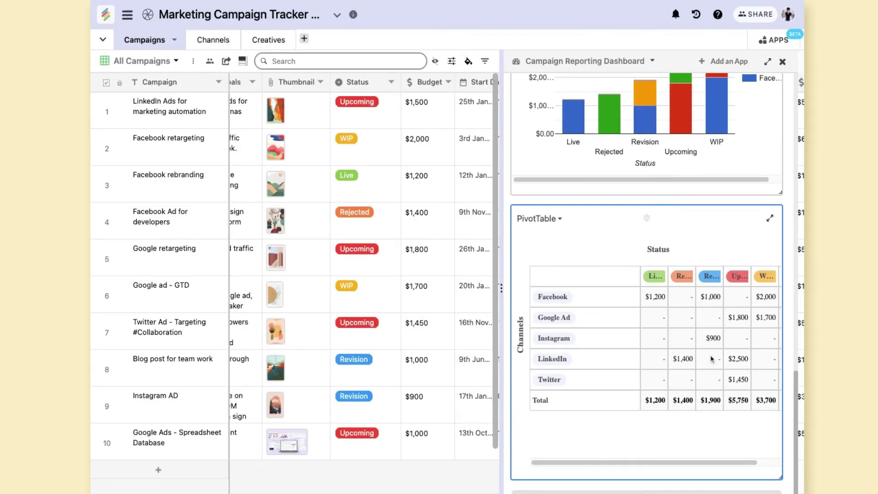
pyautogui.click(693, 461)
pyautogui.click(692, 461)
pyautogui.scroll(6, 594, 424)
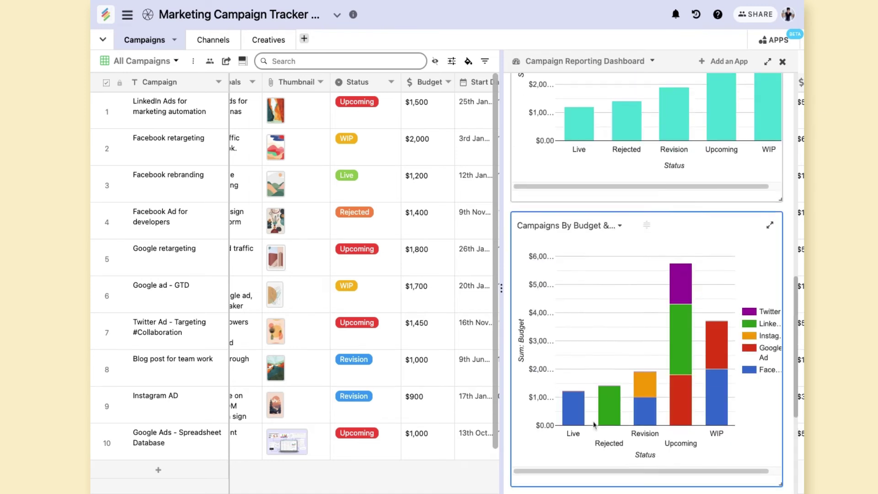
pyautogui.scroll(-6, 594, 424)
pyautogui.click(641, 490)
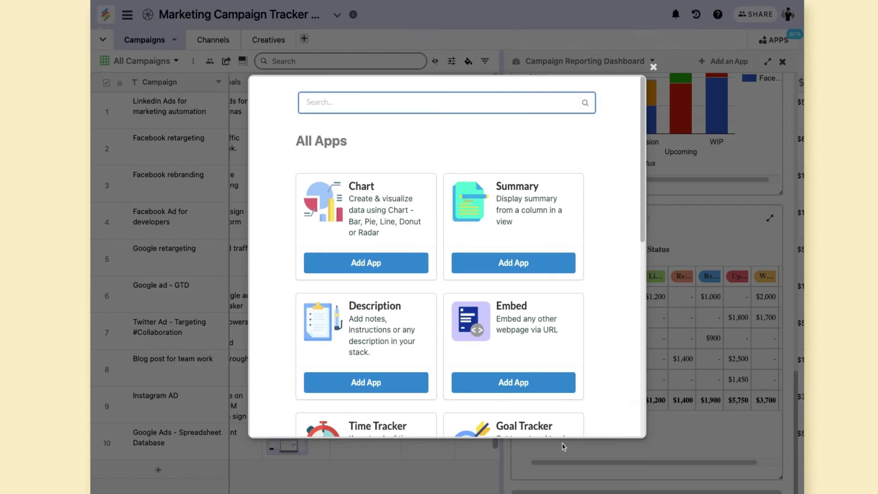
pyautogui.scroll(-2, 433, 302)
pyautogui.scroll(-2, 434, 301)
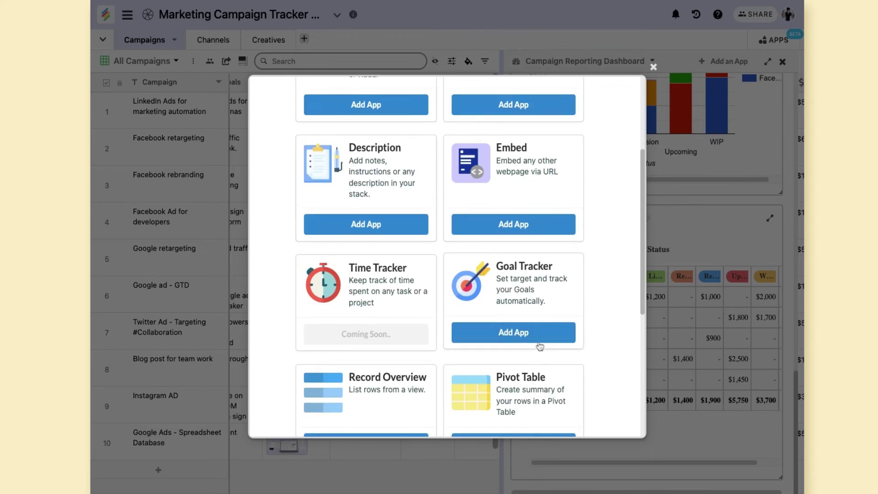
pyautogui.click(514, 337)
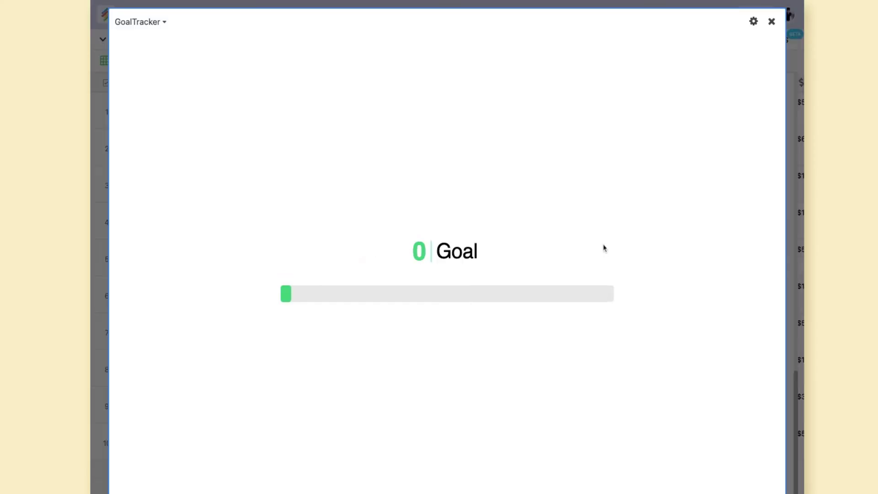
# - Name the goal "Total Conversions" and set its target to 10000
pyautogui.click(753, 23)
pyautogui.click(640, 116)
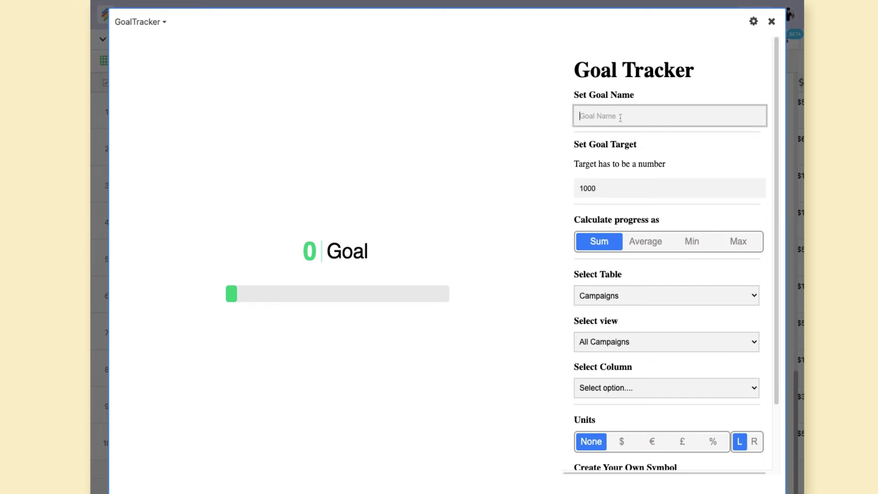
pyautogui.write('T')
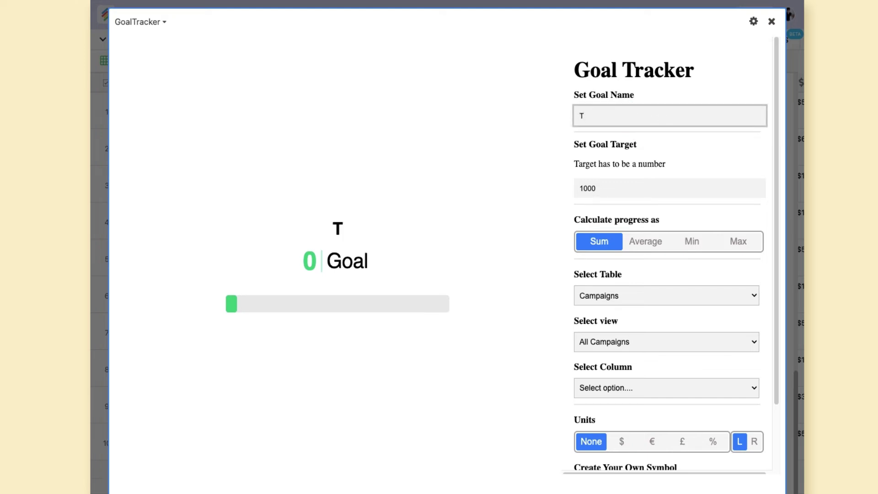
pyautogui.write('otal Conv')
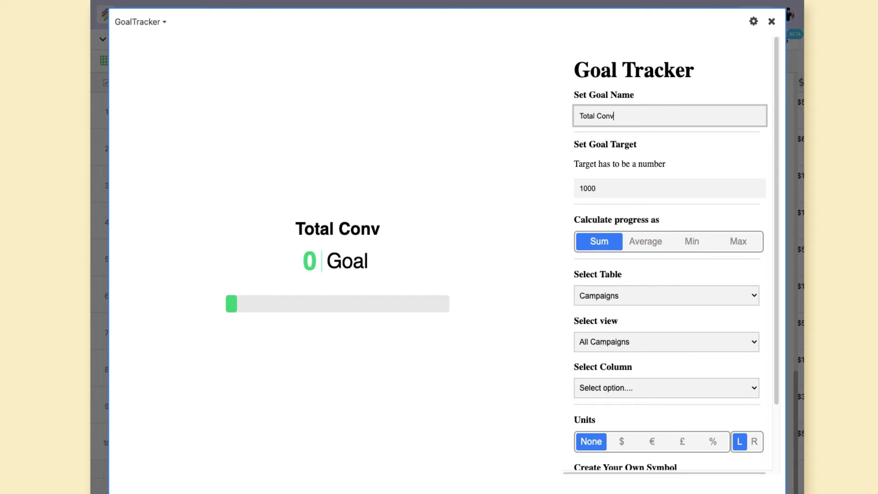
pyautogui.write('ersions')
pyautogui.click(619, 188)
pyautogui.write('0000')
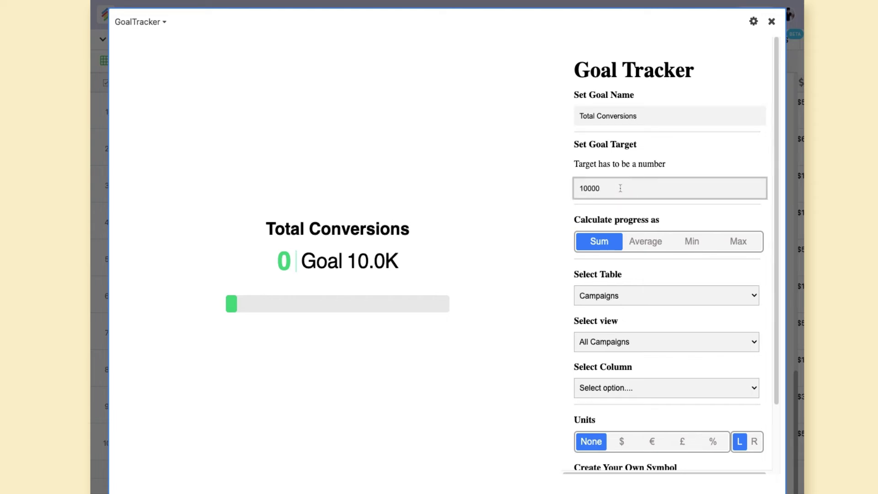
# - Track the sum of the Conversions column from the Campaigns table for the Total Conversions goal
pyautogui.scroll(-3, 626, 201)
pyautogui.click(613, 229)
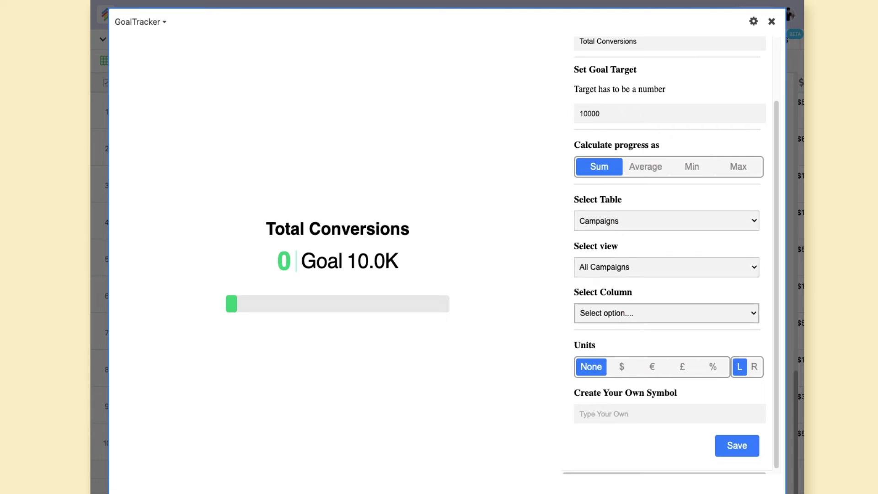
pyautogui.click(640, 428)
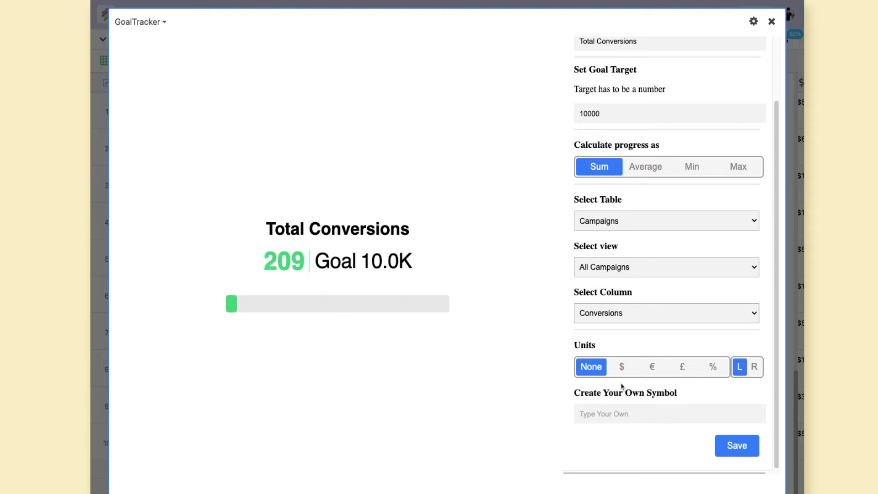
# - Set the Total Conversions target to 1000, then save the goal tracker and close its enlarged view
pyautogui.scroll(1, 613, 135)
pyautogui.click(613, 134)
pyautogui.press('BackSpace')
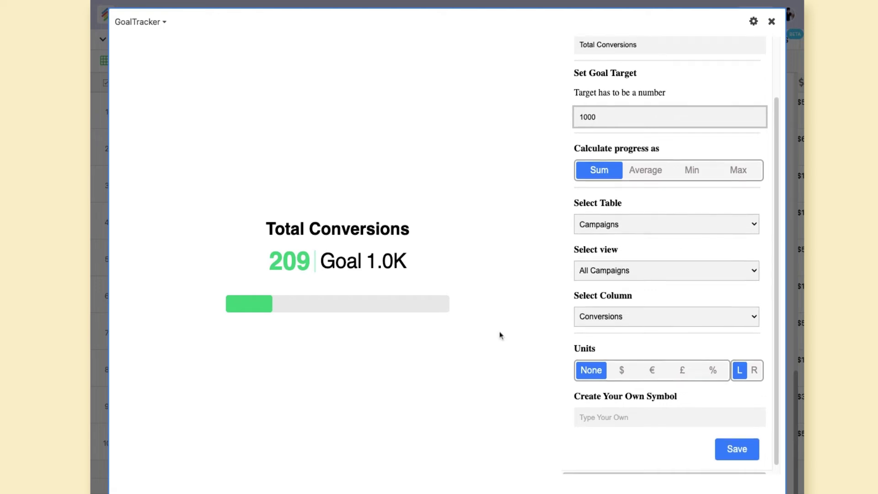
pyautogui.moveTo(271, 263); pyautogui.dragTo(309, 263)
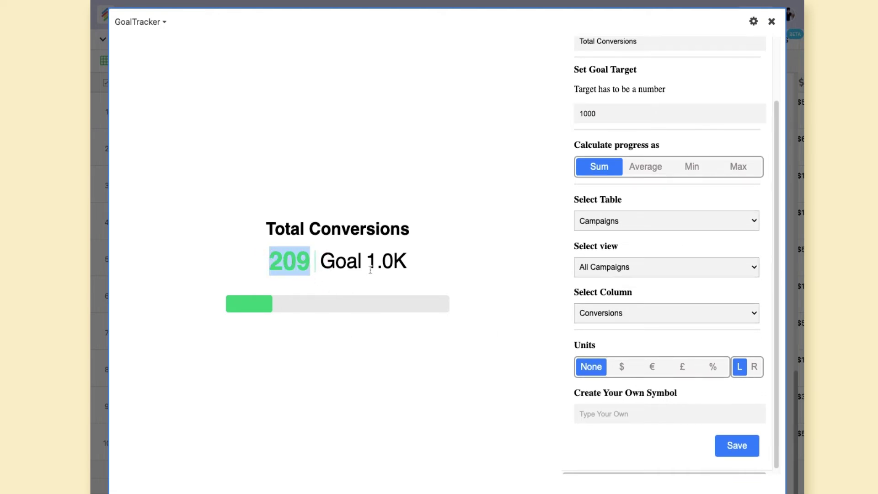
pyautogui.moveTo(368, 266); pyautogui.dragTo(426, 268)
pyautogui.click(427, 270)
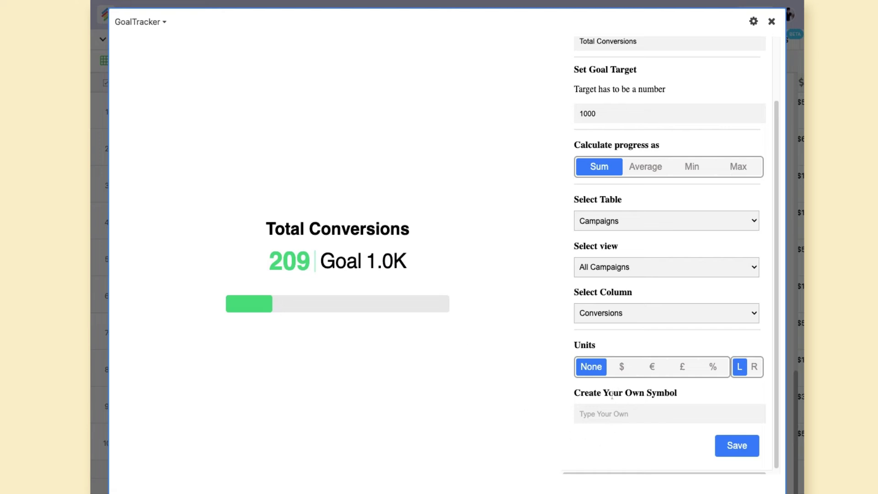
pyautogui.click(736, 445)
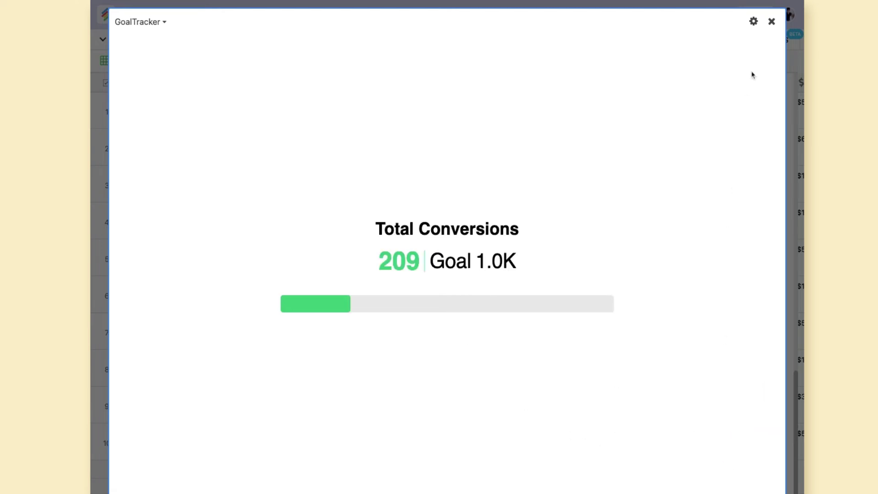
pyautogui.click(771, 21)
# - Add a second Goal Tracker app to the dashboard below the Total Conversions tracker
pyautogui.scroll(-5, 719, 388)
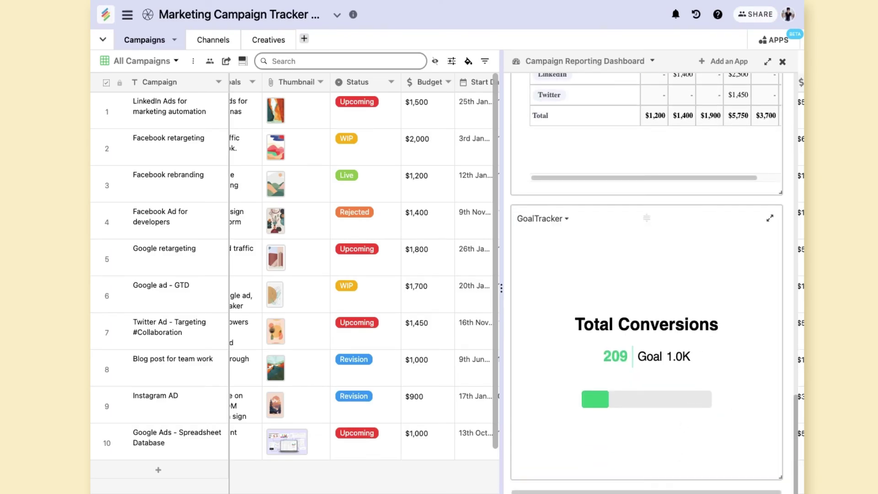
pyautogui.click(723, 61)
pyautogui.scroll(-4, 560, 329)
pyautogui.scroll(-2, 562, 330)
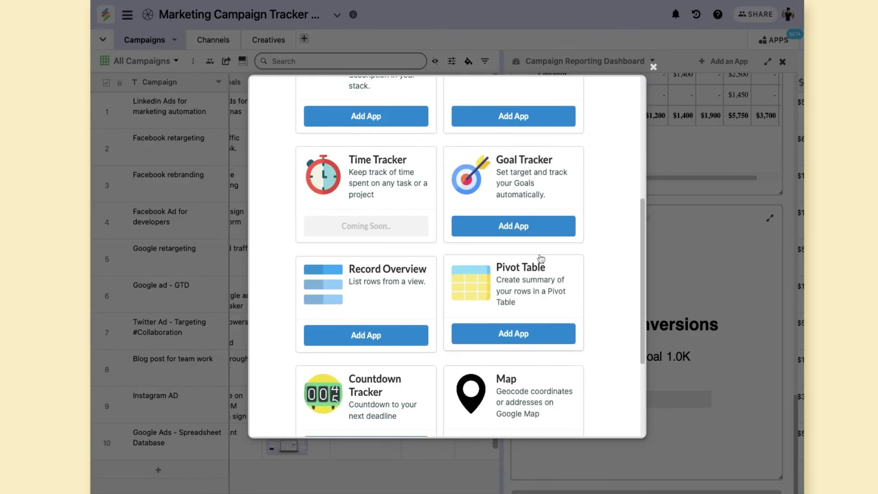
pyautogui.click(548, 225)
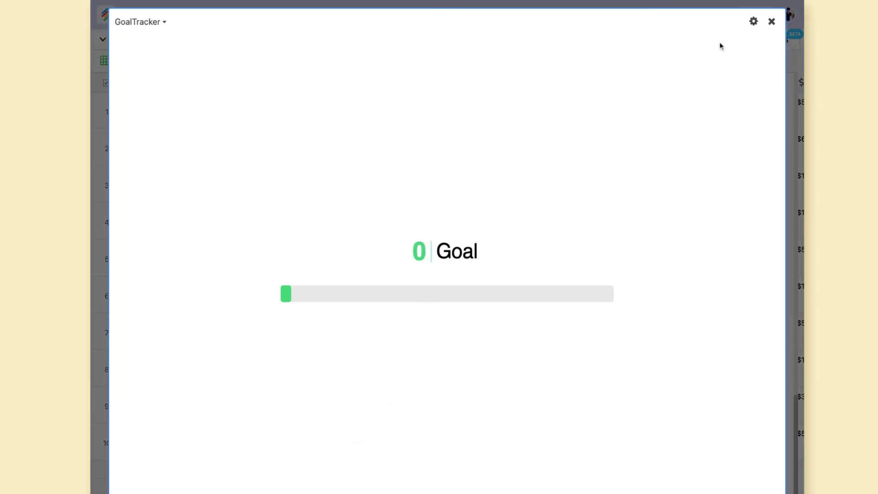
# - Set the new goal's target to 10000 and name it "Total Clicks"
pyautogui.click(753, 22)
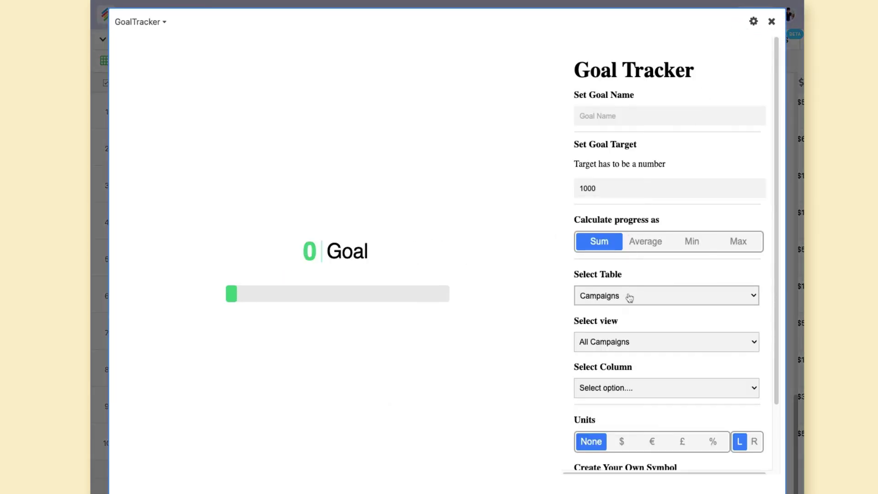
pyautogui.click(609, 189)
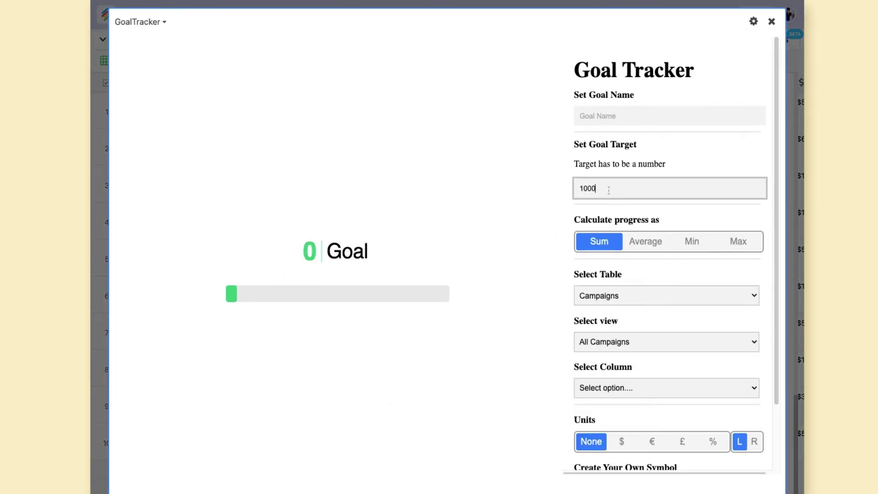
pyautogui.write('0')
pyautogui.click(594, 110)
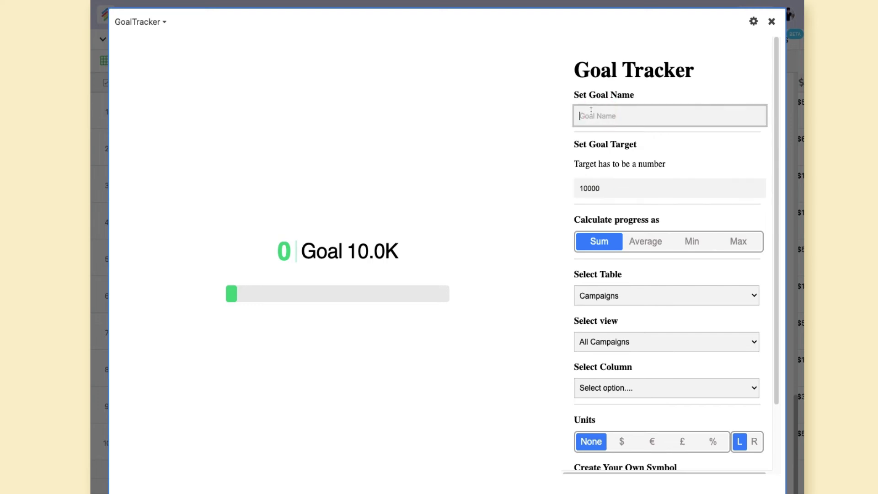
pyautogui.write('Tot')
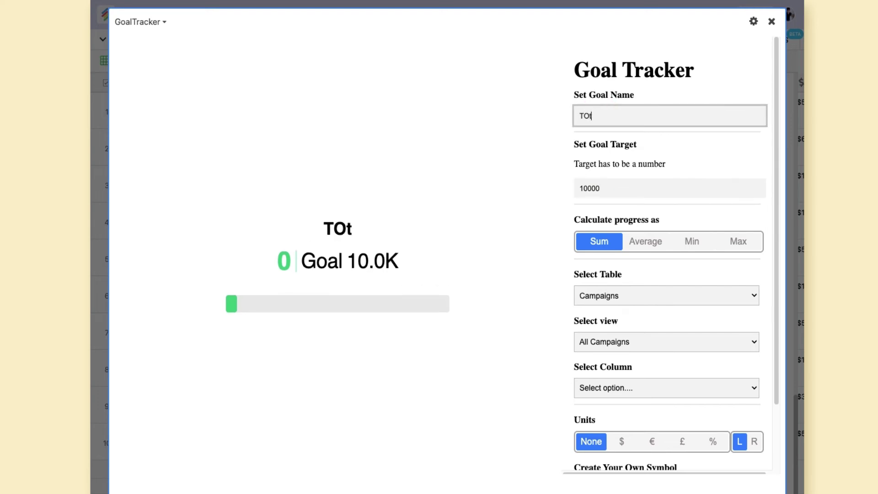
pyautogui.write('al Clicks')
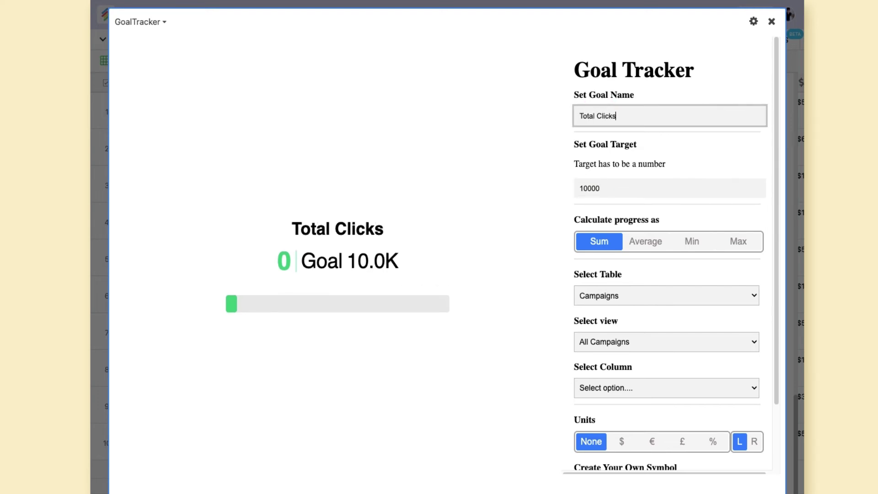
# - Select the Clicks column for the Total Clicks goal, then save it and close its enlarged view
pyautogui.scroll(-3, 652, 270)
pyautogui.click(637, 320)
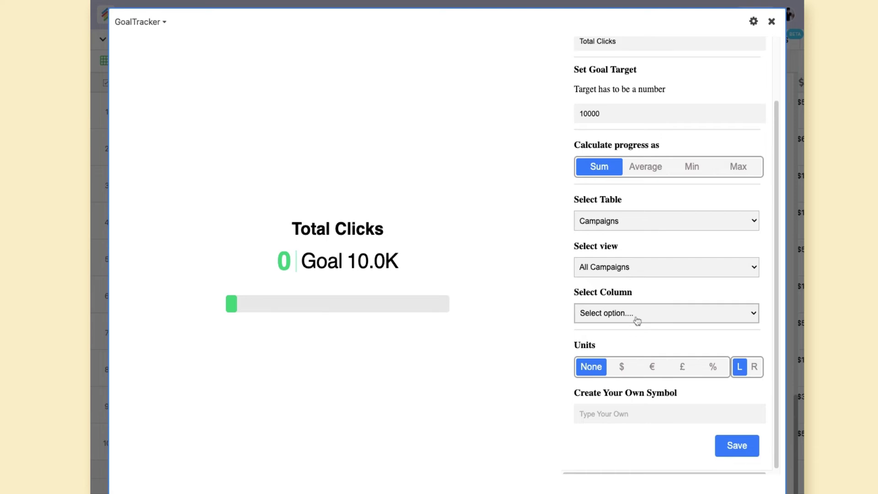
pyautogui.click(664, 387)
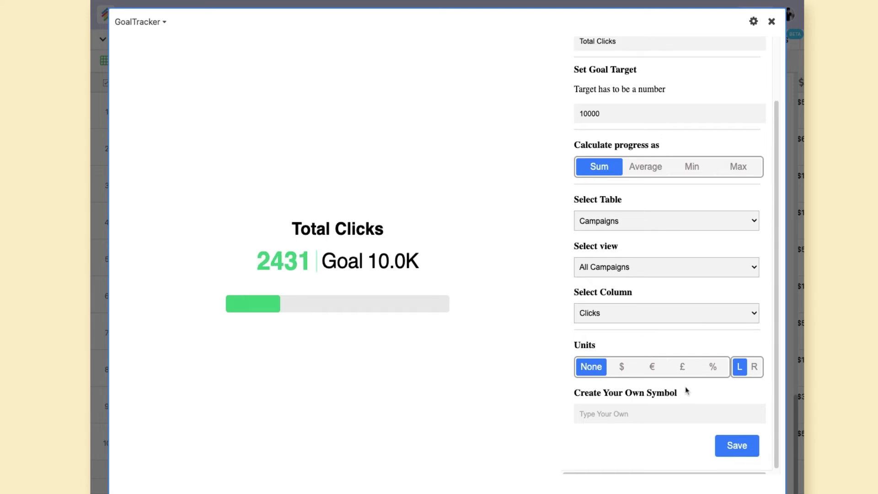
pyautogui.click(737, 448)
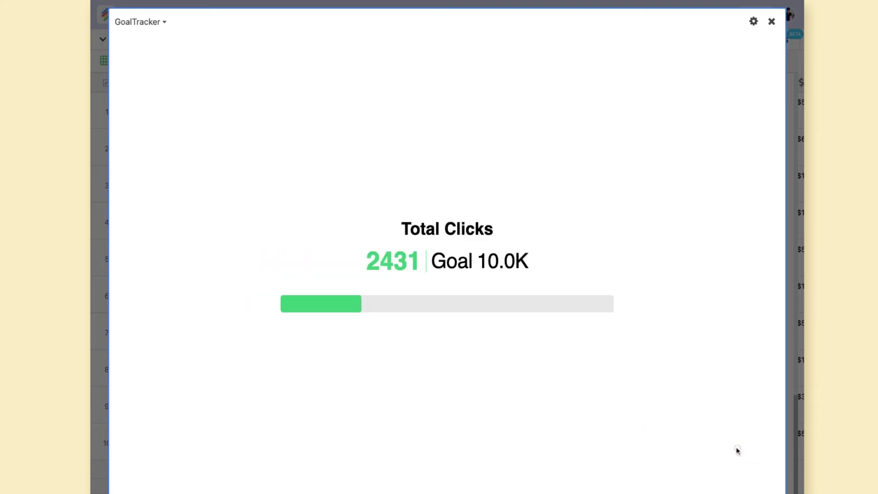
pyautogui.click(771, 22)
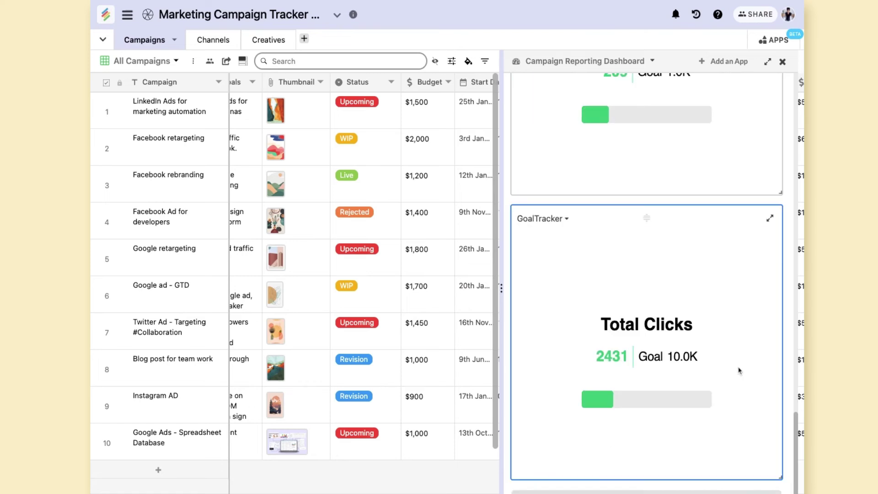
# - Review the stacked budget chart, the pivot table and both goal trackers on the dashboard
pyautogui.scroll(15, 749, 389)
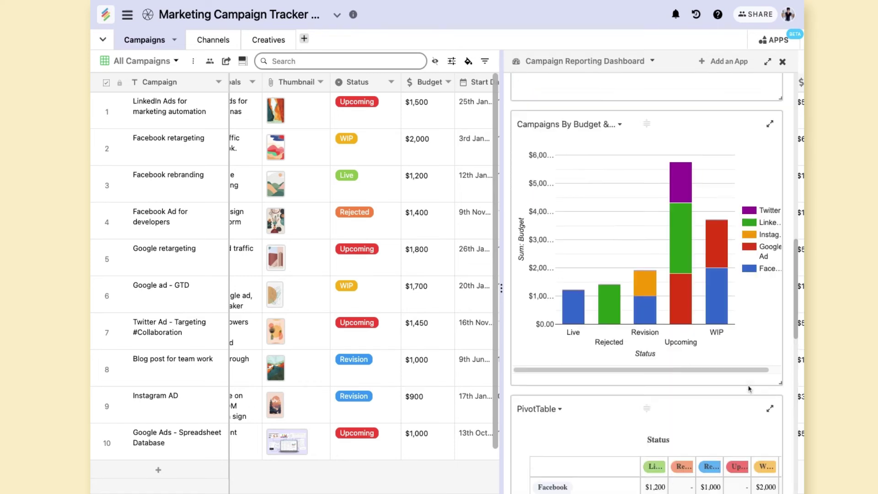
pyautogui.scroll(2, 748, 387)
pyautogui.scroll(-10, 749, 387)
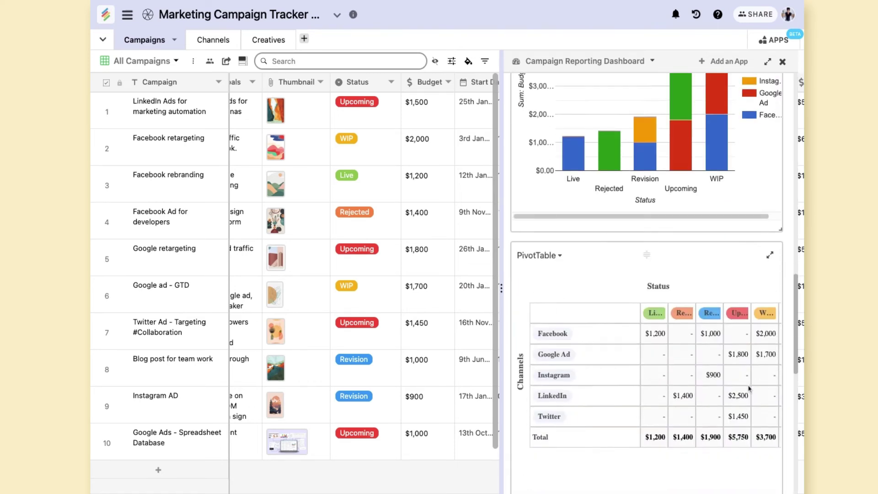
pyautogui.scroll(-5, 748, 388)
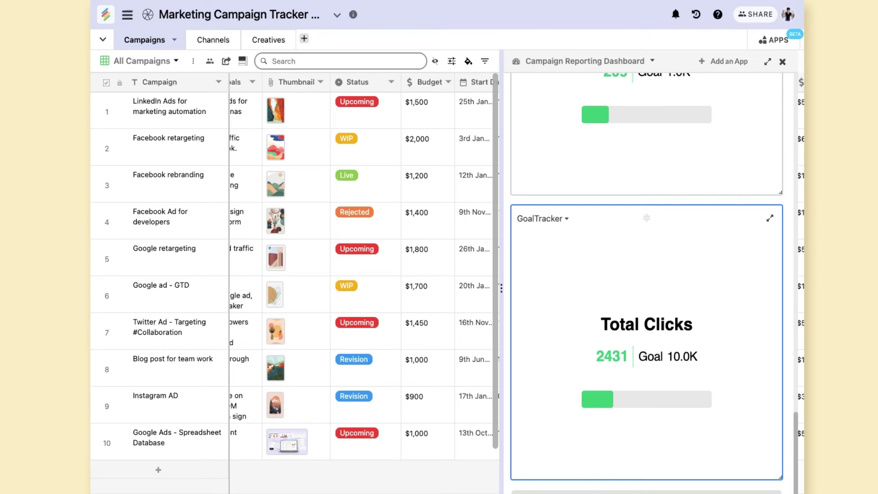
pyautogui.scroll(6, 629, 341)
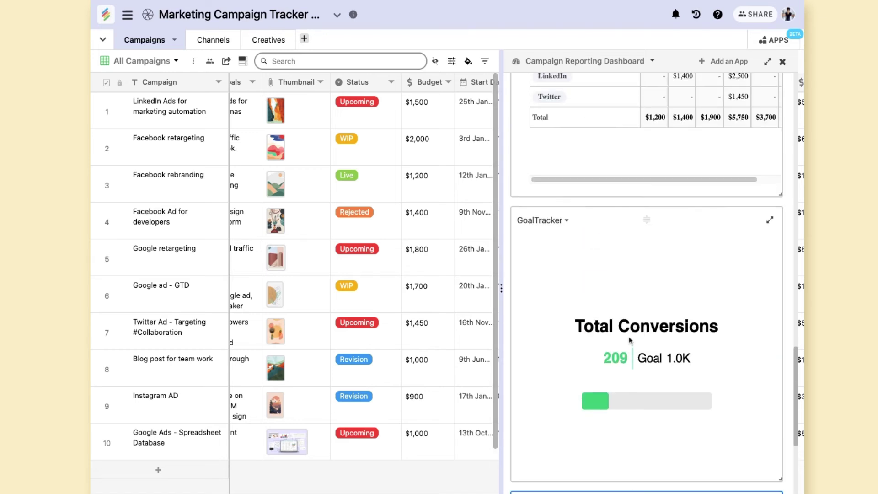
pyautogui.scroll(5, 629, 340)
# - Set the budget of the "Facebook Ad for developers" campaign to 1,700 in the Campaigns table
pyautogui.hscroll(1, 292, 411)
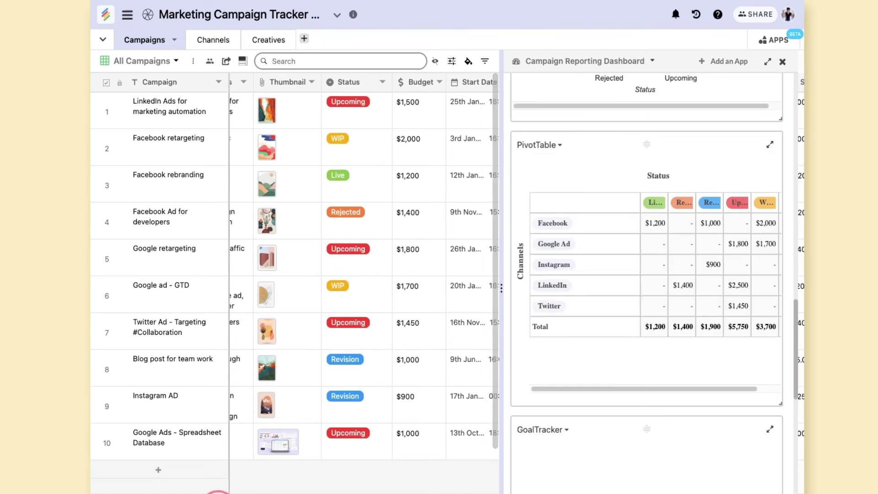
pyautogui.hscroll(3, 218, 492)
pyautogui.hscroll(-2, 247, 490)
pyautogui.doubleClick(378, 228)
pyautogui.click(382, 212)
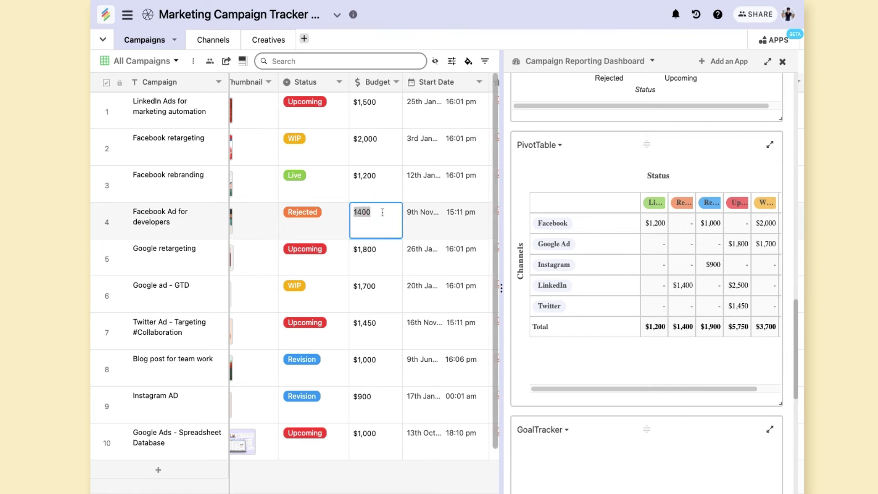
pyautogui.write('1,700')
pyautogui.click(376, 262)
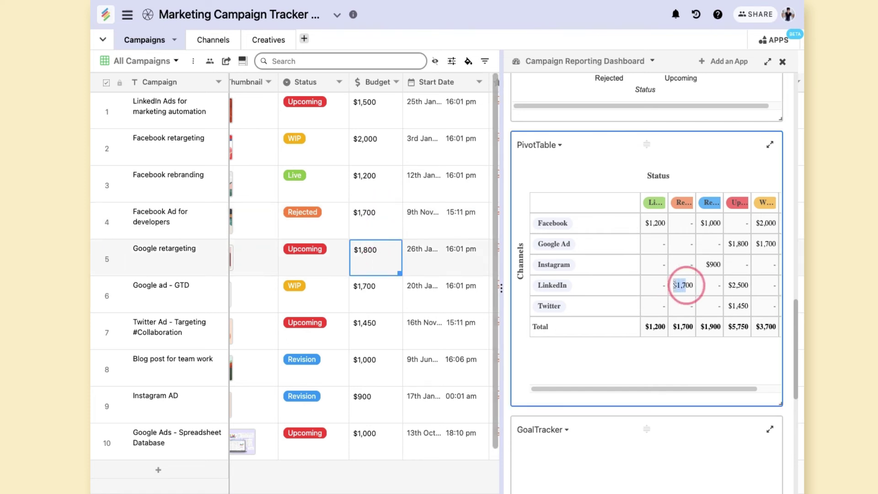
# - Set the Conversions value of the "Google retargeting" campaign to 55 and check the Total Conversions tracker
pyautogui.scroll(-10, 685, 285)
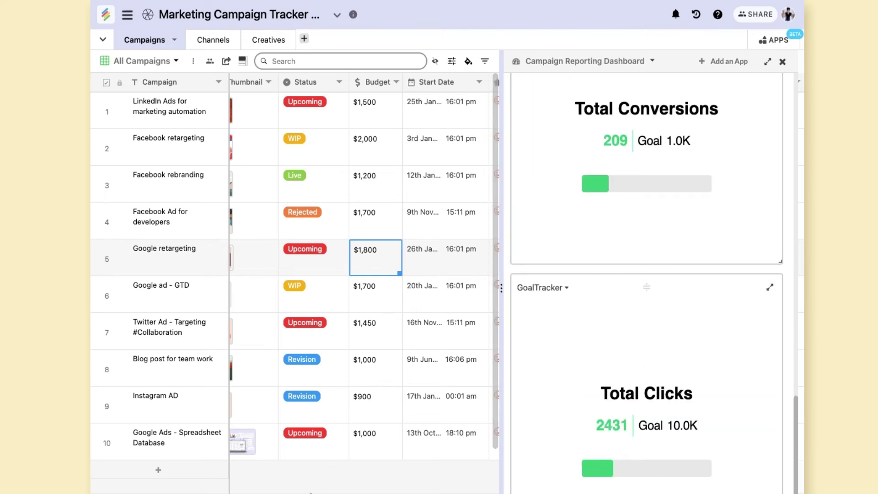
pyautogui.moveTo(222, 492); pyautogui.dragTo(337, 491)
pyautogui.doubleClick(371, 252)
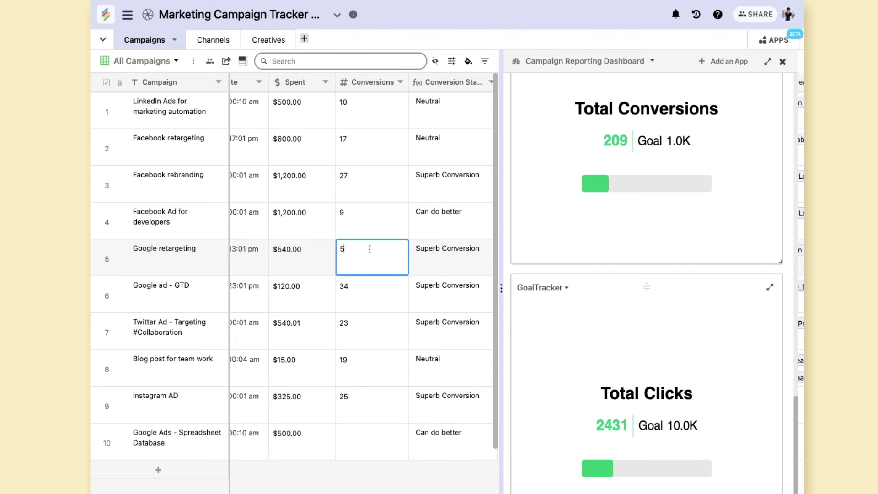
pyautogui.click(364, 295)
pyautogui.scroll(-1, 621, 349)
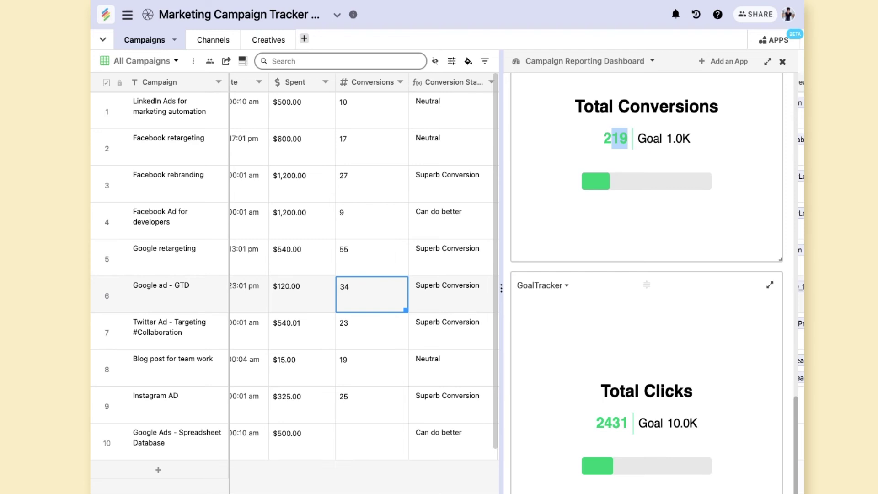
# - Add a Record Overview app to the Campaign Reporting Dashboard
pyautogui.moveTo(307, 492); pyautogui.dragTo(19, 465)
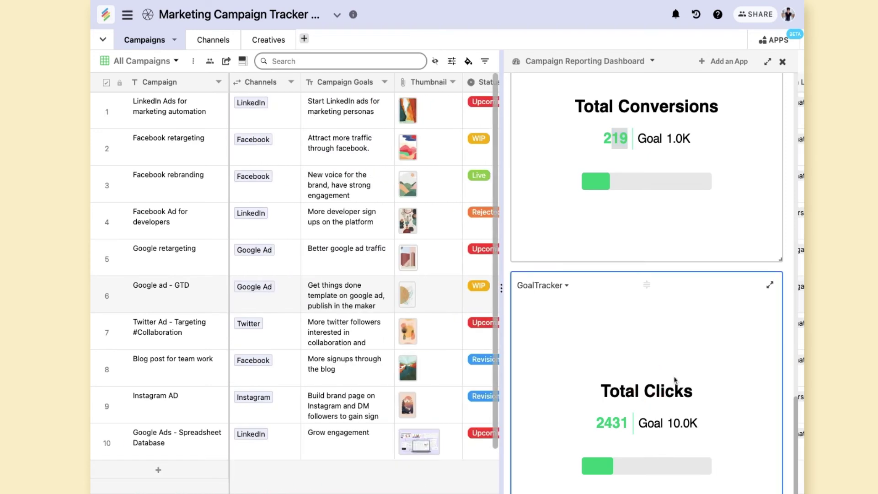
pyautogui.scroll(-3, 674, 379)
pyautogui.scroll(10, 681, 373)
pyautogui.scroll(-10, 682, 372)
pyautogui.click(722, 61)
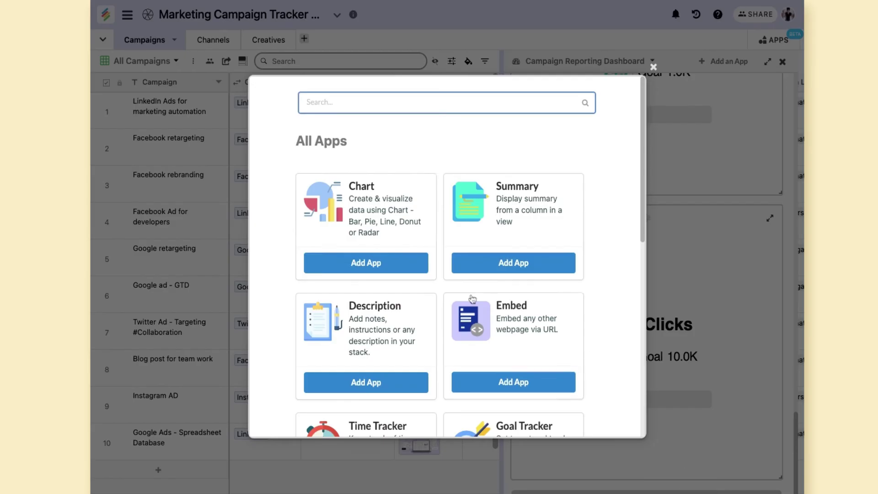
pyautogui.scroll(-5, 457, 277)
pyautogui.scroll(-5, 463, 278)
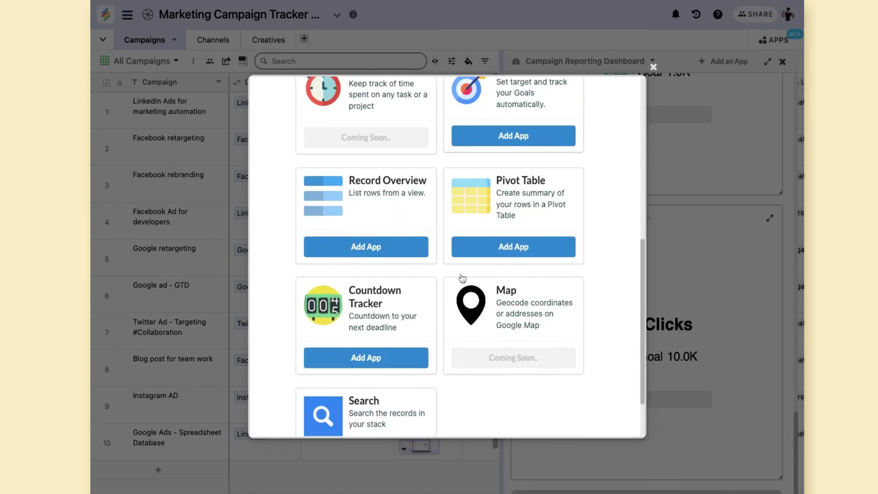
pyautogui.click(399, 238)
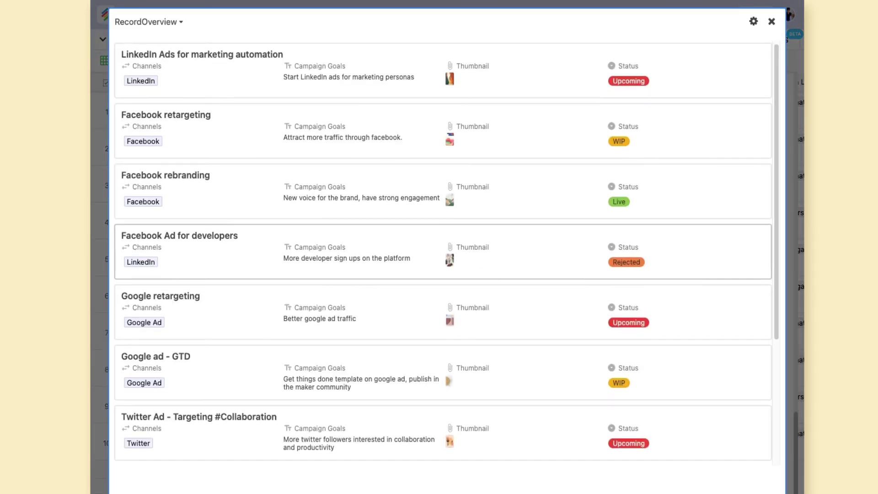
# - Limit the Record Overview of the All Campaigns view to 5 records
pyautogui.scroll(-4, 495, 325)
pyautogui.scroll(4, 500, 324)
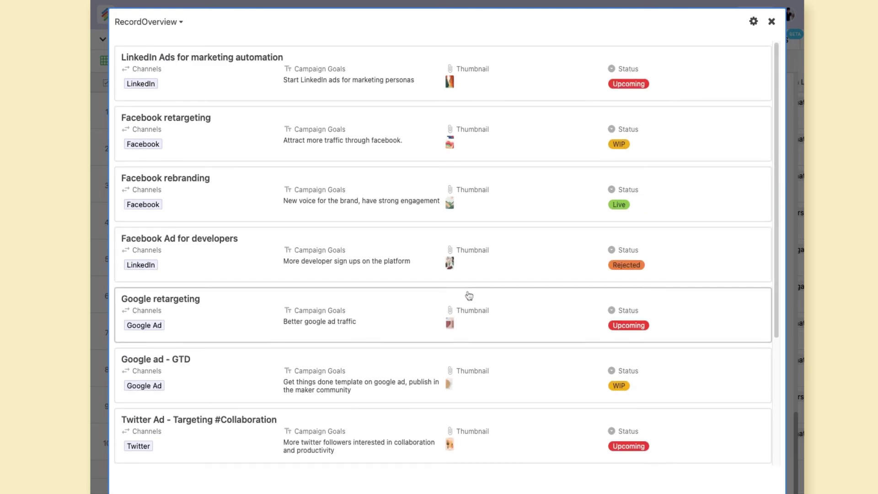
pyautogui.click(751, 22)
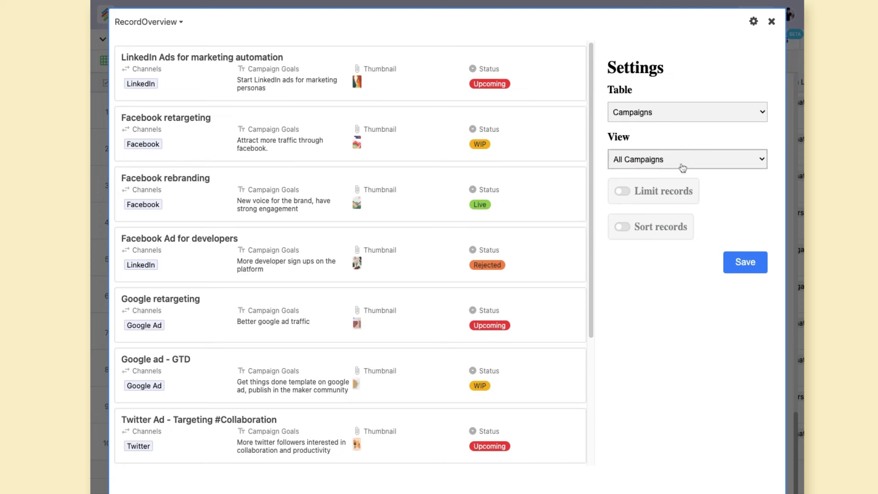
pyautogui.click(623, 192)
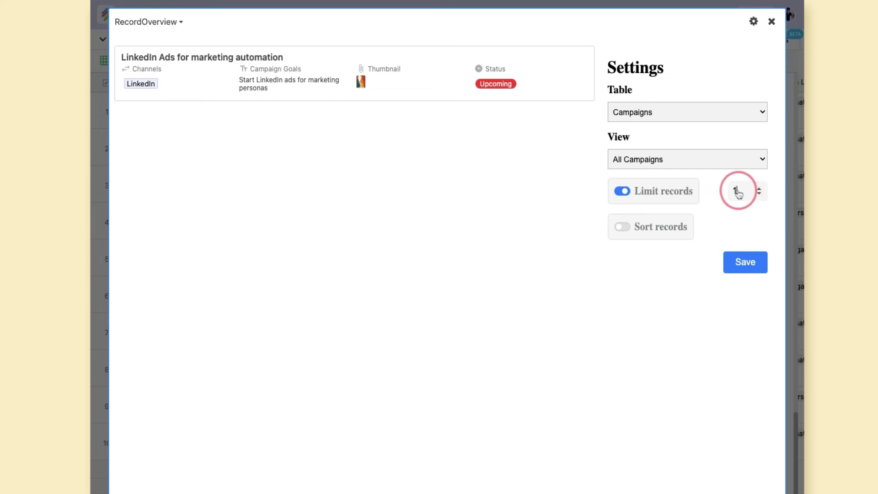
pyautogui.write('5')
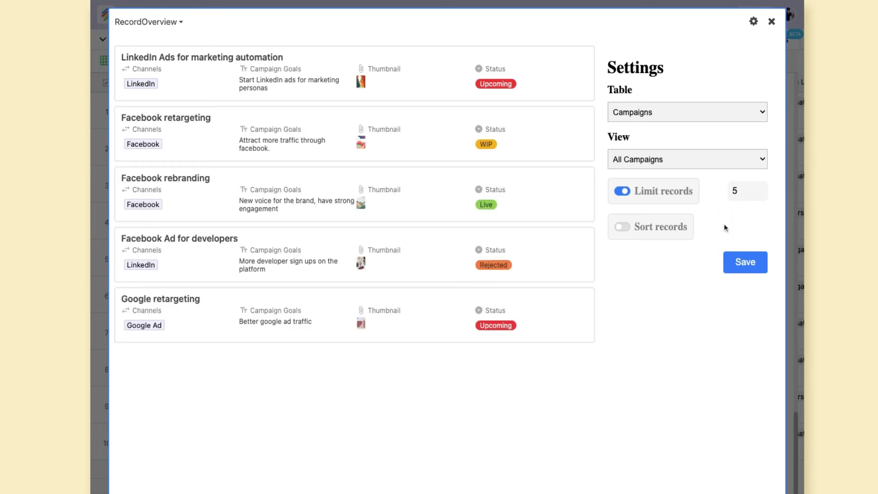
# - Sort the Record Overview's records by Budget and save its settings
pyautogui.click(622, 228)
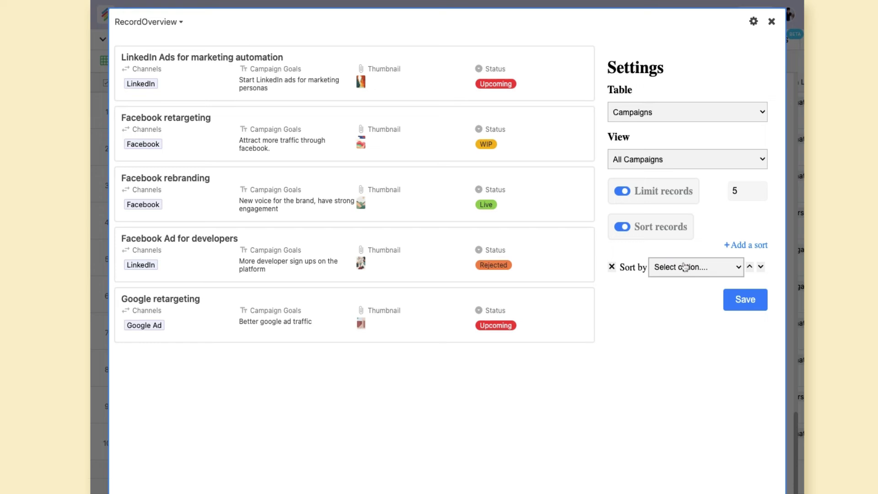
pyautogui.click(698, 332)
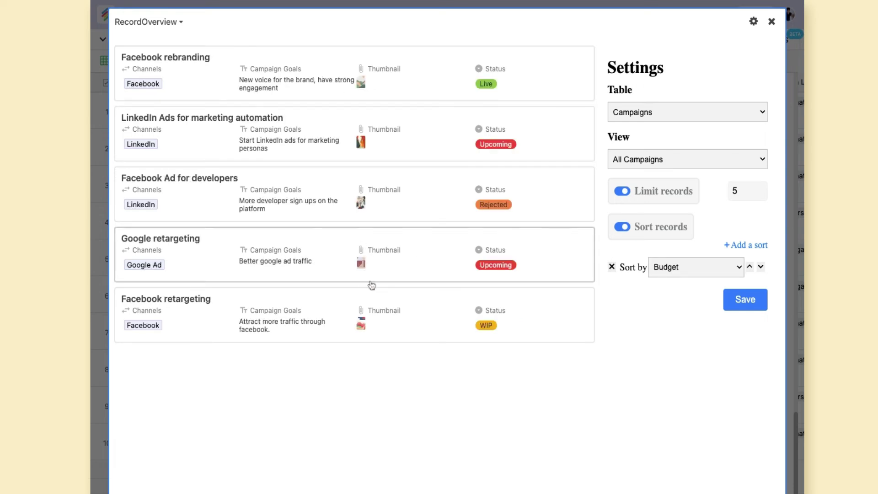
pyautogui.click(741, 304)
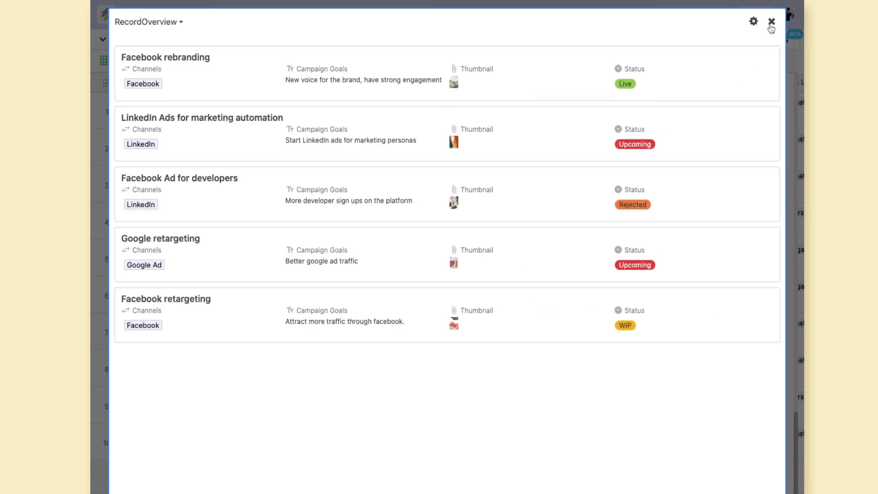
# - Rename the Record Overview app to "Top Campaigns By Budget" and close its enlarged view
pyautogui.click(178, 22)
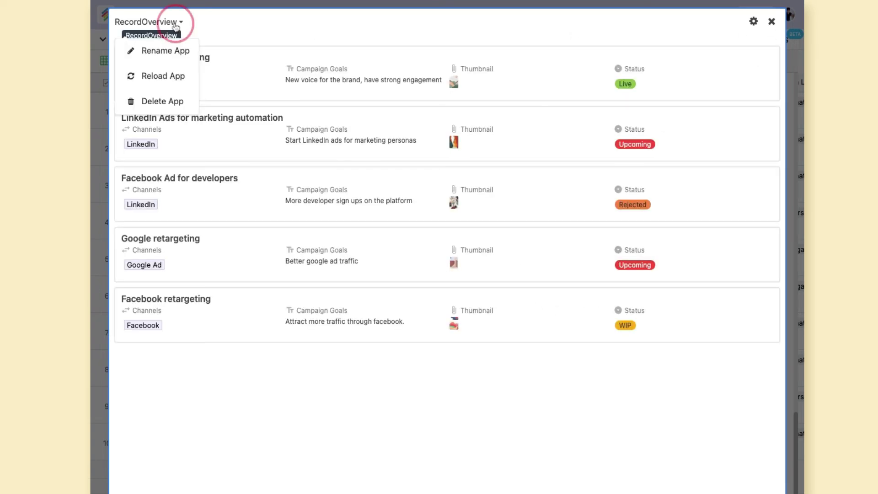
pyautogui.click(171, 50)
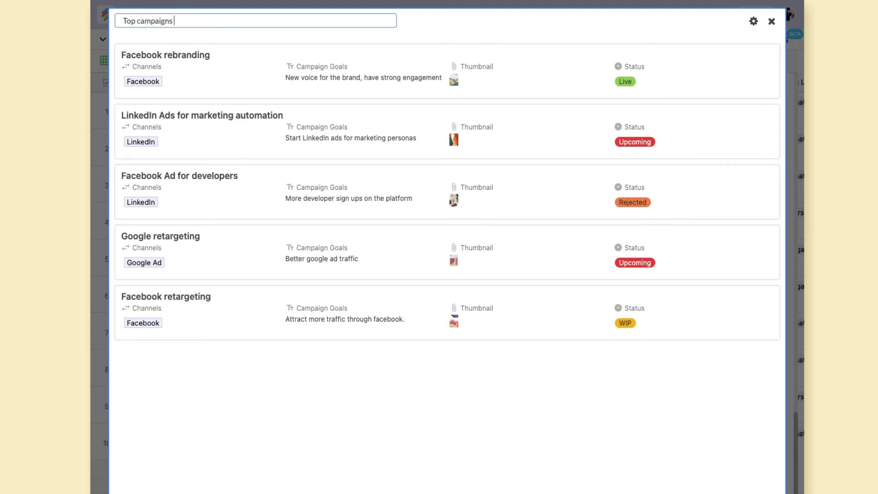
pyautogui.press('Return')
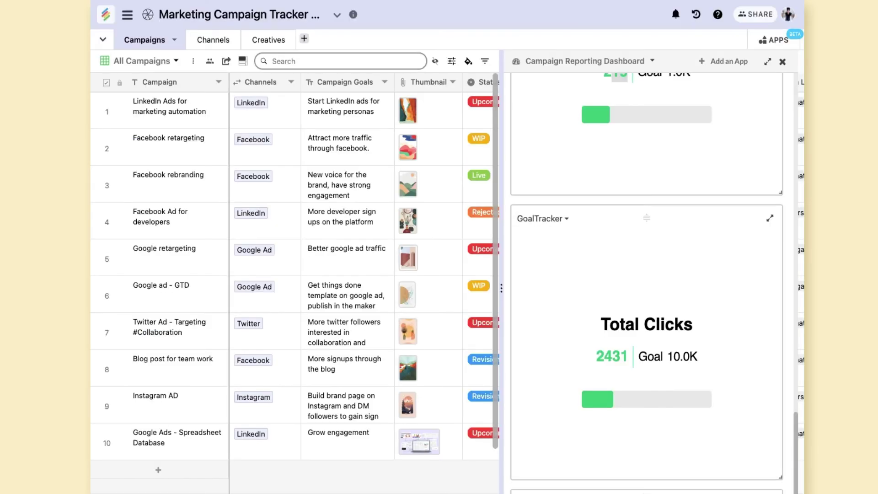
# - Examine the Top Campaigns By Budget list and the full record of "LinkedIn Ads for marketing automation", then close the record
pyautogui.scroll(-10, 672, 428)
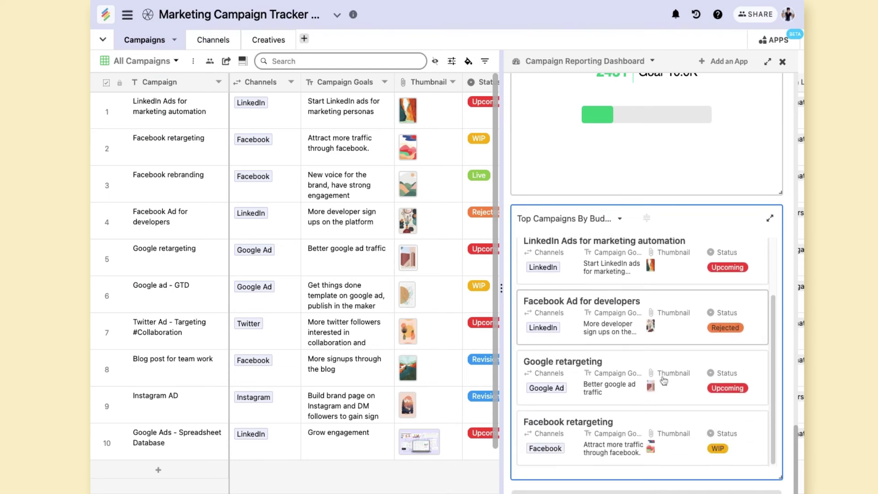
pyautogui.scroll(3, 672, 427)
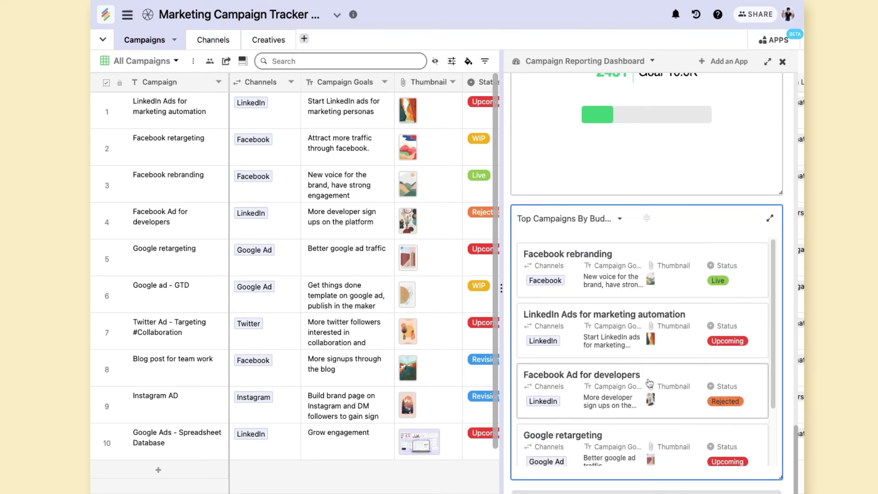
pyautogui.scroll(-3, 590, 408)
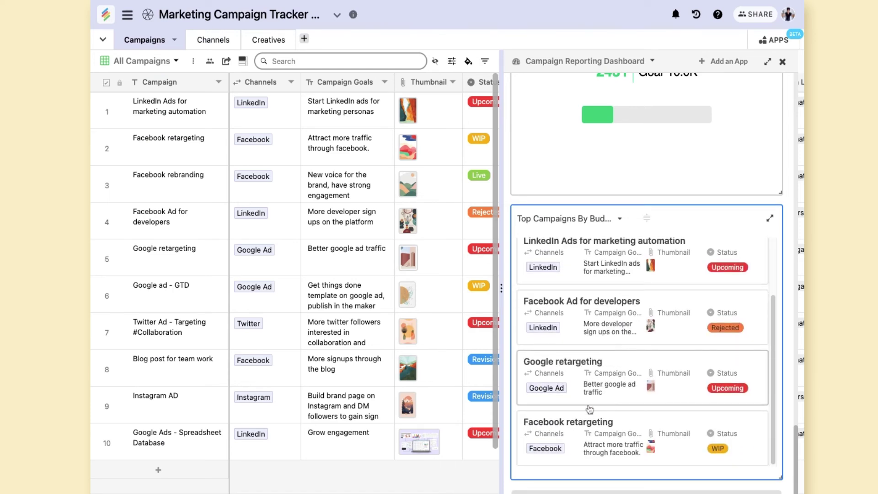
pyautogui.click(610, 266)
pyautogui.scroll(-10, 408, 293)
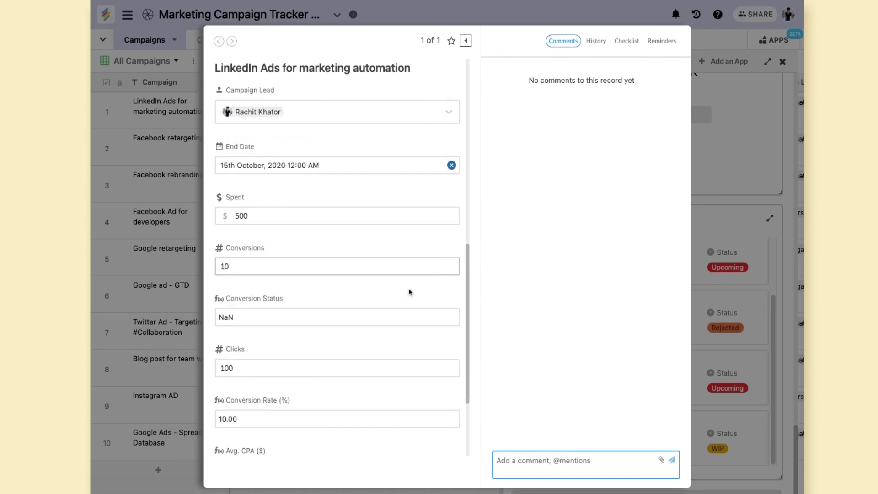
pyautogui.scroll(8, 410, 292)
pyautogui.scroll(3, 409, 292)
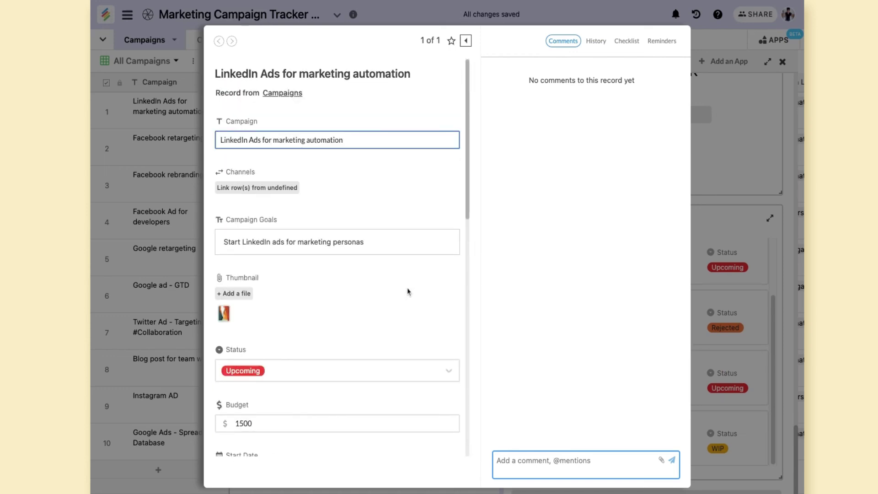
pyautogui.click(748, 301)
# - Expand the dashboard to full width and shrink the Total Budget and Total Campaigns summaries to short cards
pyautogui.scroll(15, 707, 325)
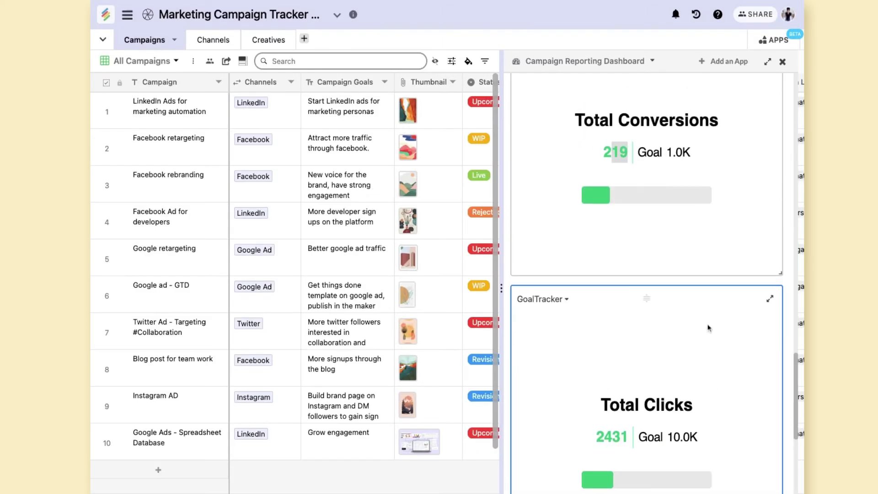
pyautogui.scroll(10, 707, 326)
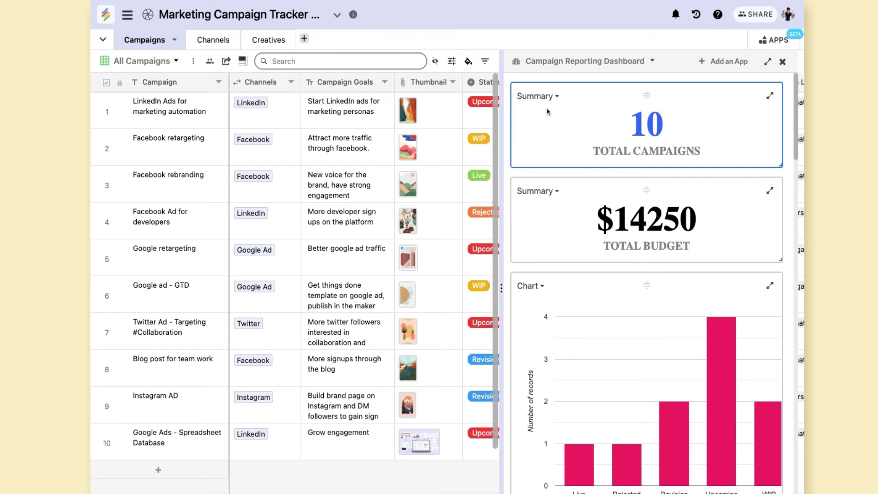
pyautogui.scroll(-15, 716, 402)
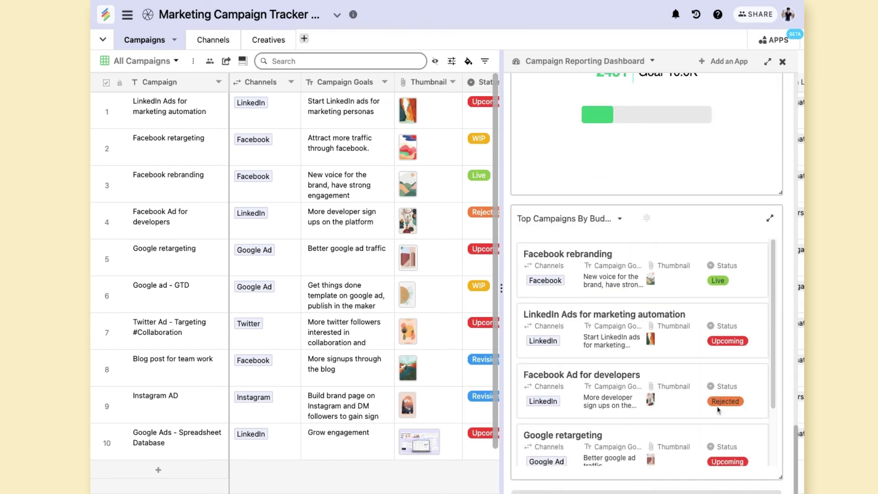
pyautogui.scroll(20, 711, 399)
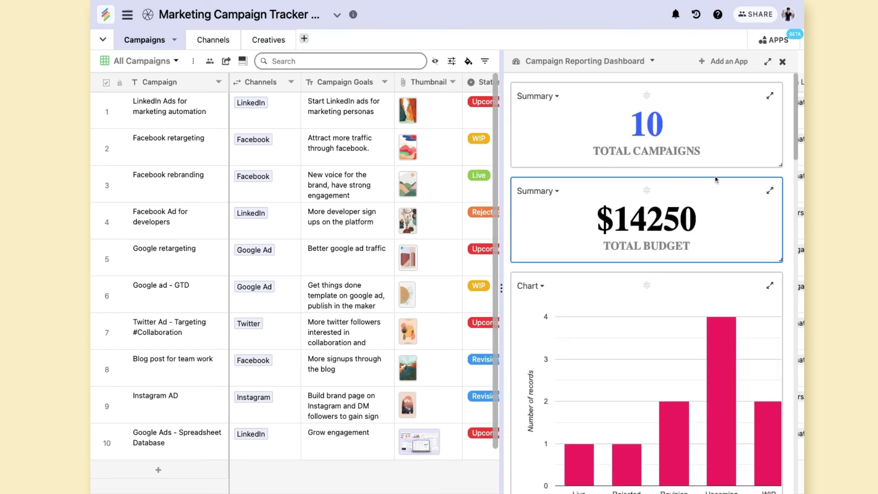
pyautogui.click(768, 63)
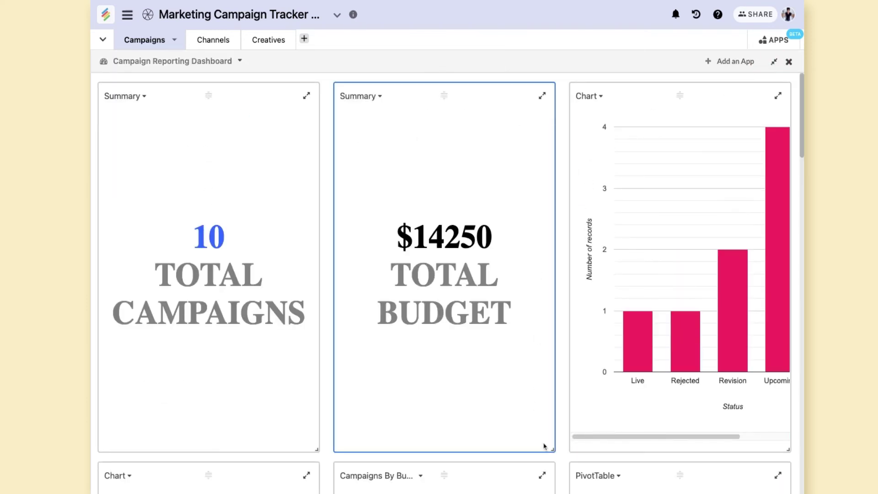
pyautogui.moveTo(555, 450); pyautogui.dragTo(536, 179)
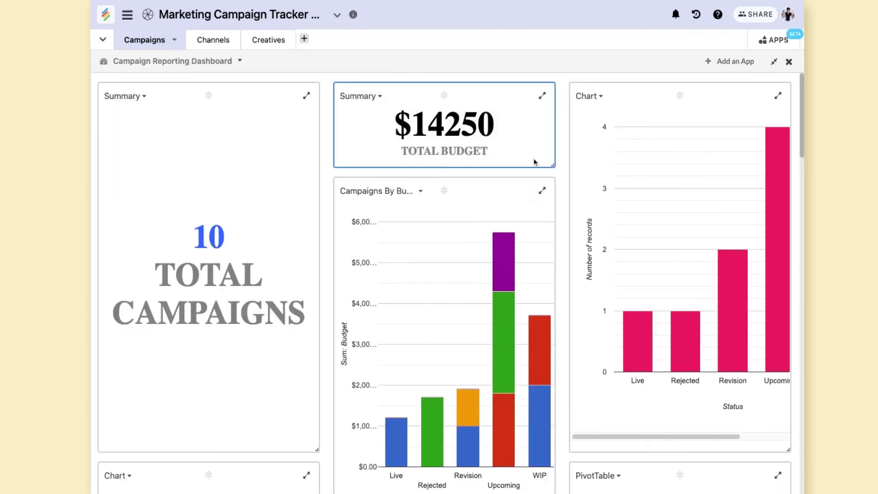
pyautogui.moveTo(317, 450); pyautogui.dragTo(318, 156)
# - Shorten the Total Clicks tracker, and resize the turquoise budget-by-status chart to a shorter card spanning two columns
pyautogui.scroll(-2, 568, 476)
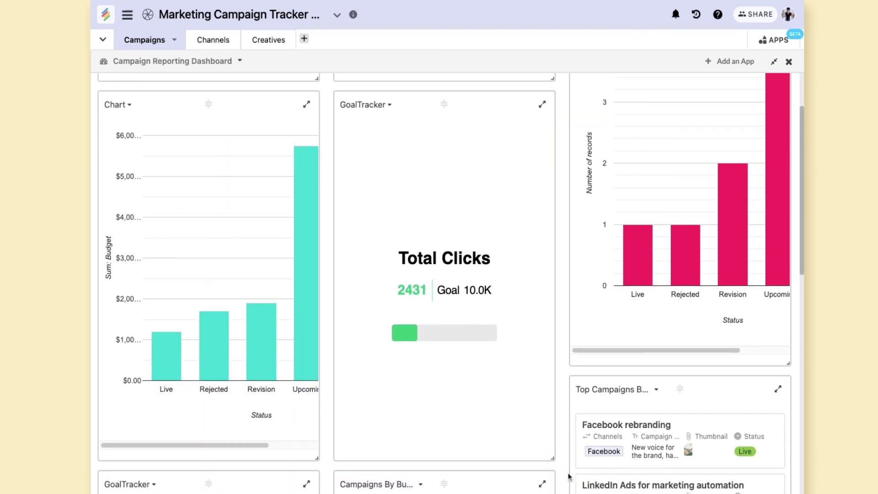
pyautogui.moveTo(556, 461); pyautogui.dragTo(552, 269)
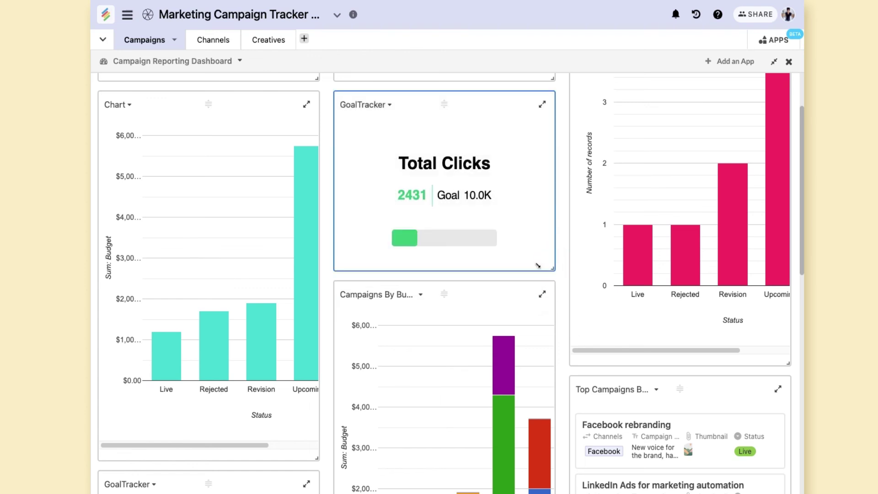
pyautogui.moveTo(316, 459); pyautogui.dragTo(547, 270)
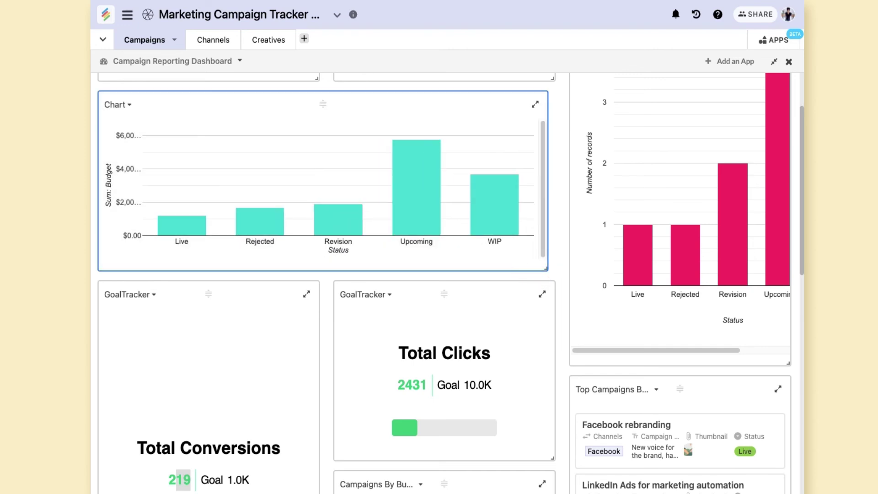
# - Shorten the Total Conversions tracker to the same height as the Total Clicks tracker beside it
pyautogui.scroll(-4, 550, 261)
pyautogui.moveTo(315, 470); pyautogui.dragTo(316, 283)
pyautogui.scroll(-4, 406, 476)
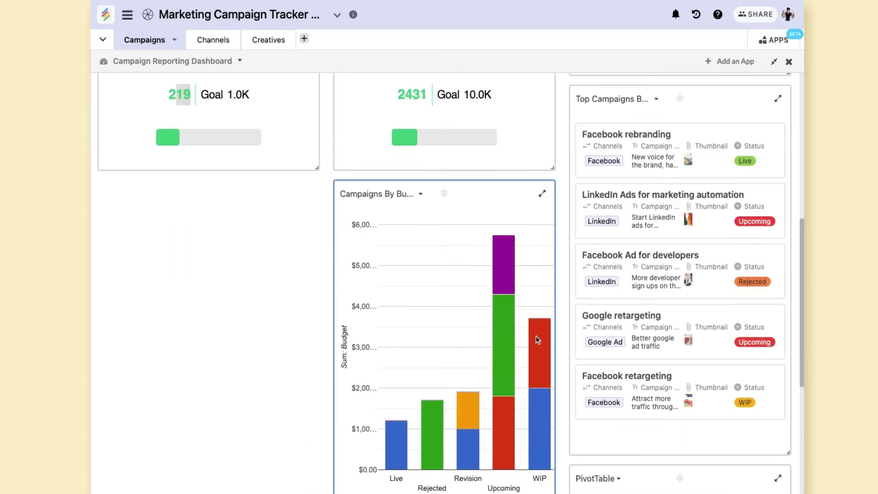
# - Shrink the Campaigns By Budget & Channels chart, move it into the first column, and resize it to a shorter card spanning two columns
pyautogui.moveTo(554, 481); pyautogui.dragTo(511, 205)
pyautogui.moveTo(442, 126); pyautogui.dragTo(209, 127)
pyautogui.moveTo(317, 480); pyautogui.dragTo(517, 405)
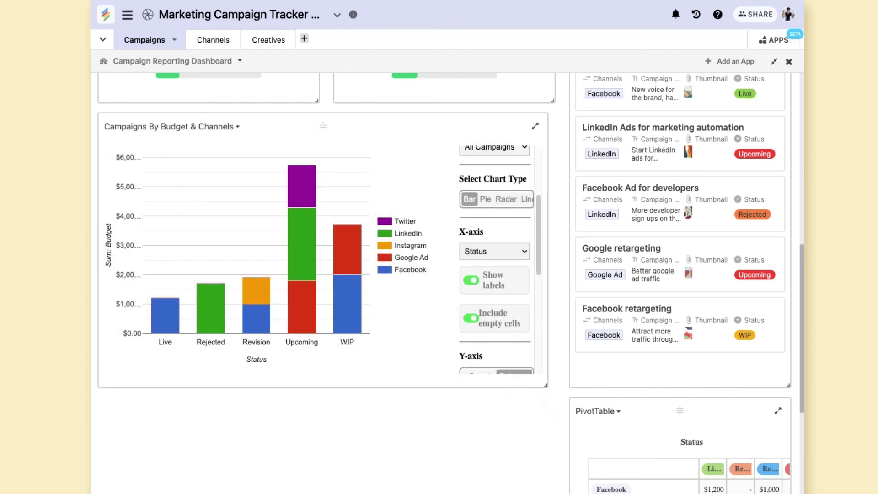
# - Enlarge the Campaigns By Budget & Channels chart, finish its settings so only the chart shows, and return to the dashboard
pyautogui.click(536, 128)
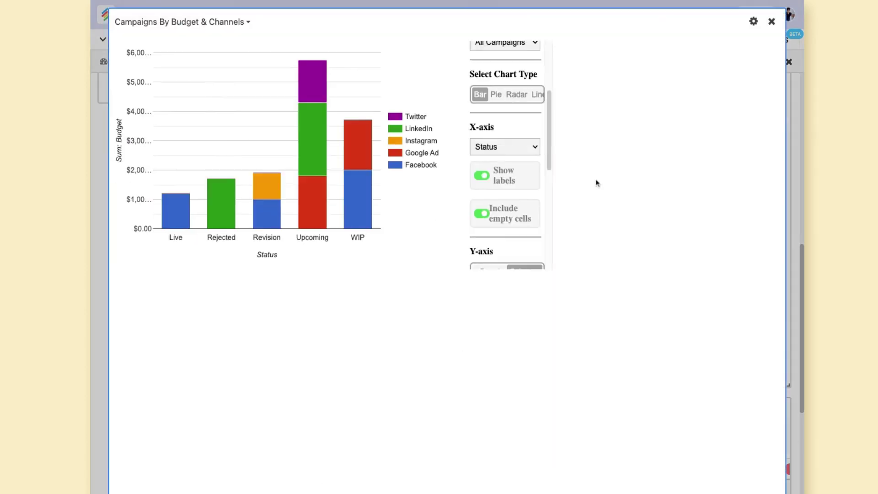
pyautogui.scroll(-1, 743, 454)
pyautogui.click(741, 442)
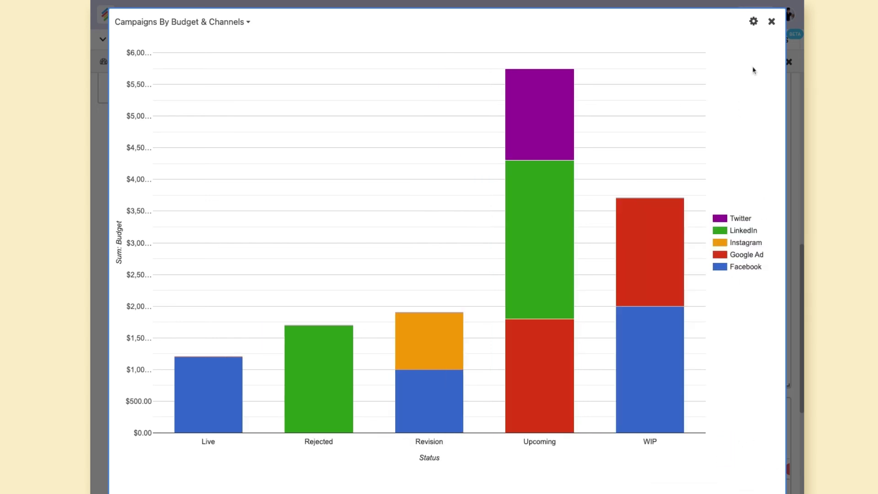
pyautogui.click(771, 23)
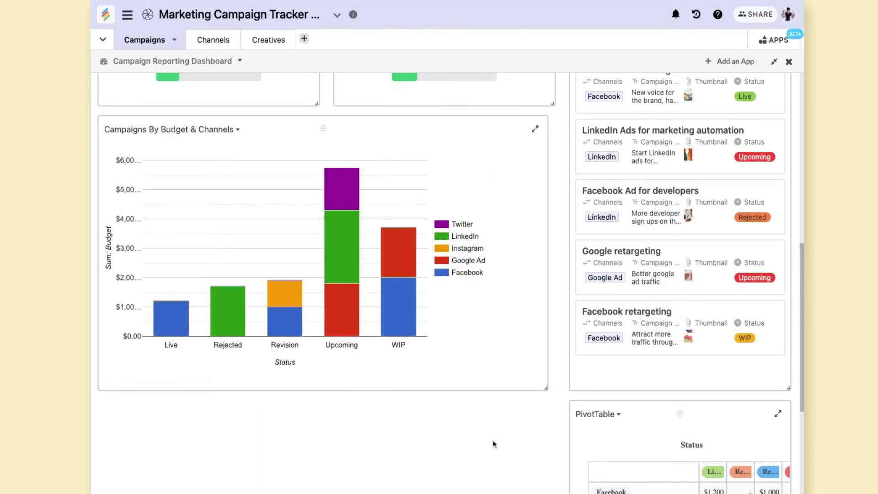
# - Narrow the turquoise budget-by-status chart to about one and a half columns while keeping its height
pyautogui.scroll(10, 587, 420)
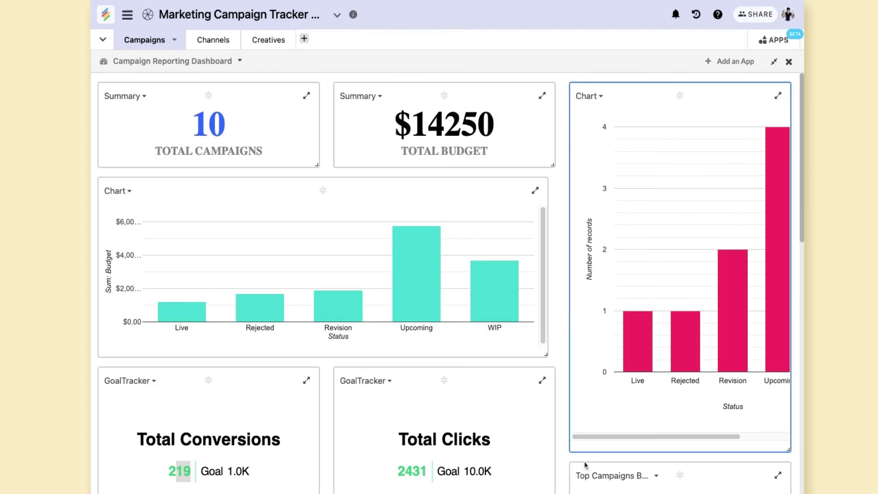
pyautogui.scroll(-5, 640, 412)
pyautogui.scroll(2, 726, 334)
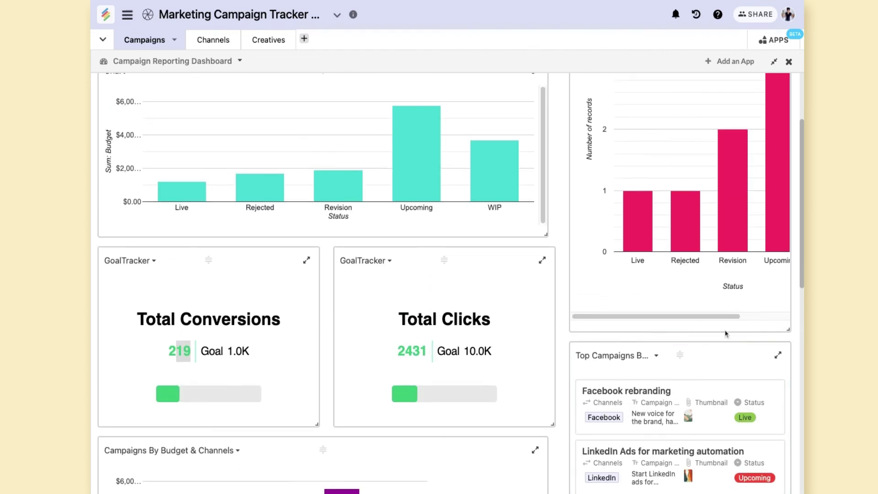
pyautogui.scroll(2, 726, 334)
pyautogui.moveTo(672, 405); pyautogui.dragTo(588, 399)
pyautogui.scroll(-1, 590, 400)
pyautogui.scroll(1, 590, 400)
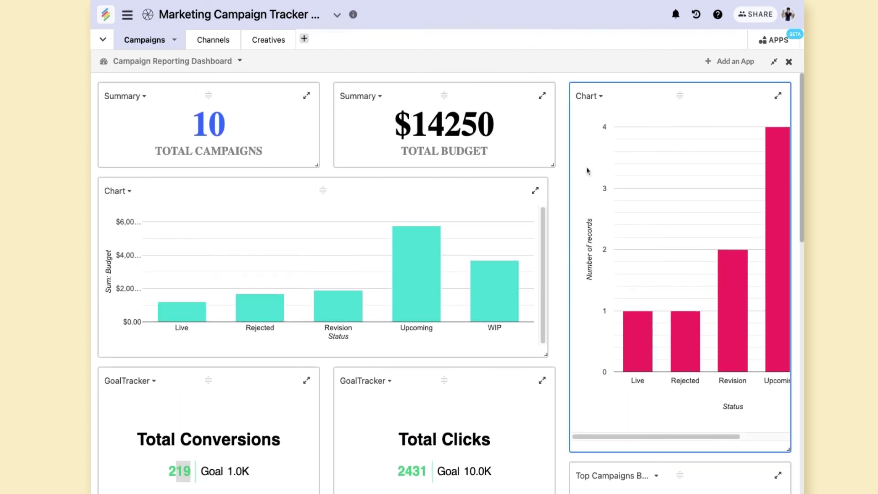
pyautogui.moveTo(547, 357); pyautogui.dragTo(466, 339)
# - Move the Total Clicks tracker to the head of the third column and place the Total Conversions tracker above it
pyautogui.scroll(-3, 480, 371)
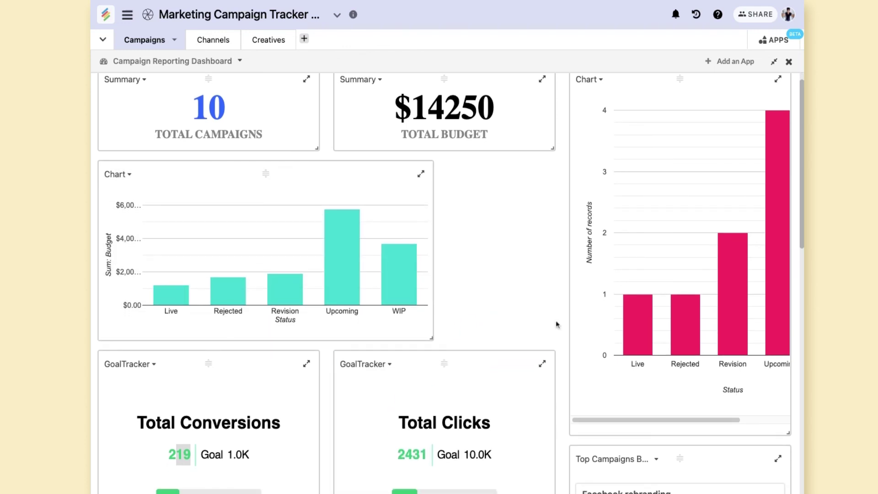
pyautogui.moveTo(445, 346); pyautogui.dragTo(690, 80)
pyautogui.moveTo(209, 346); pyautogui.dragTo(679, 71)
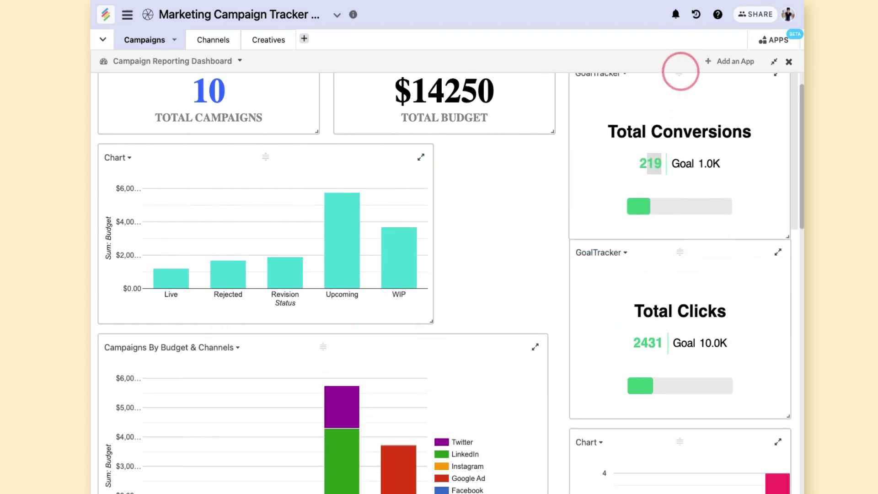
pyautogui.scroll(-3, 448, 389)
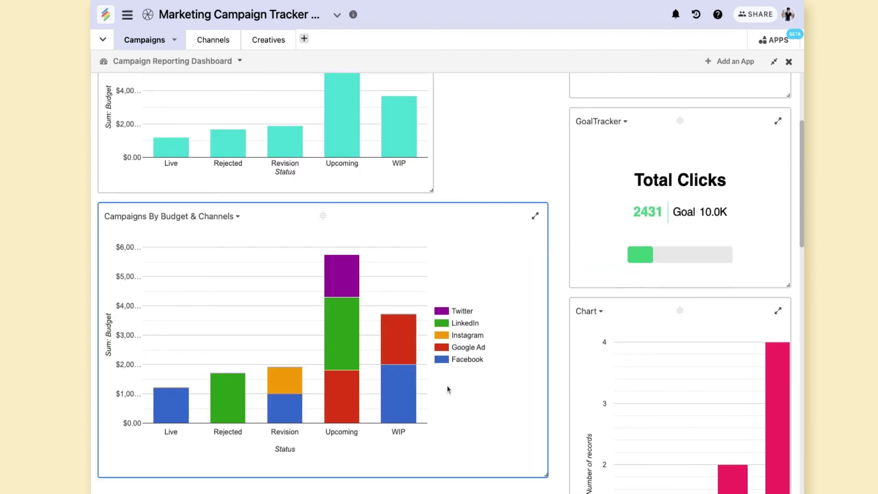
# - Move the Top Campaigns list into the first column, place the pivot table beside it, and widen the pivot table across two columns
pyautogui.scroll(-10, 447, 389)
pyautogui.moveTo(675, 184); pyautogui.dragTo(208, 114)
pyautogui.moveTo(687, 116); pyautogui.dragTo(446, 120)
pyautogui.moveTo(554, 492); pyautogui.dragTo(763, 373)
# - Move the pink records-by-status chart above the Total Conversions tracker and shorten it to the tracker's height
pyautogui.scroll(10, 742, 372)
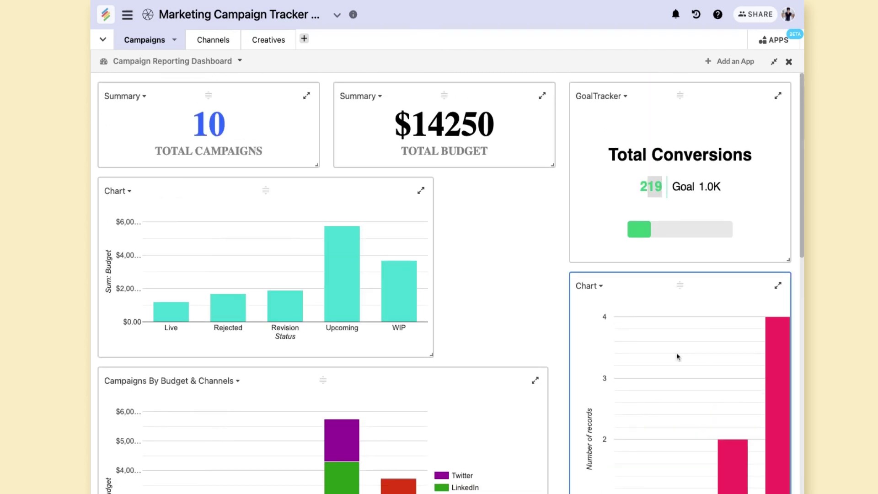
pyautogui.moveTo(683, 284); pyautogui.dragTo(677, 98)
pyautogui.moveTo(788, 449); pyautogui.dragTo(793, 297)
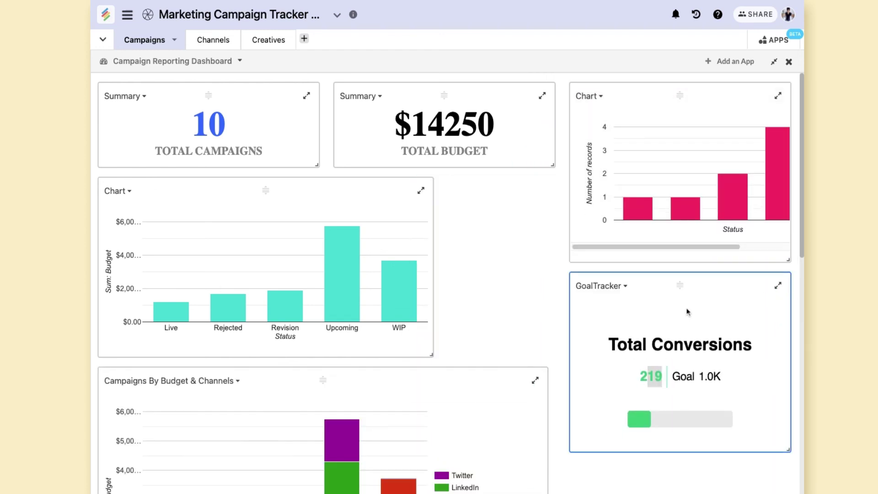
# - Move the Total Clicks tracker up the third column to sit with the Total Conversions tracker beneath the pink chart
pyautogui.scroll(-10, 443, 408)
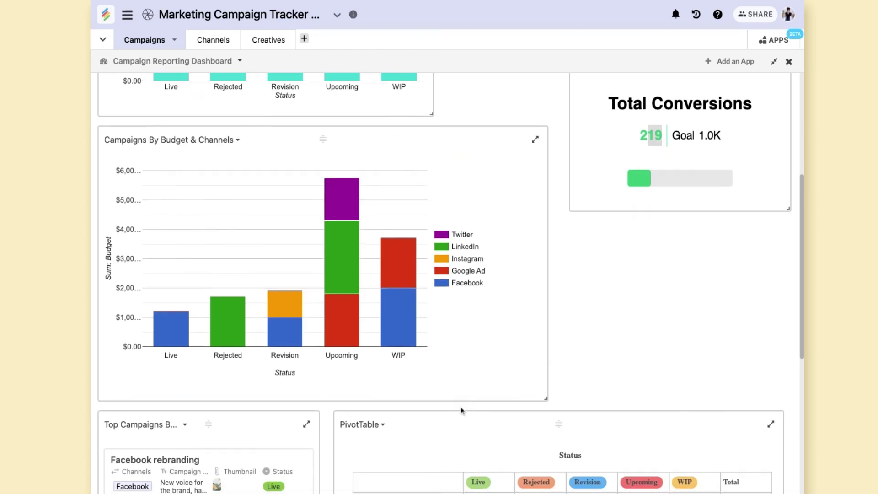
pyautogui.scroll(3, 462, 407)
pyautogui.scroll(-6, 548, 389)
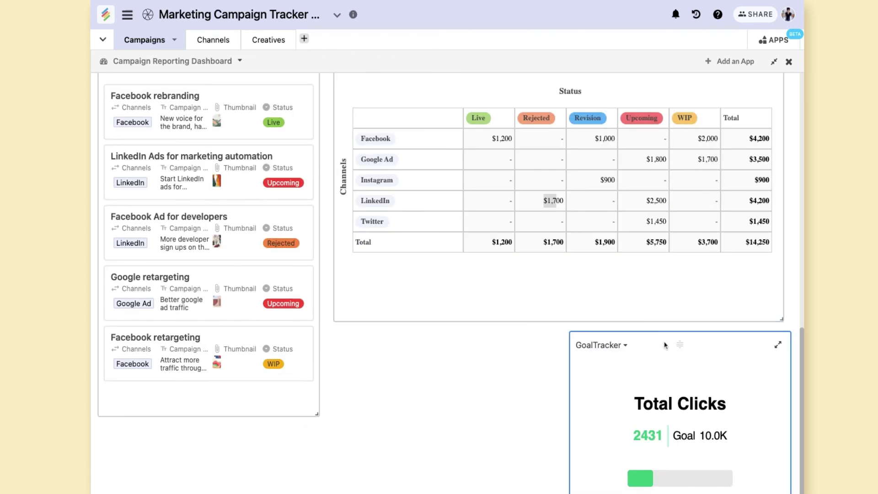
pyautogui.moveTo(680, 344); pyautogui.dragTo(681, 68)
pyautogui.scroll(5, 542, 409)
pyautogui.scroll(-5, 525, 411)
pyautogui.scroll(4, 684, 257)
pyautogui.scroll(6, 684, 257)
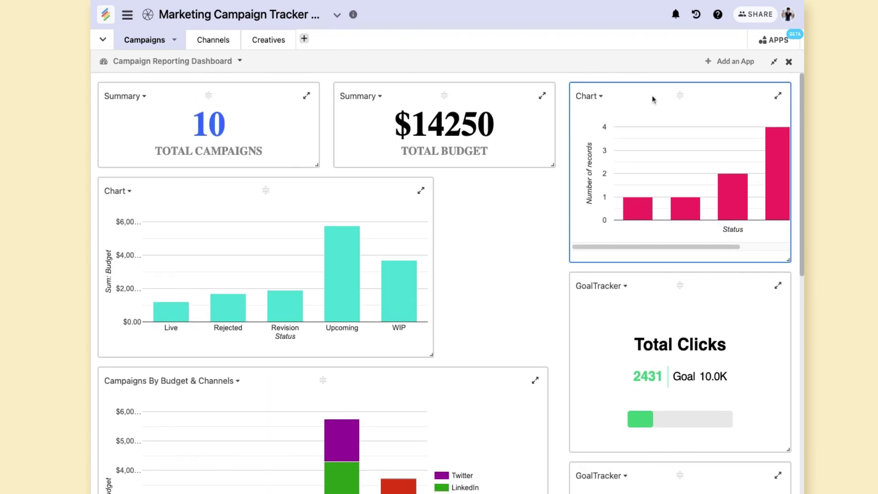
# - Collapse the dashboard, expand it to full width again, and review the saved layout
pyautogui.click(774, 62)
pyautogui.click(767, 62)
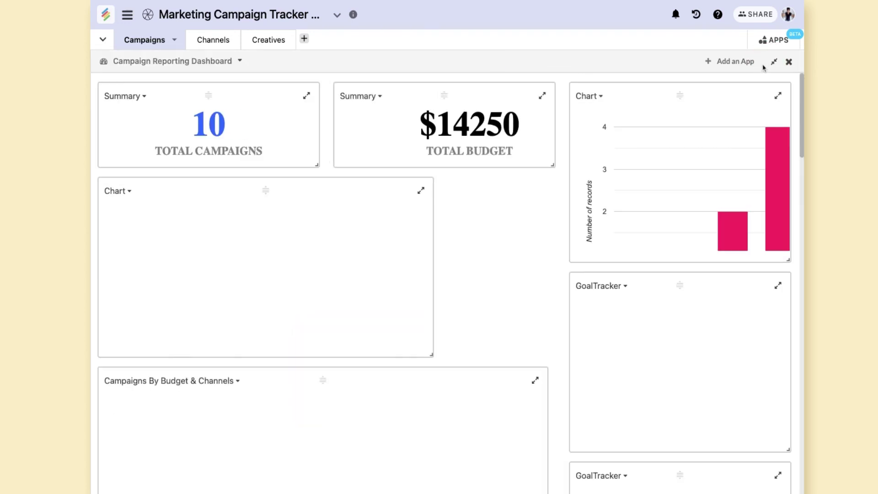
pyautogui.scroll(-5, 521, 331)
pyautogui.scroll(8, 524, 339)
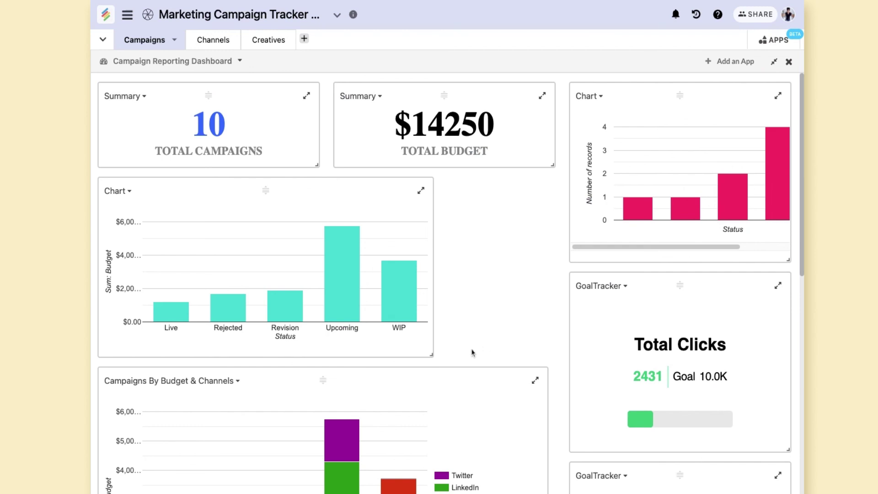
# - Widen the turquoise budget-by-status chart to span two columns and review the full layout
pyautogui.moveTo(431, 355); pyautogui.dragTo(534, 347)
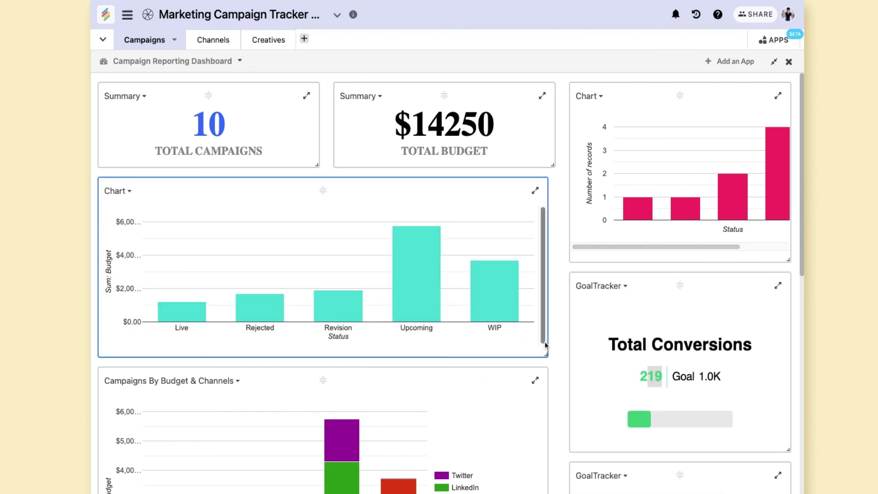
pyautogui.scroll(-8, 556, 341)
pyautogui.scroll(8, 554, 339)
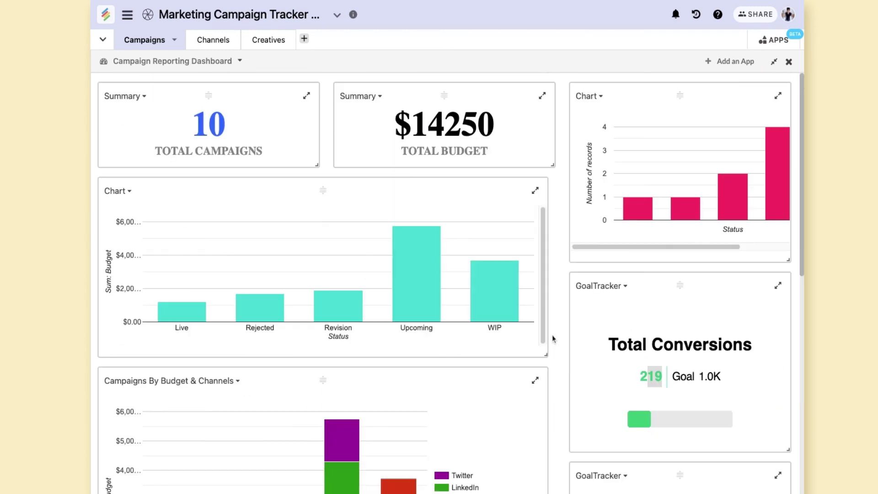
# - Collapse the dashboard beside the Campaigns table and review its stacked summaries, charts, pivot table and goal trackers
pyautogui.click(772, 62)
pyautogui.click(769, 64)
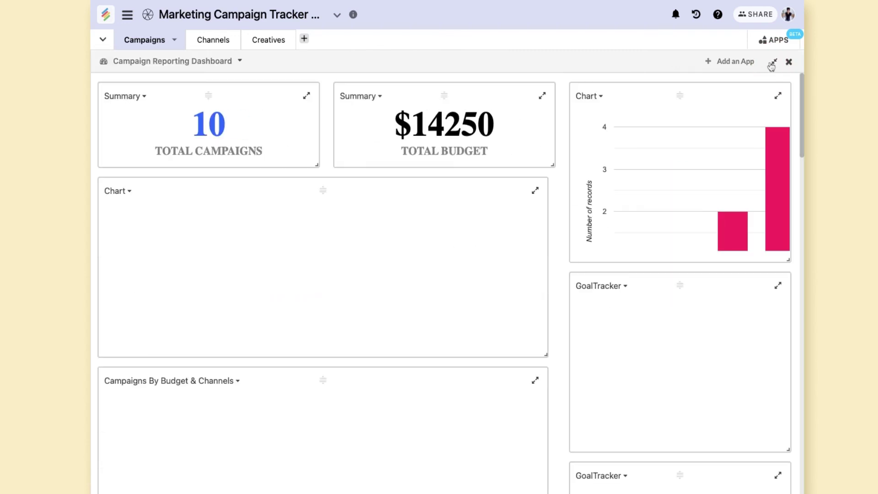
pyautogui.click(772, 64)
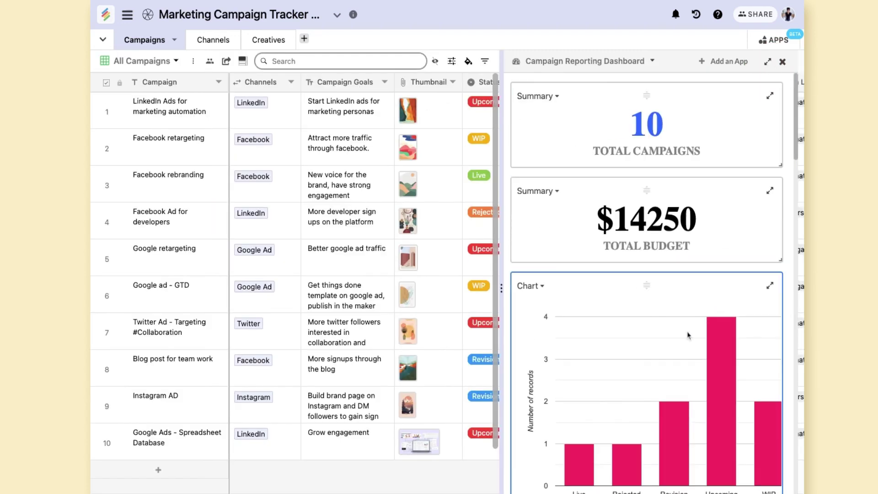
pyautogui.scroll(-5, 725, 345)
pyautogui.scroll(-10, 724, 346)
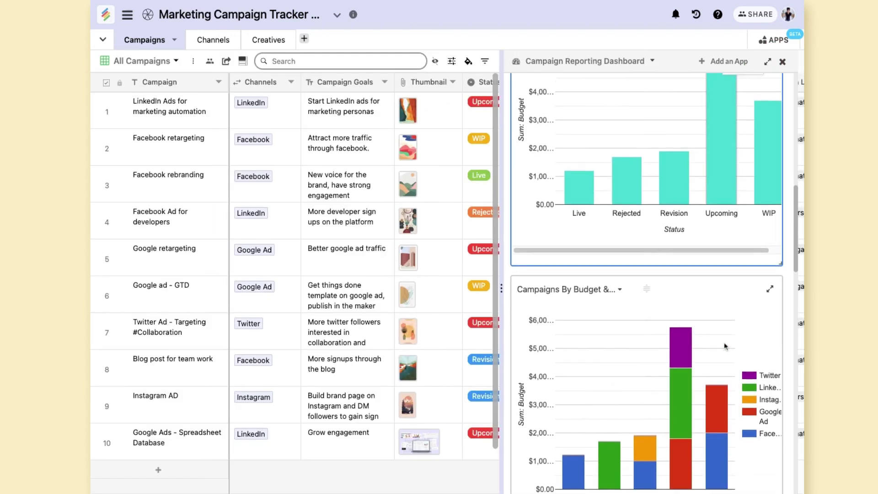
pyautogui.scroll(-1, 724, 346)
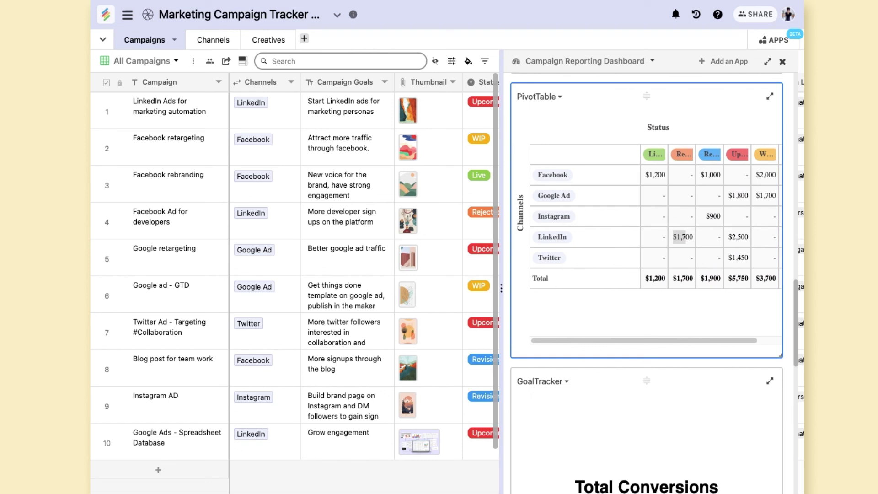
pyautogui.scroll(-7, 724, 346)
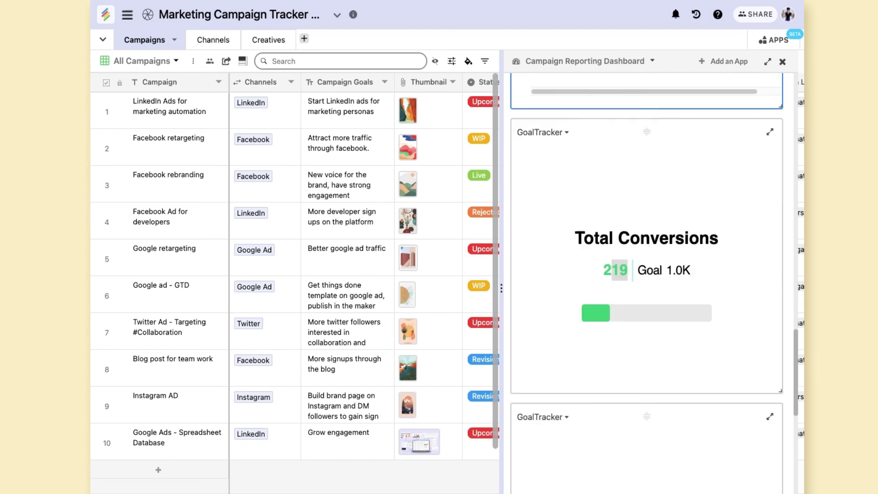
pyautogui.scroll(4, 647, 283)
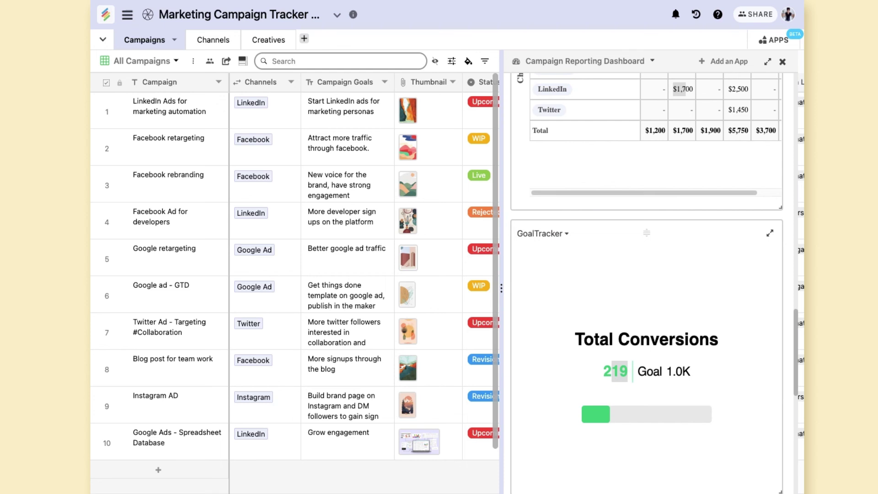
pyautogui.scroll(12, 646, 283)
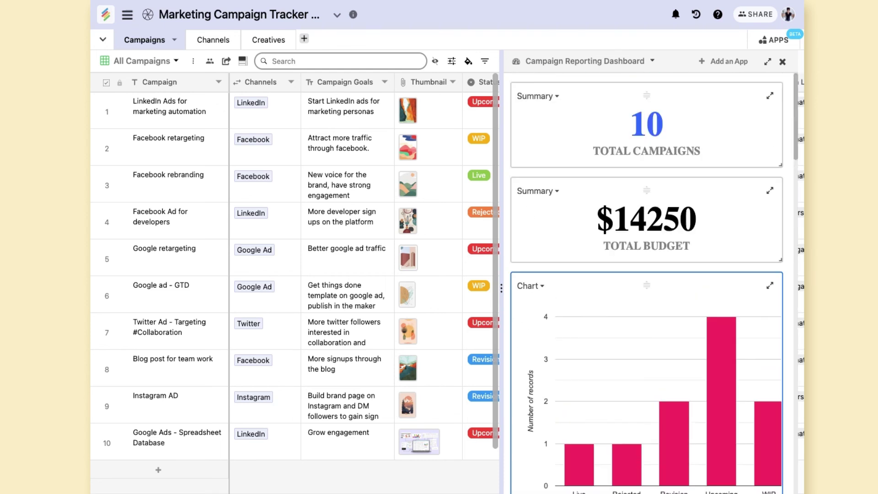
# - Open the Sales CRM stack and examine its Sales Pipeline Dashboard, including Revenue Goals, Reps Vs Revenue, Reps Vs Deal Stage and New Deals
pyautogui.click(129, 21)
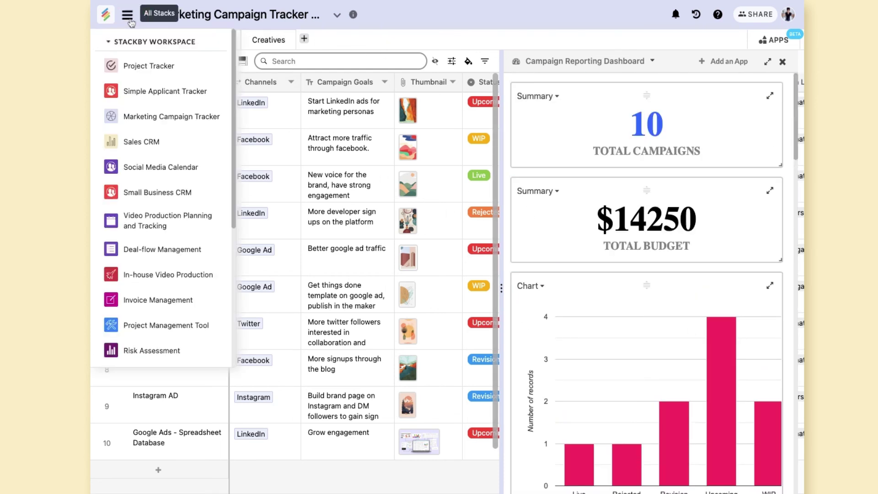
pyautogui.click(172, 146)
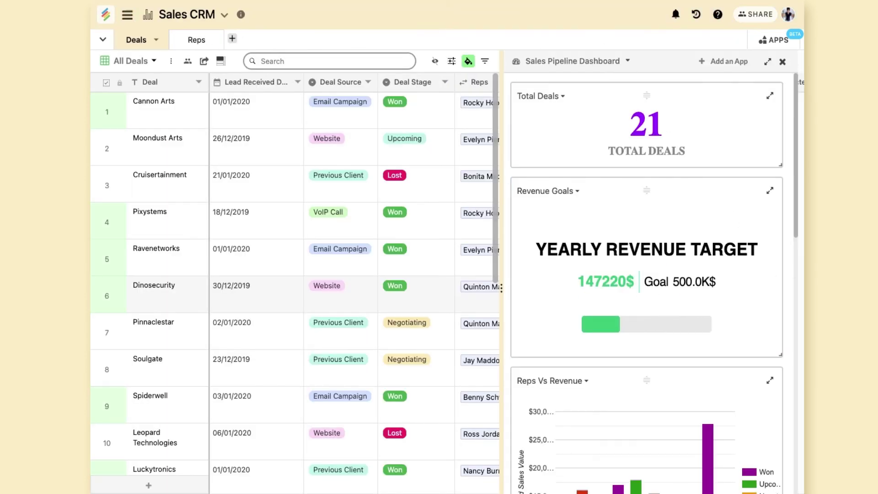
pyautogui.scroll(-5, 742, 322)
pyautogui.scroll(5, 727, 304)
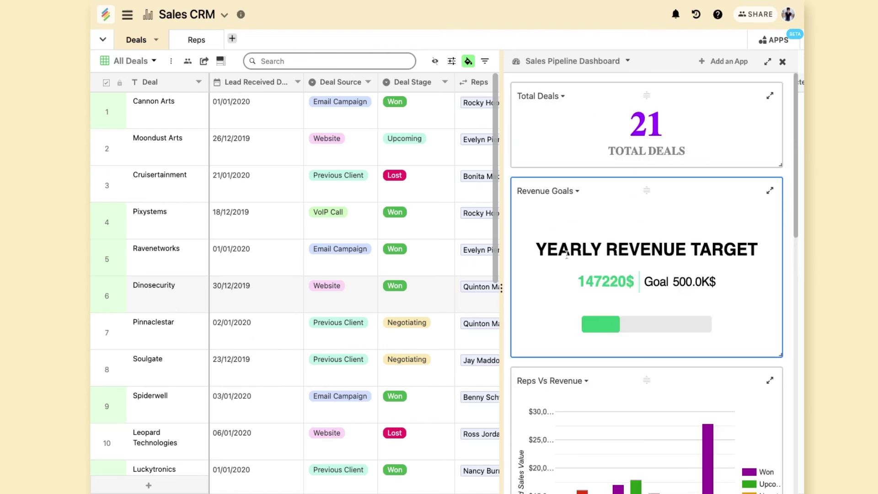
pyautogui.scroll(-5, 583, 315)
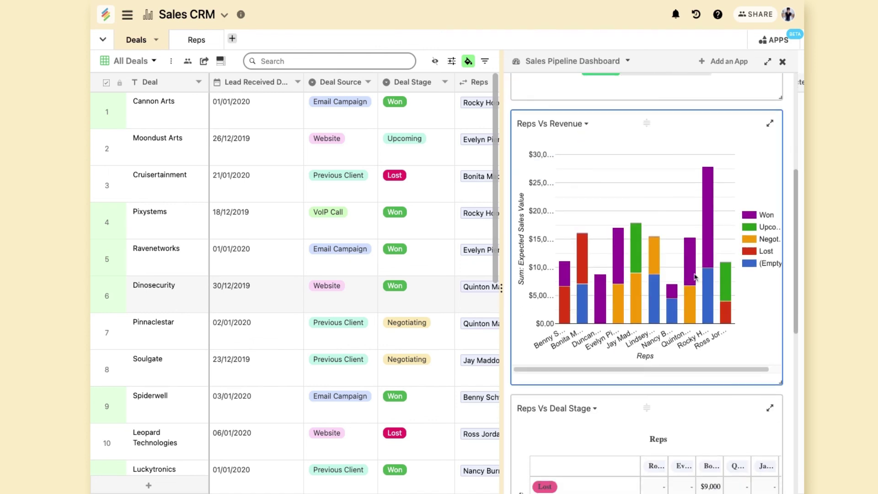
pyautogui.moveTo(722, 306)
pyautogui.scroll(-6, 756, 286)
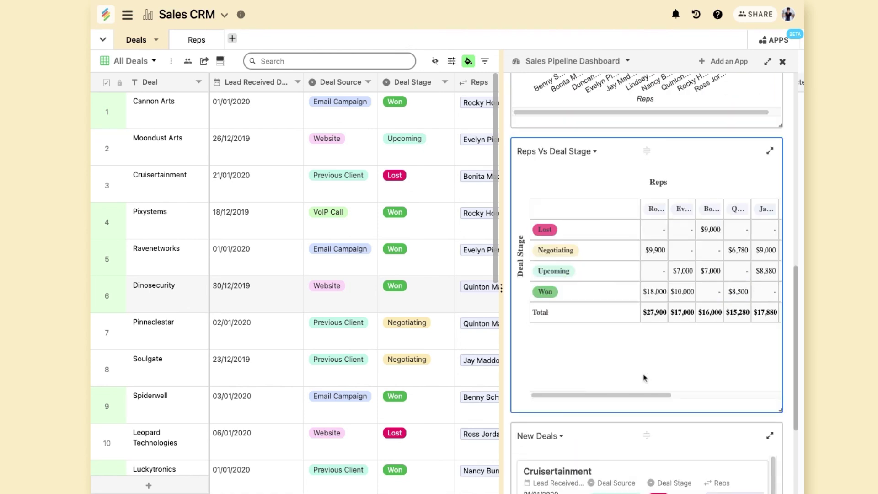
pyautogui.moveTo(638, 396)
pyautogui.mouseDown()
pyautogui.moveTo(746, 396)
pyautogui.moveTo(639, 396)
pyautogui.mouseUp()
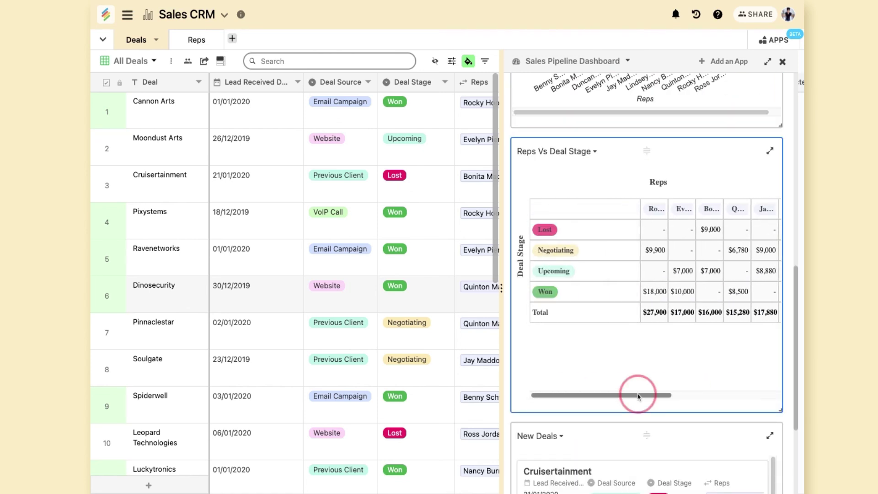
pyautogui.scroll(-1, 666, 369)
pyautogui.scroll(-5, 666, 369)
pyautogui.scroll(-2, 665, 393)
pyautogui.scroll(2, 664, 393)
pyautogui.scroll(10, 665, 386)
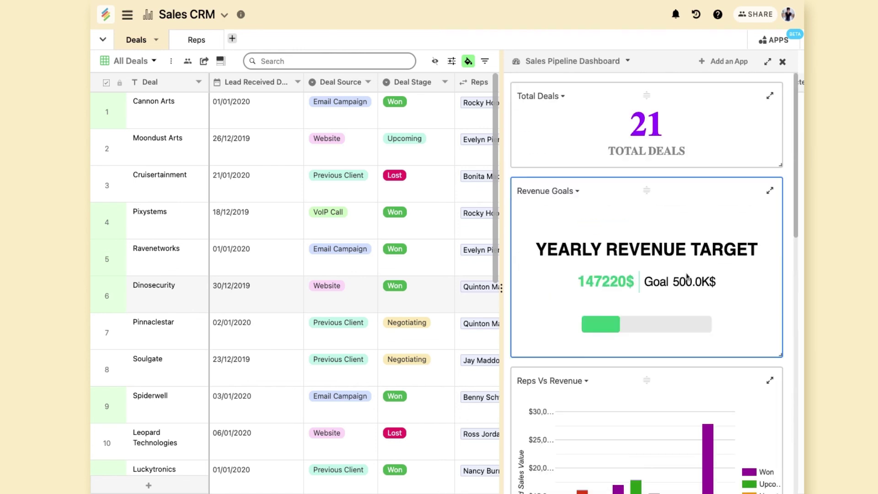